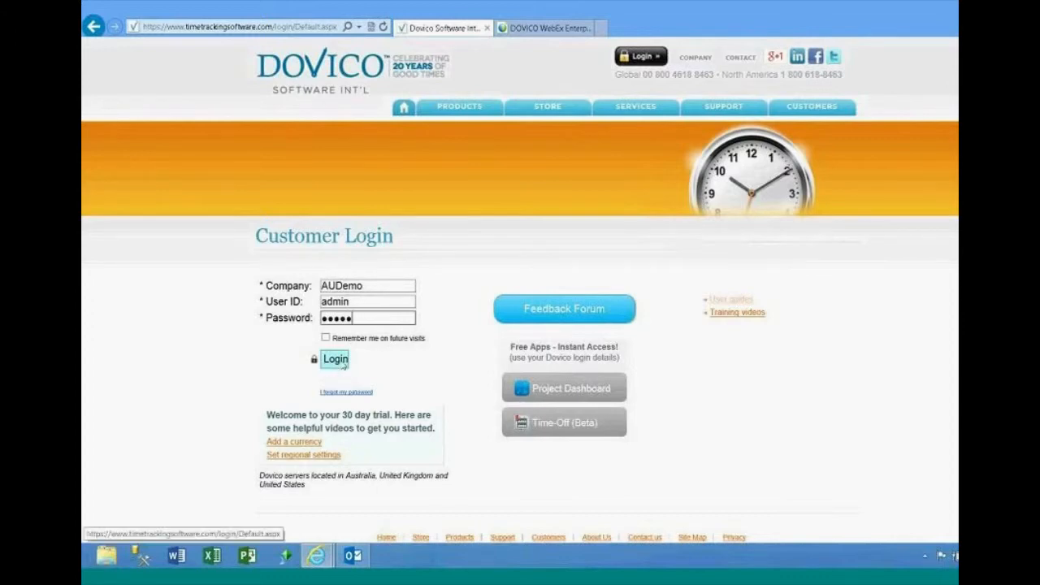
# Log in with the entered account details and open the company profile settings in Database Options
pyautogui.click(334, 359)
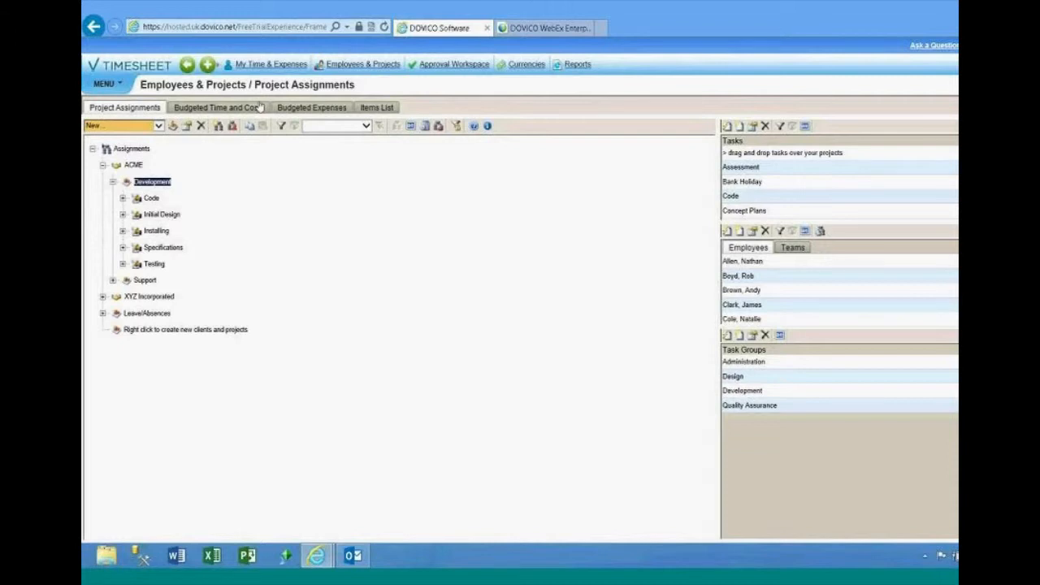
pyautogui.click(99, 88)
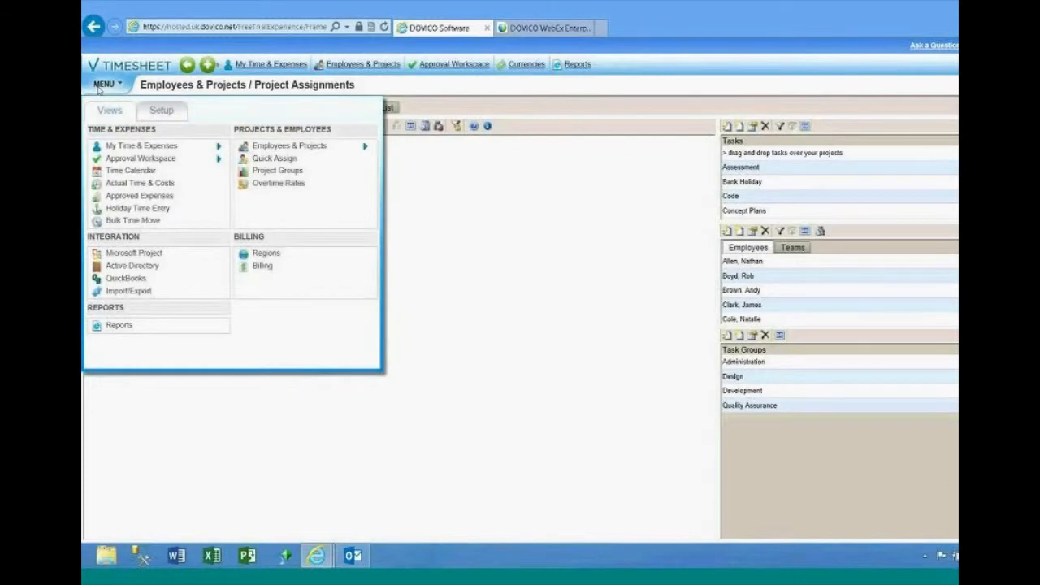
pyautogui.click(165, 115)
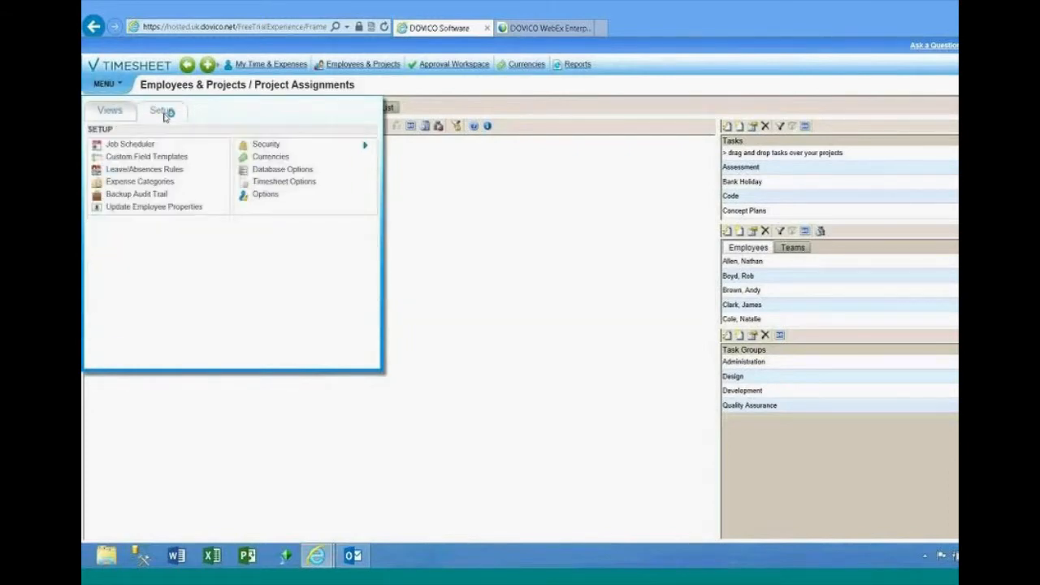
pyautogui.click(286, 172)
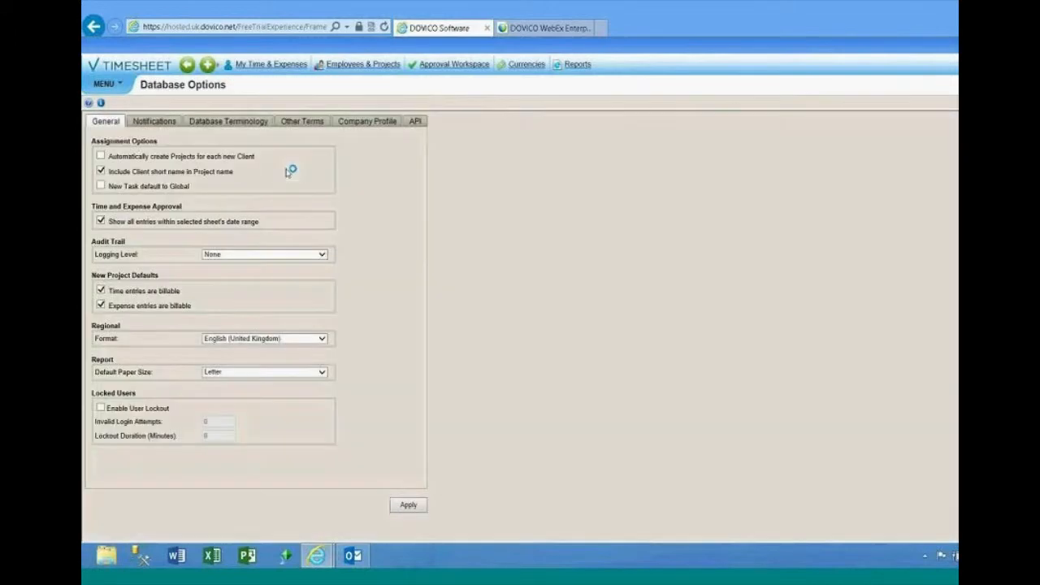
pyautogui.click(370, 123)
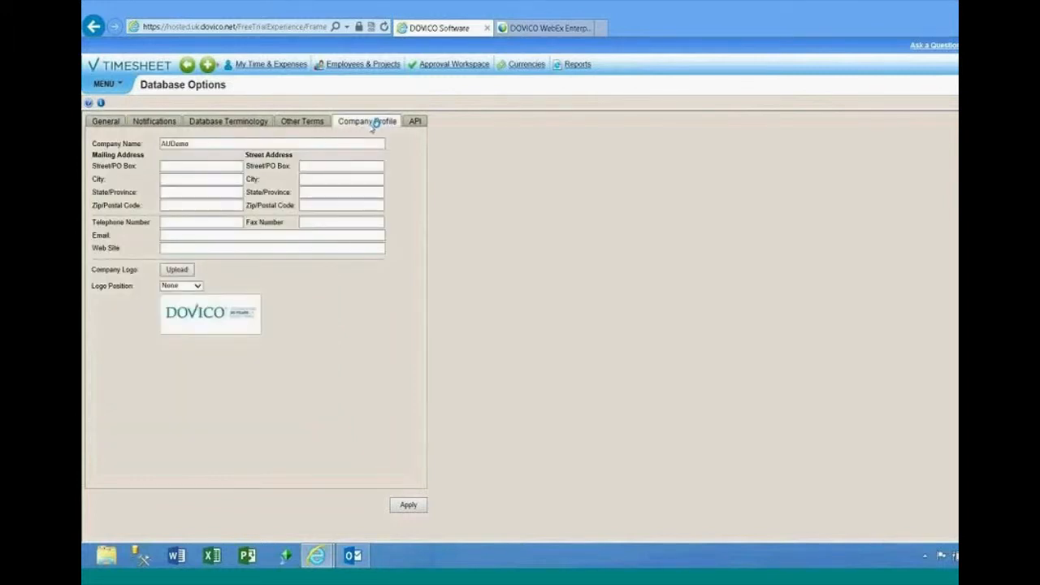
# Check the company logo upload without attaching a file, and apply Top Right as the logo position
pyautogui.click(177, 269)
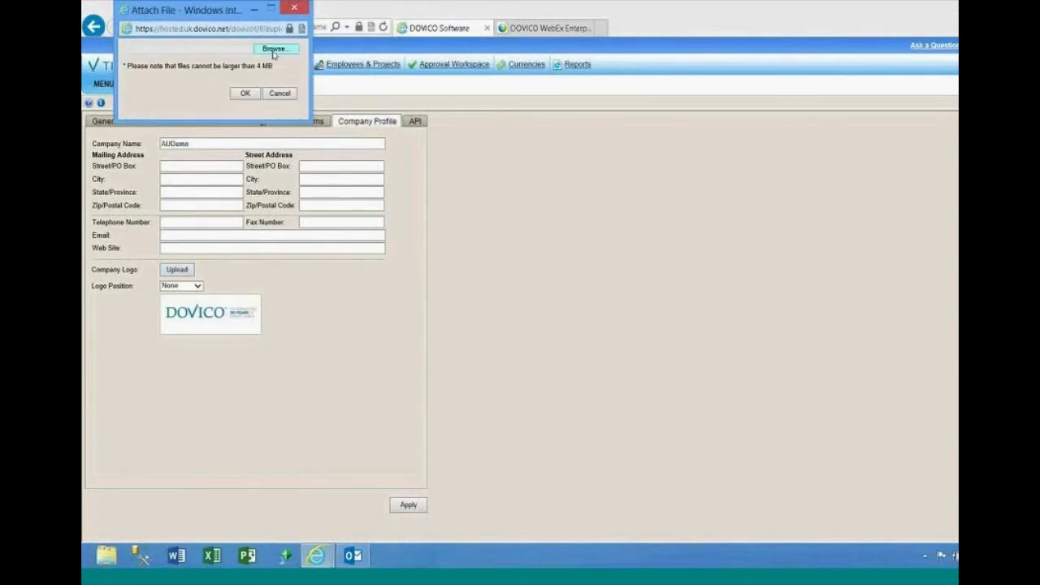
pyautogui.click(280, 94)
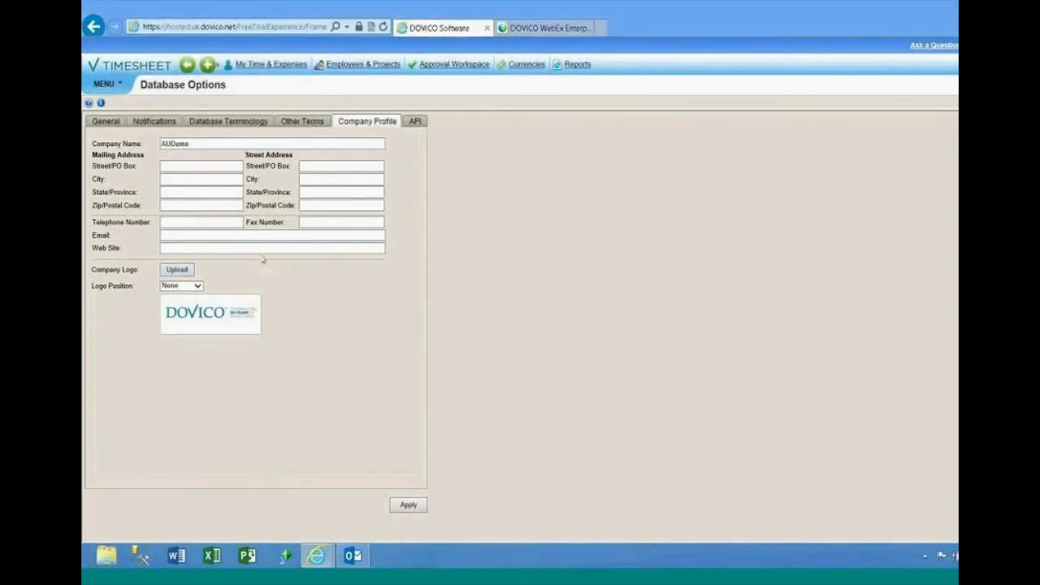
pyautogui.click(198, 287)
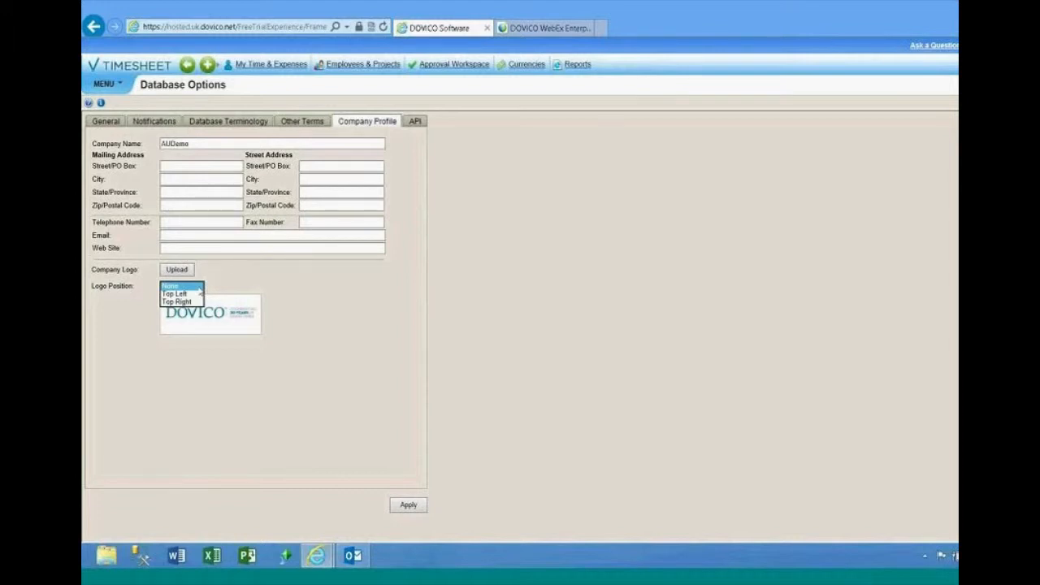
pyautogui.click(189, 303)
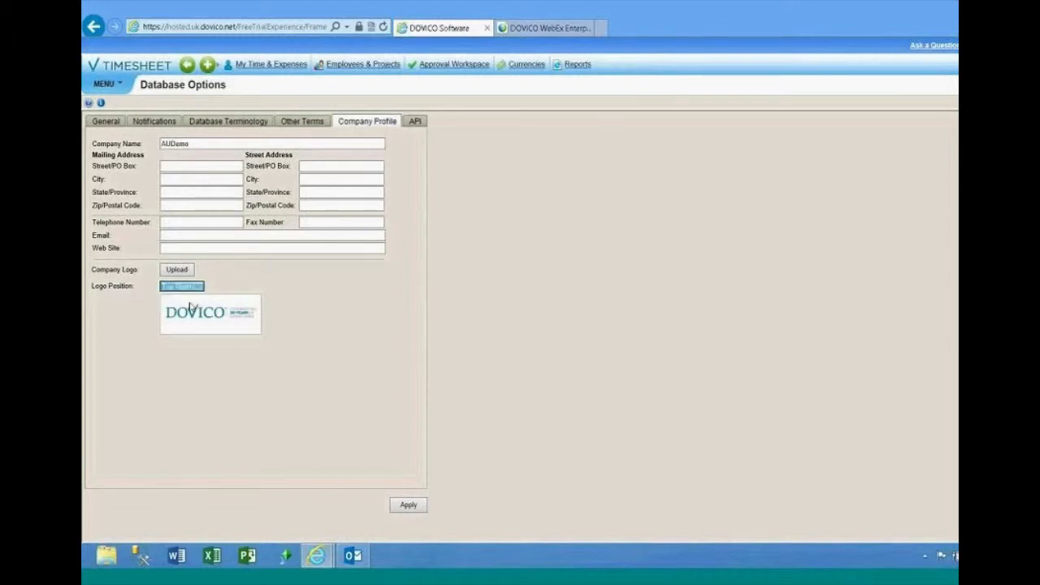
pyautogui.click(419, 507)
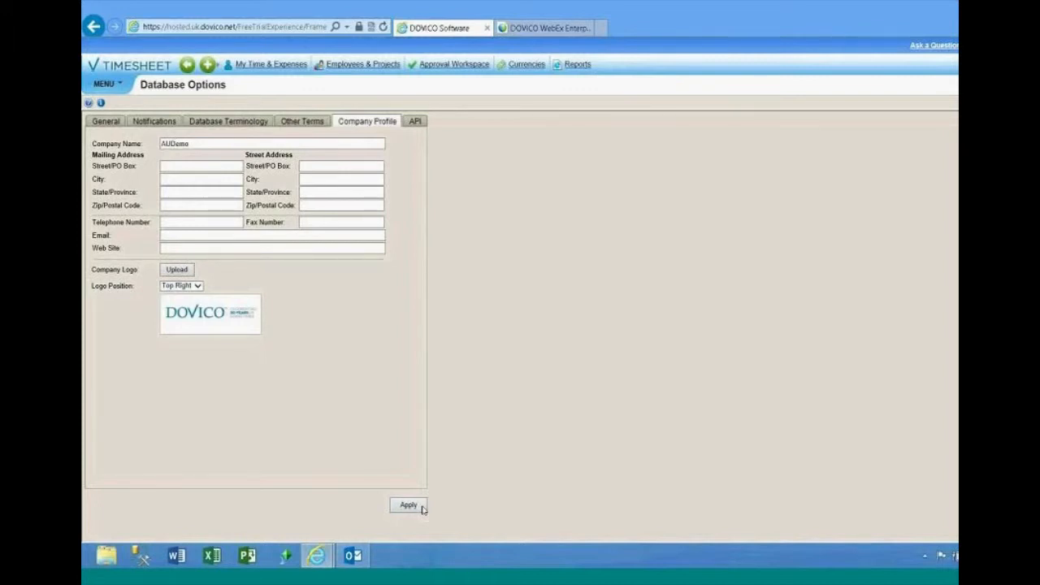
pyautogui.click(106, 86)
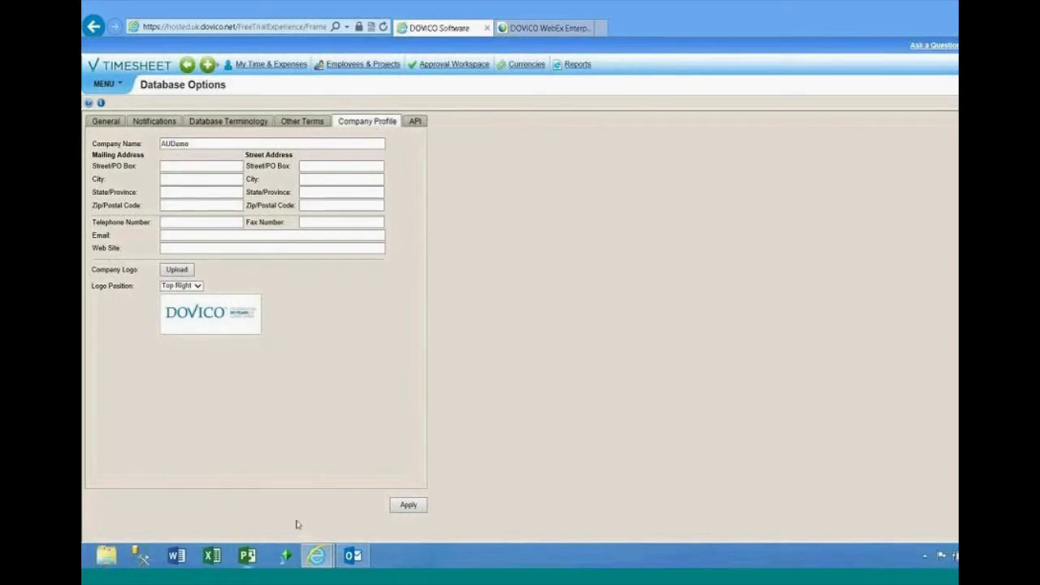
pyautogui.click(403, 507)
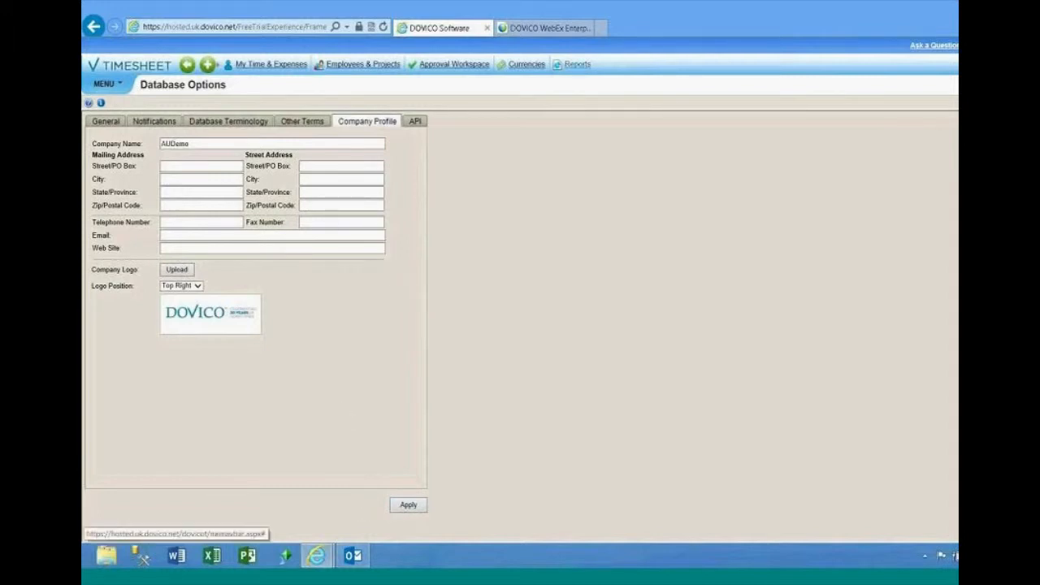
# Open the reports area, view the legacy report folders and return to the Report Builder list
pyautogui.click(571, 71)
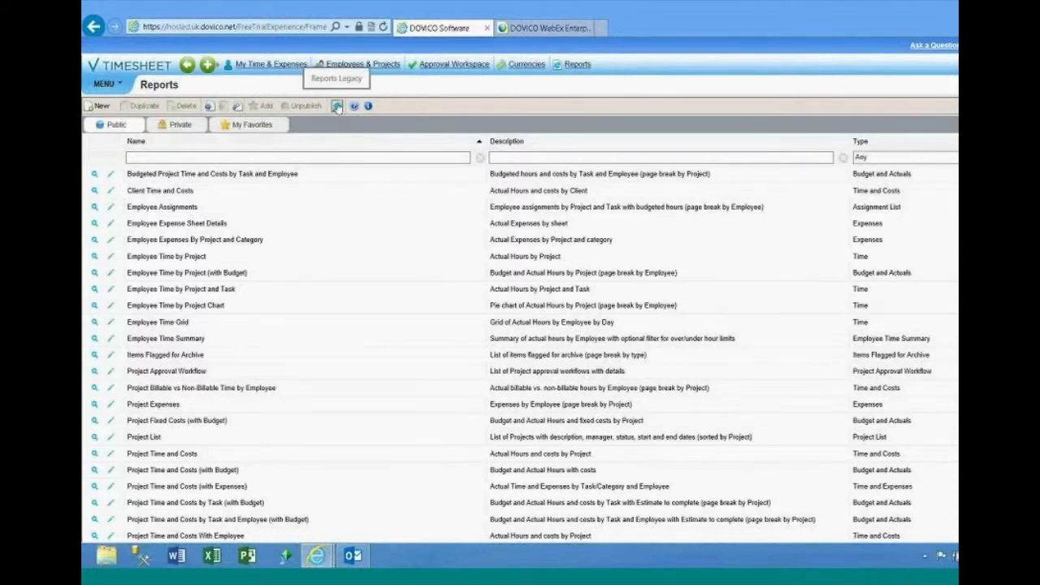
pyautogui.click(337, 106)
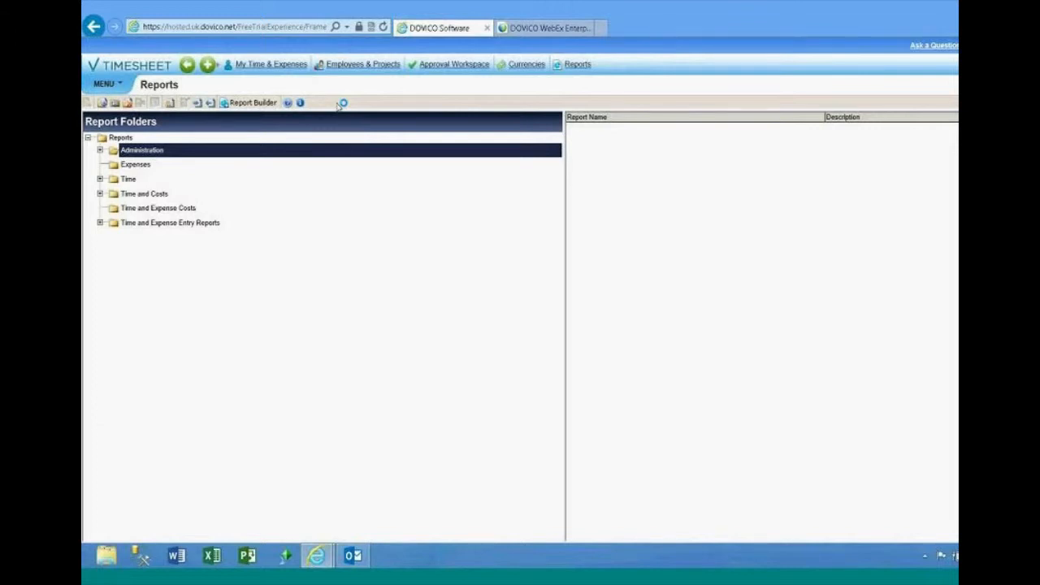
pyautogui.click(253, 102)
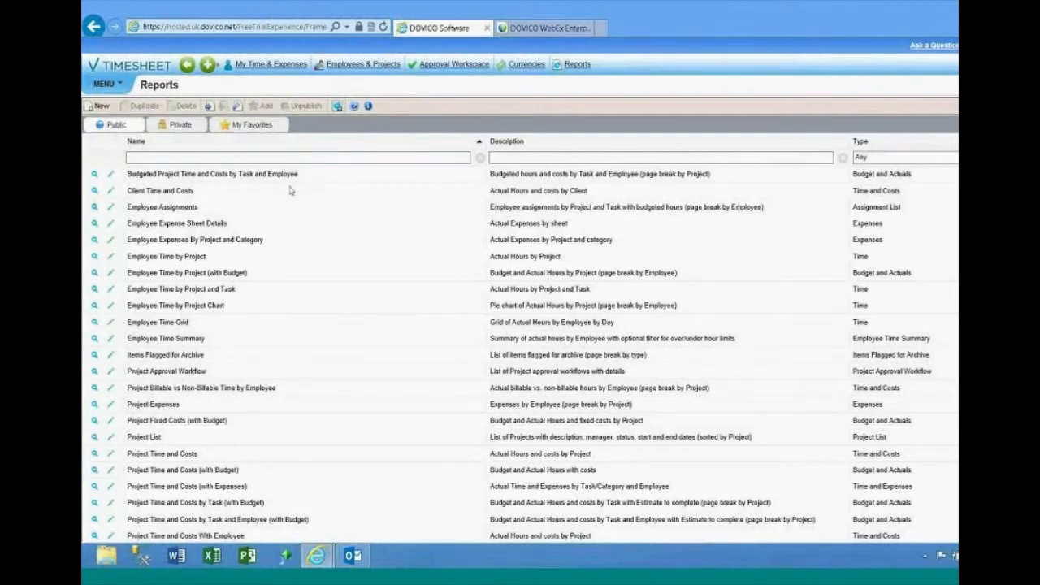
# Filter the public reports by name "emplo" and description "budget", and view the available report types
pyautogui.click(174, 158)
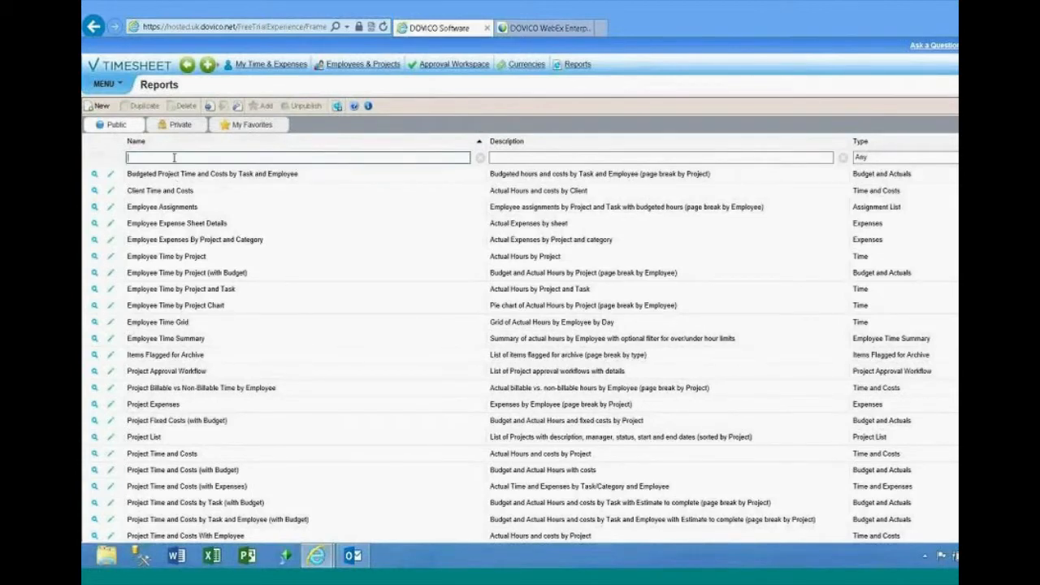
pyautogui.write('sp')
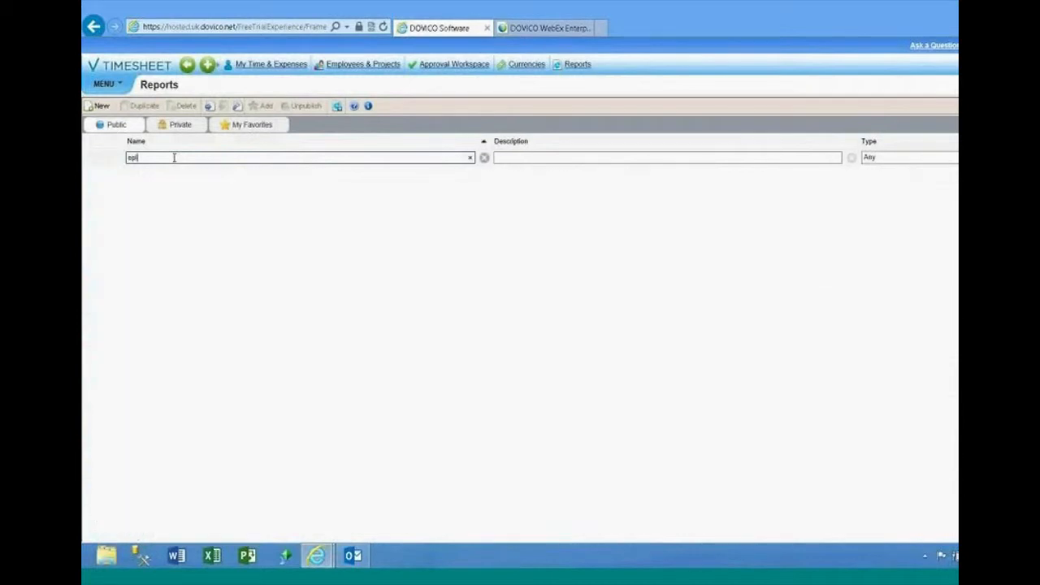
pyautogui.press('BackSpace')
pyautogui.press('BackSpace')
pyautogui.write('e')
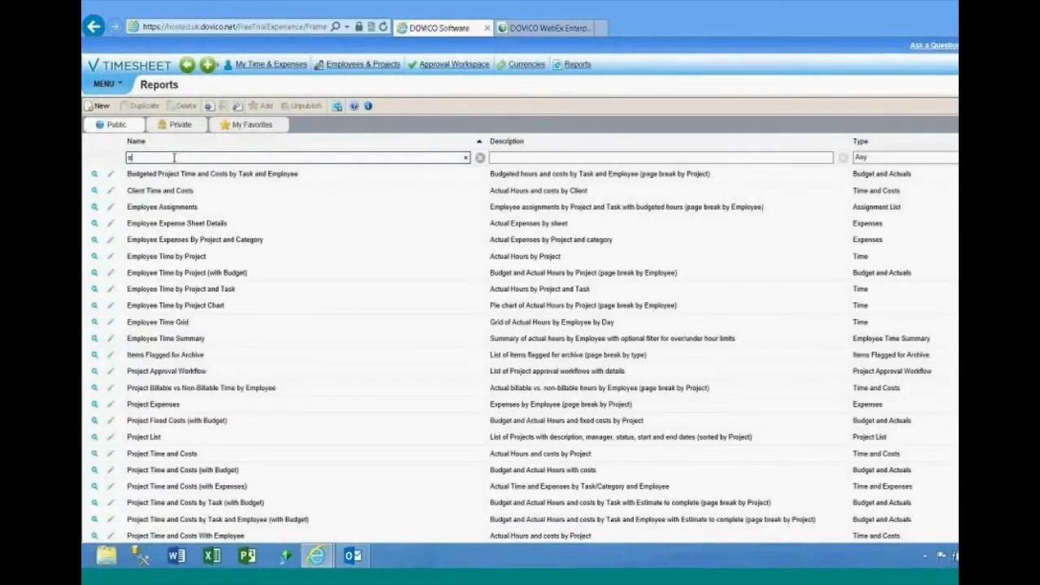
pyautogui.write('mply')
pyautogui.press('BackSpace')
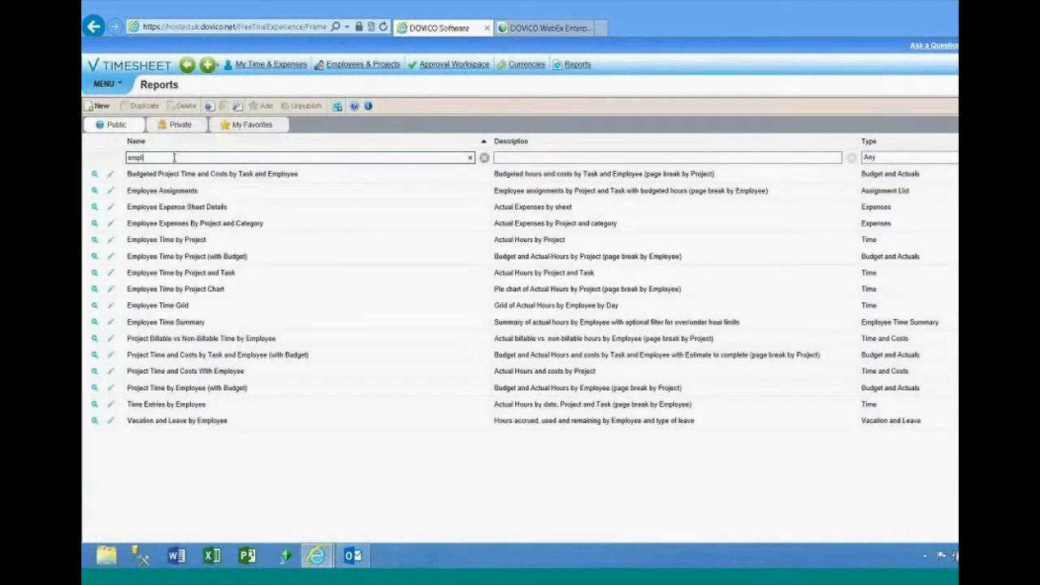
pyautogui.write('o')
pyautogui.click(524, 156)
pyautogui.write('budget')
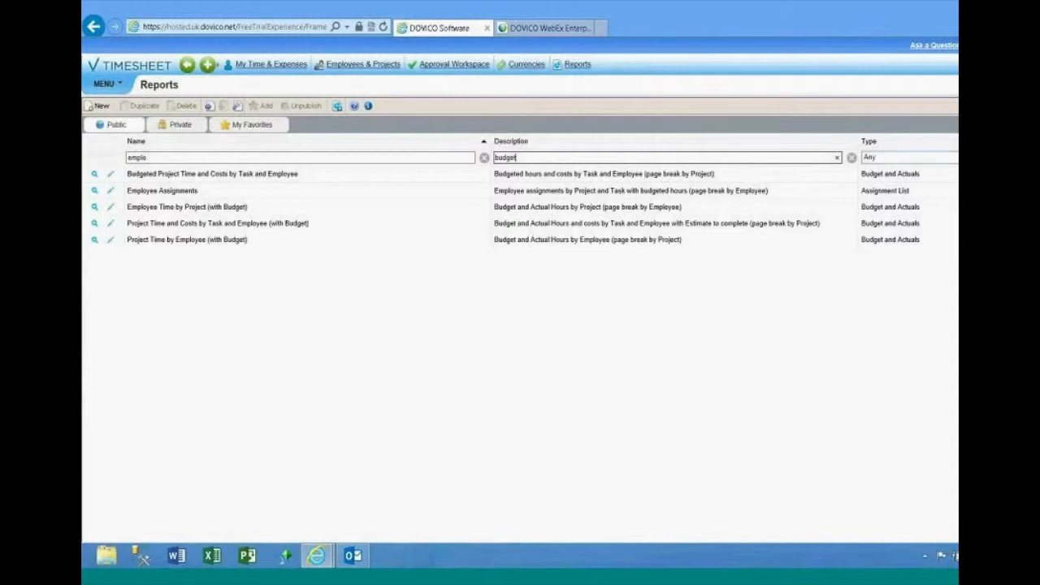
pyautogui.click(935, 158)
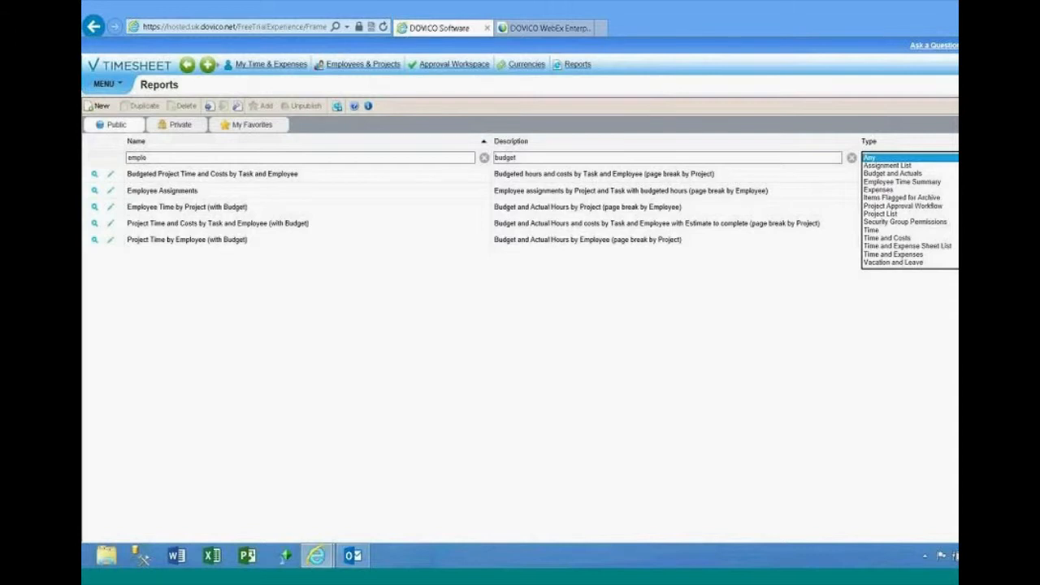
# Replace the report filters with the name "project" and open the run options of the Project Time and Costs report
pyautogui.doubleClick(546, 158)
pyautogui.press('BackSpace')
pyautogui.moveTo(144, 159); pyautogui.dragTo(113, 159)
pyautogui.press('BackSpace')
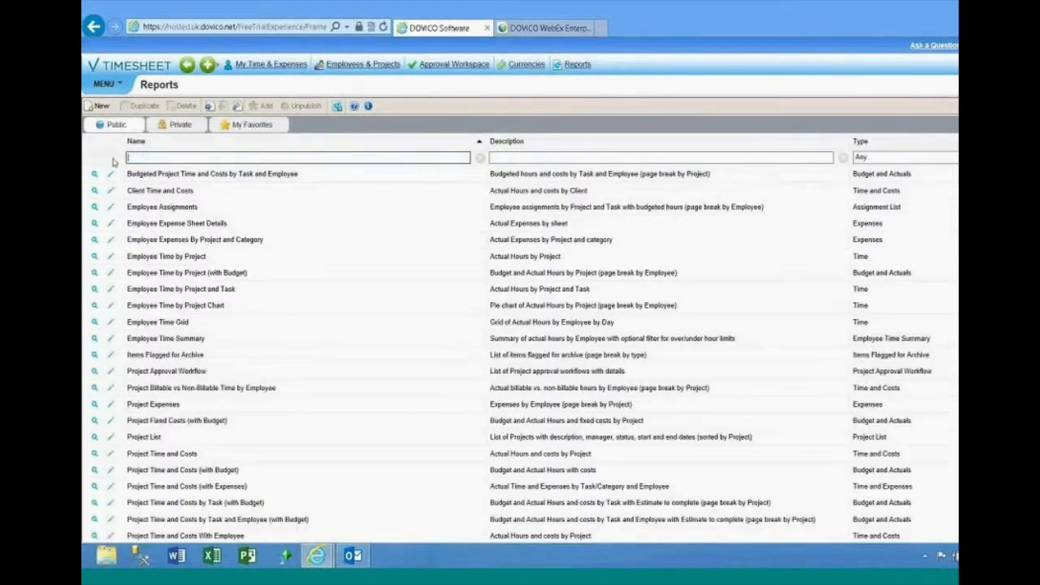
pyautogui.write('project')
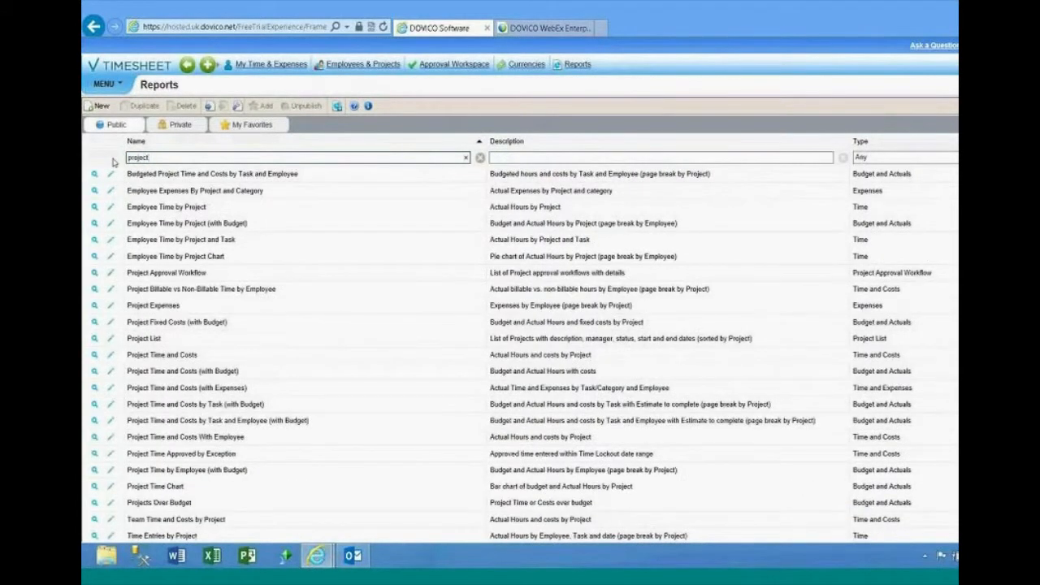
pyautogui.click(144, 359)
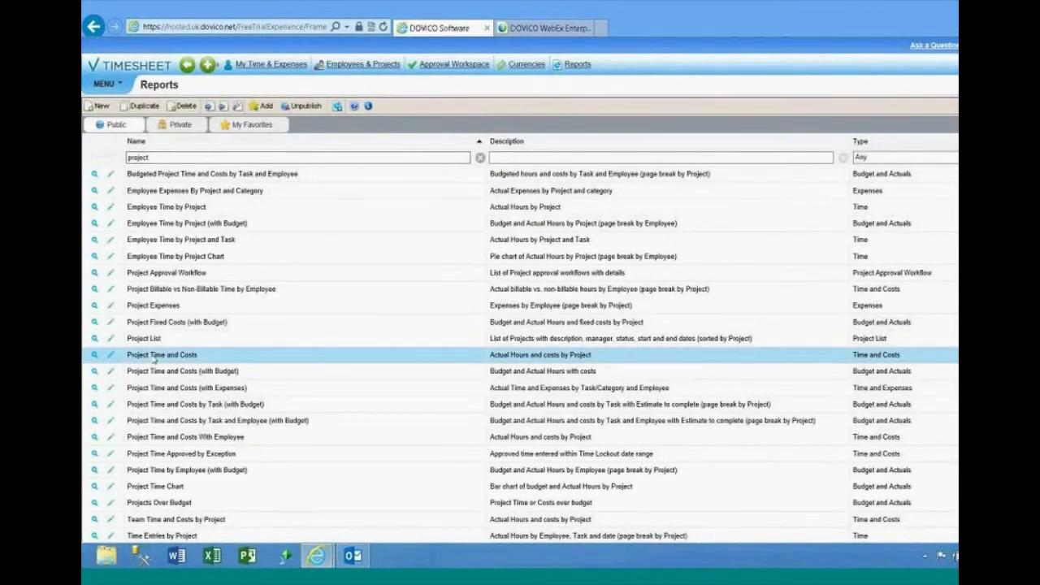
pyautogui.click(94, 357)
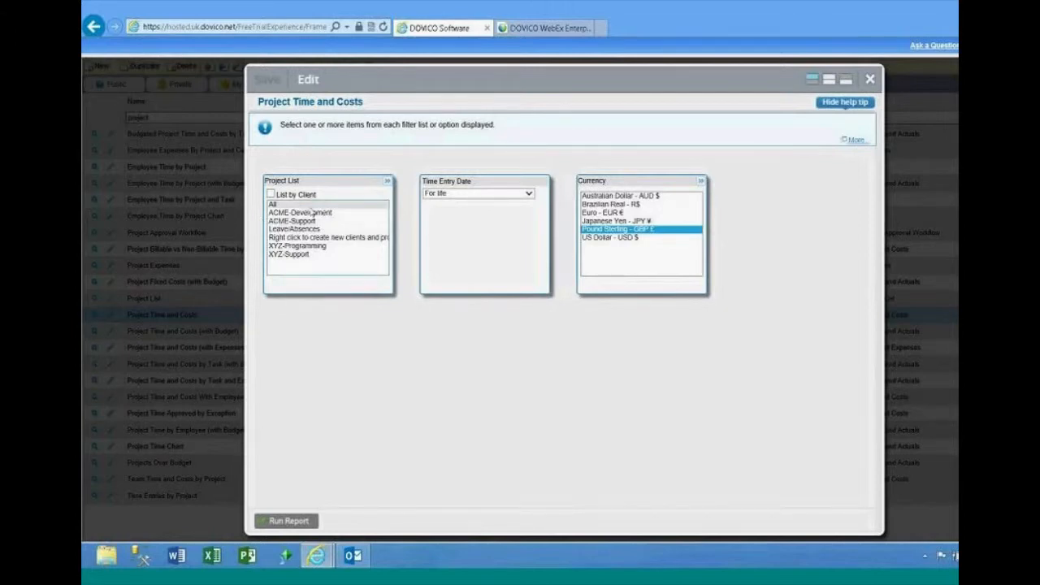
# Try the Date range option for the report's time entry date and set it back to For life
pyautogui.click(528, 194)
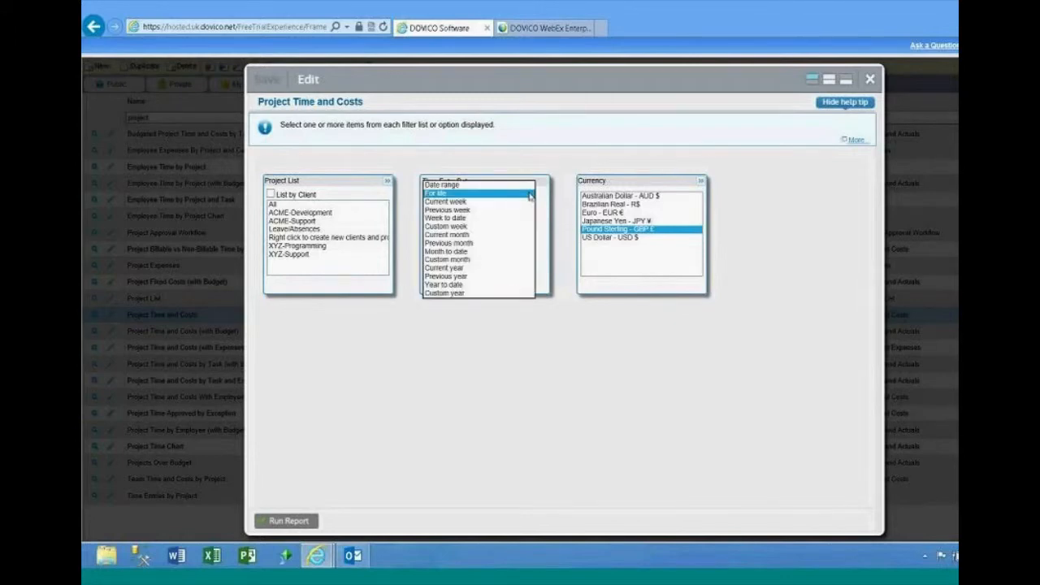
pyautogui.click(524, 185)
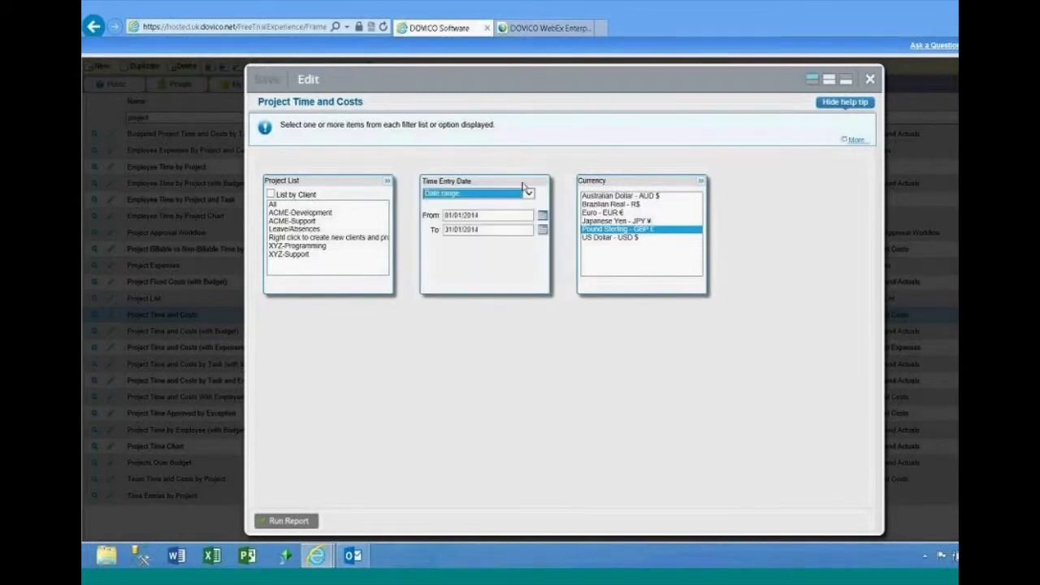
pyautogui.click(529, 193)
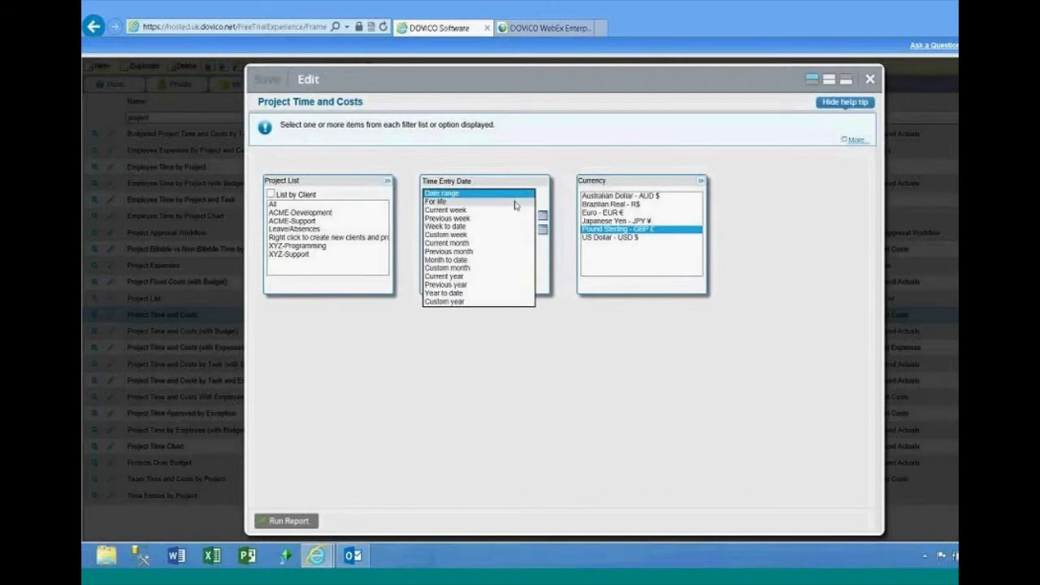
pyautogui.click(514, 202)
pyautogui.click(528, 194)
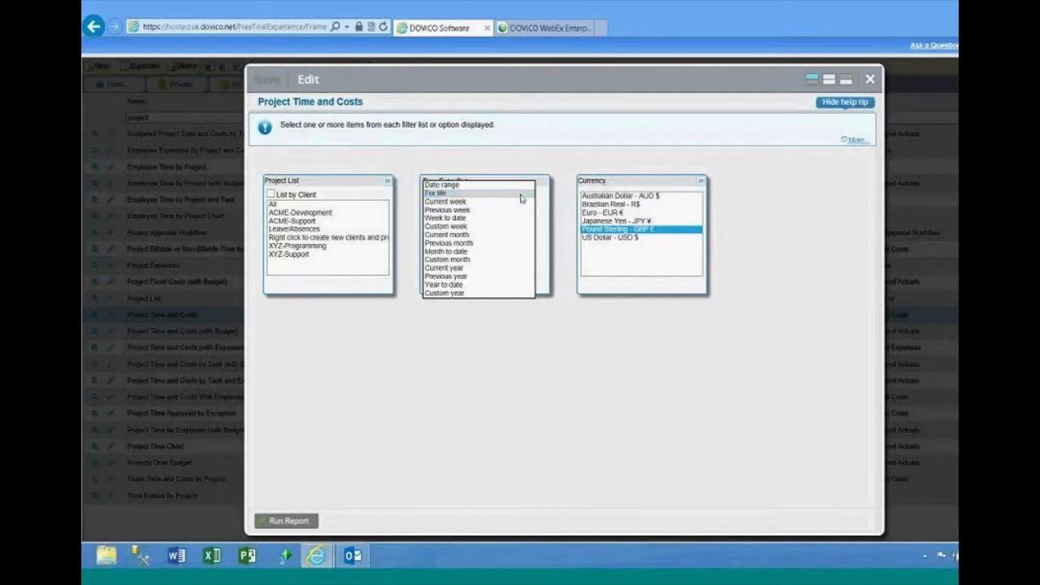
pyautogui.click(520, 198)
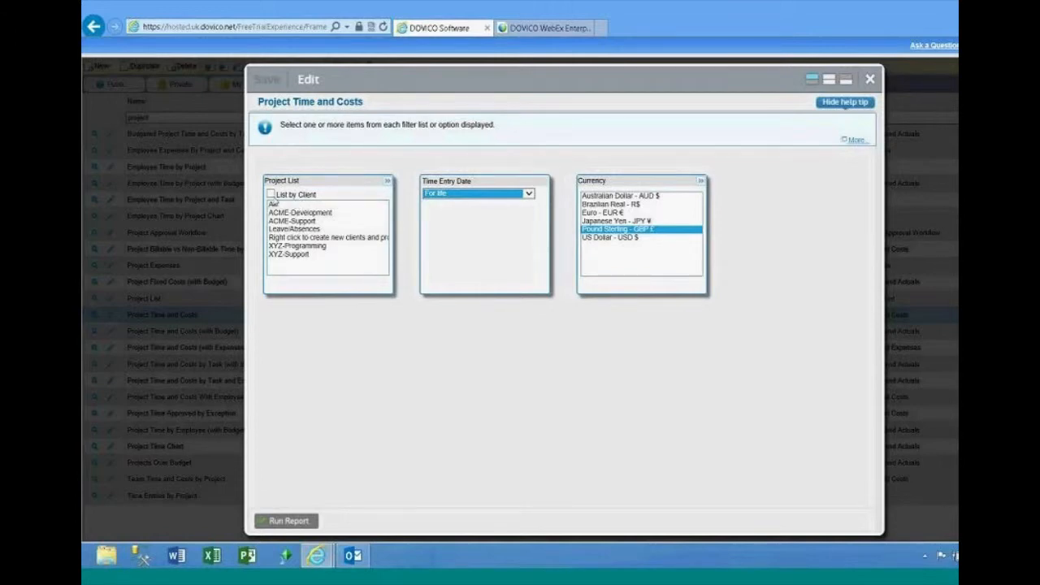
# List the projects by client, select ACME with its projects, and return to the ungrouped project list
pyautogui.click(271, 194)
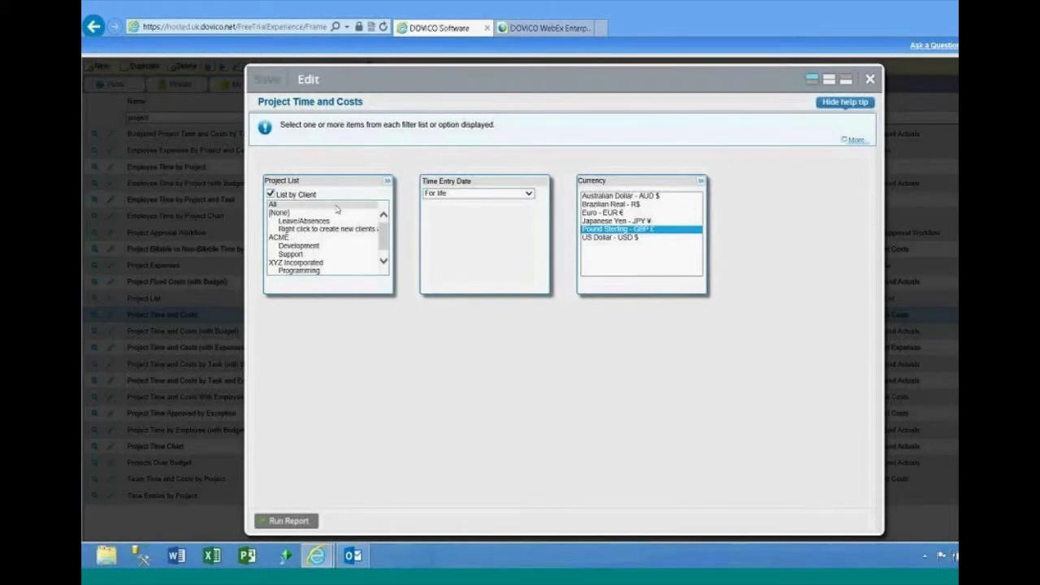
pyautogui.click(271, 194)
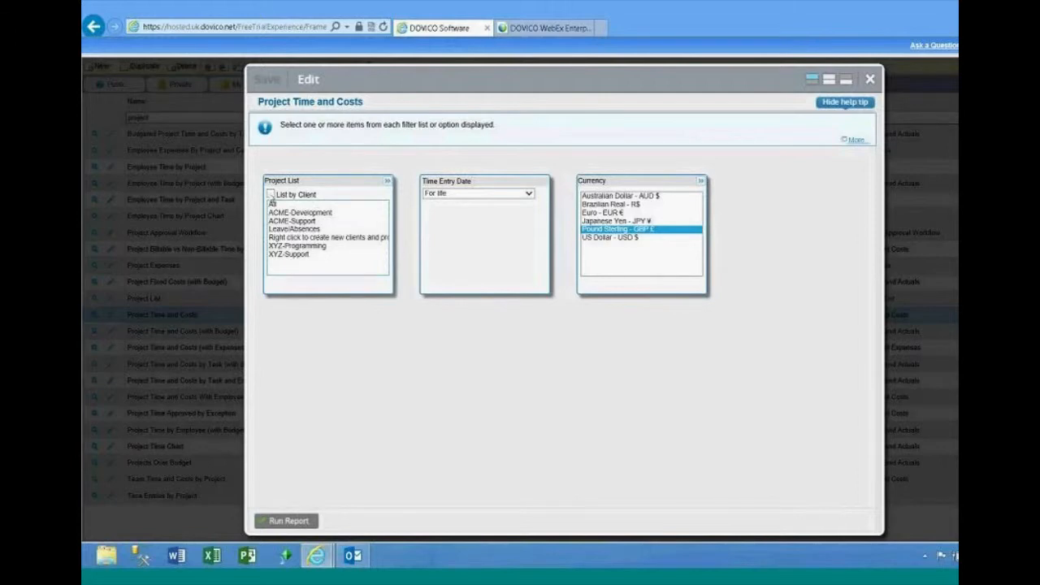
pyautogui.click(271, 194)
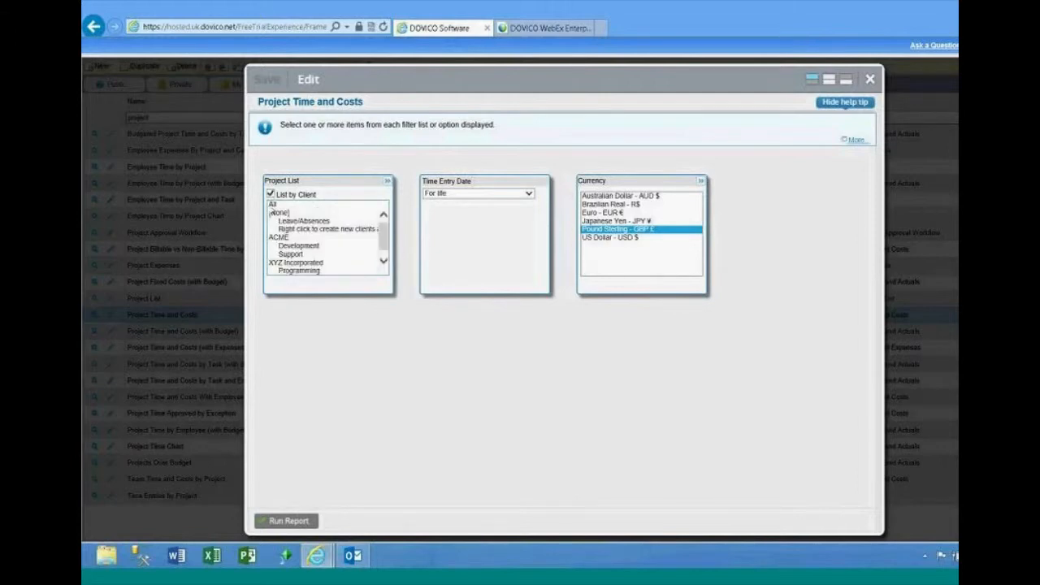
pyautogui.click(316, 244)
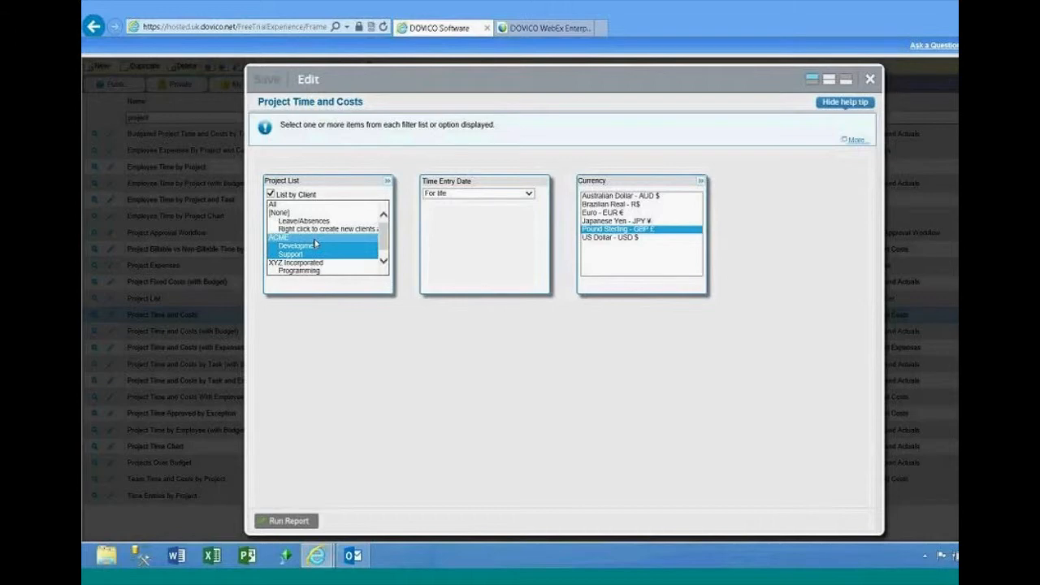
pyautogui.click(271, 195)
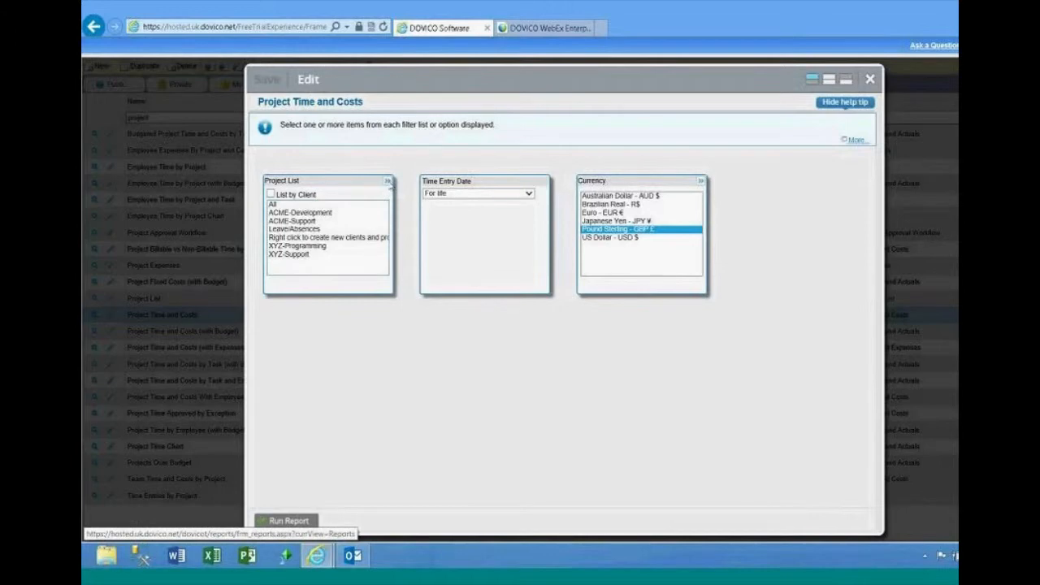
# Select All in the project list and run the Project Time and Costs report
pyautogui.click(388, 181)
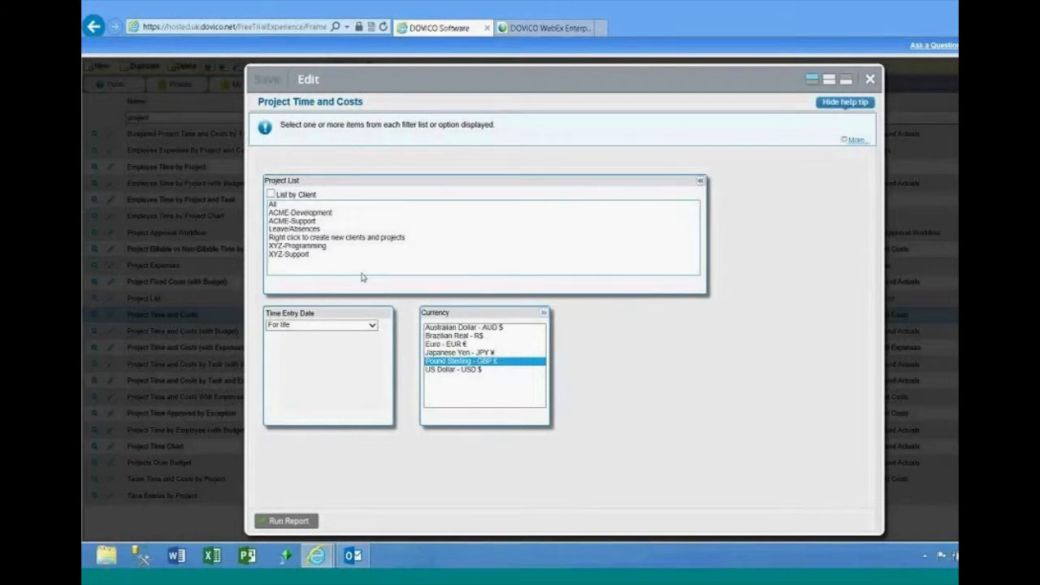
pyautogui.click(701, 181)
pyautogui.click(280, 204)
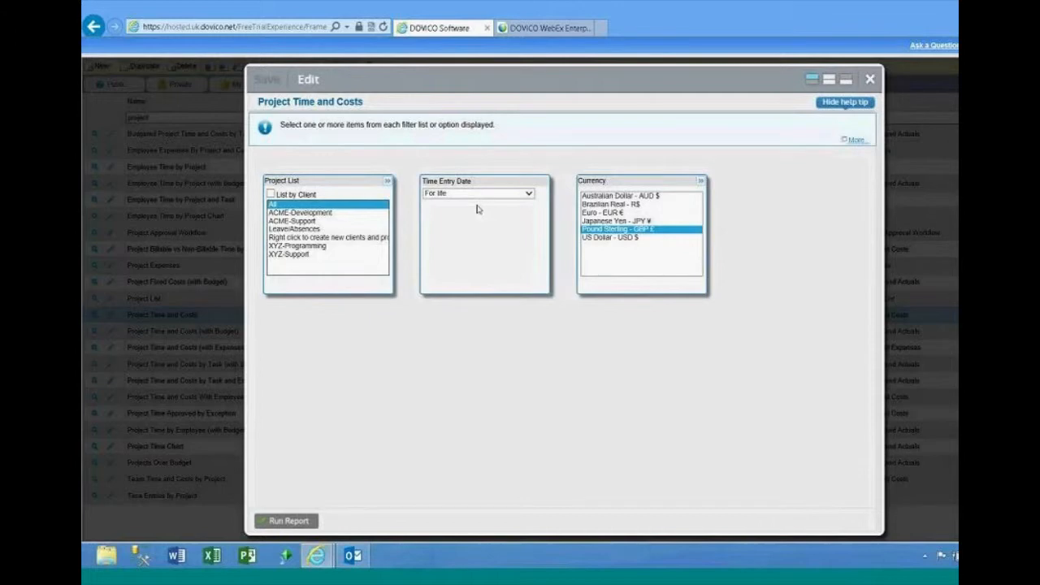
pyautogui.click(288, 521)
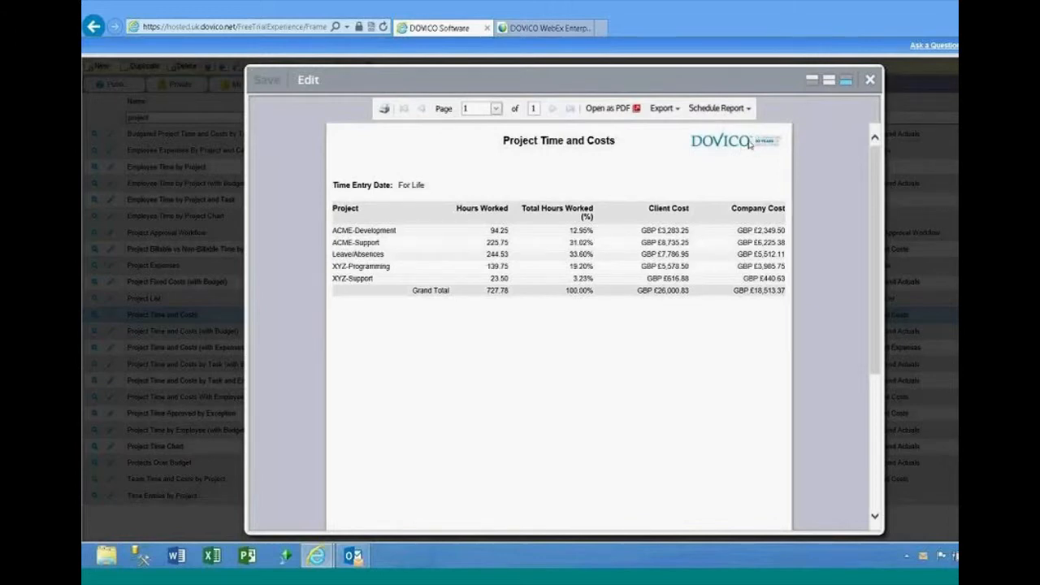
# View the export and schedule format options of the report, and close the report
pyautogui.click(674, 109)
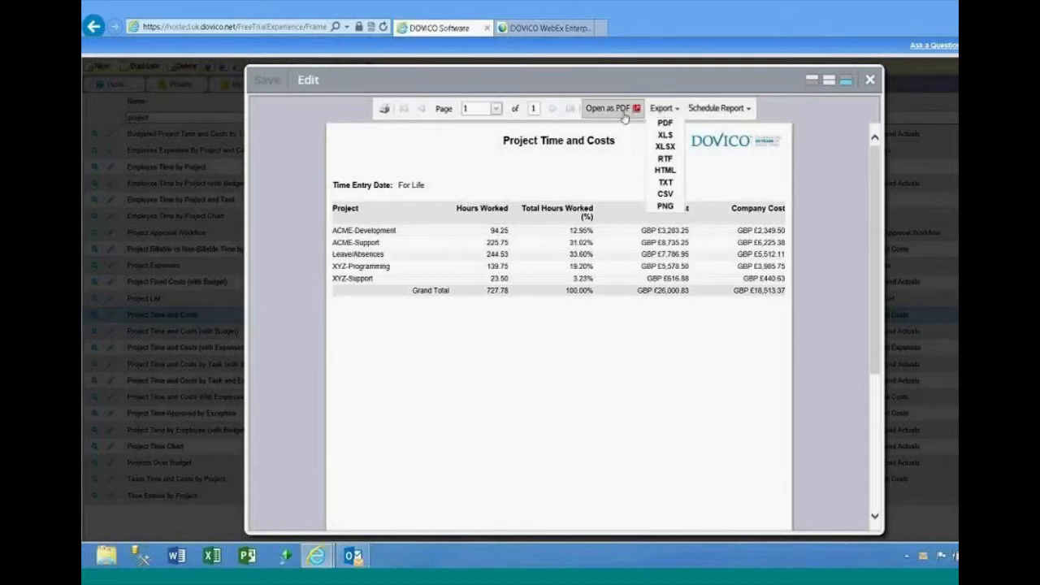
pyautogui.click(723, 110)
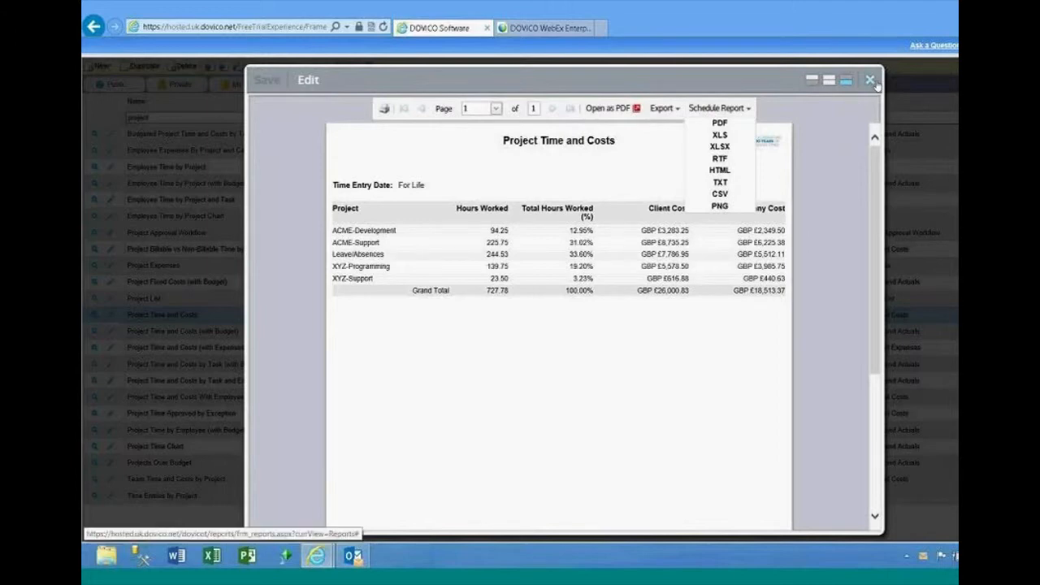
pyautogui.click(800, 137)
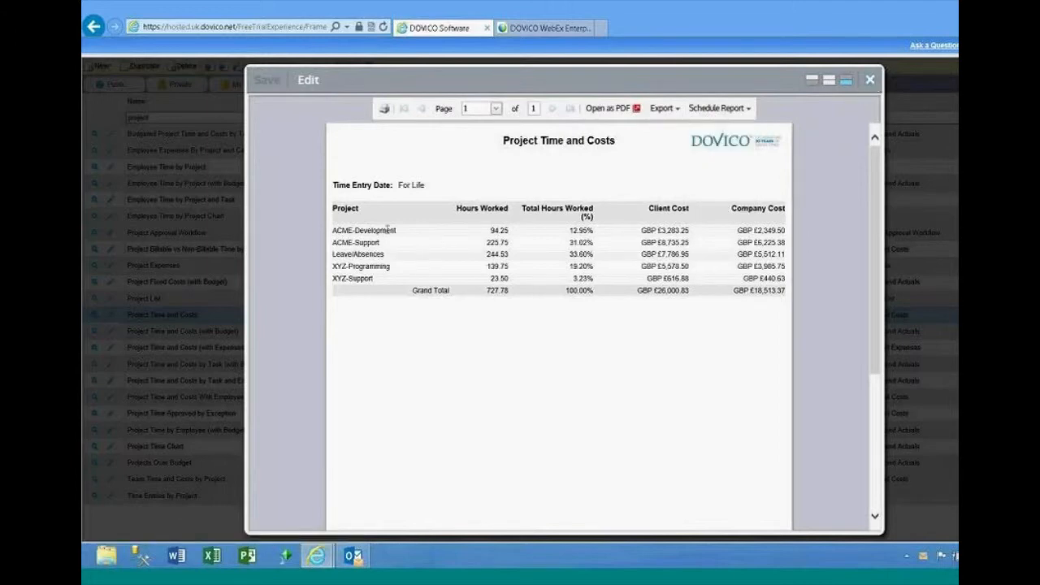
pyautogui.click(870, 80)
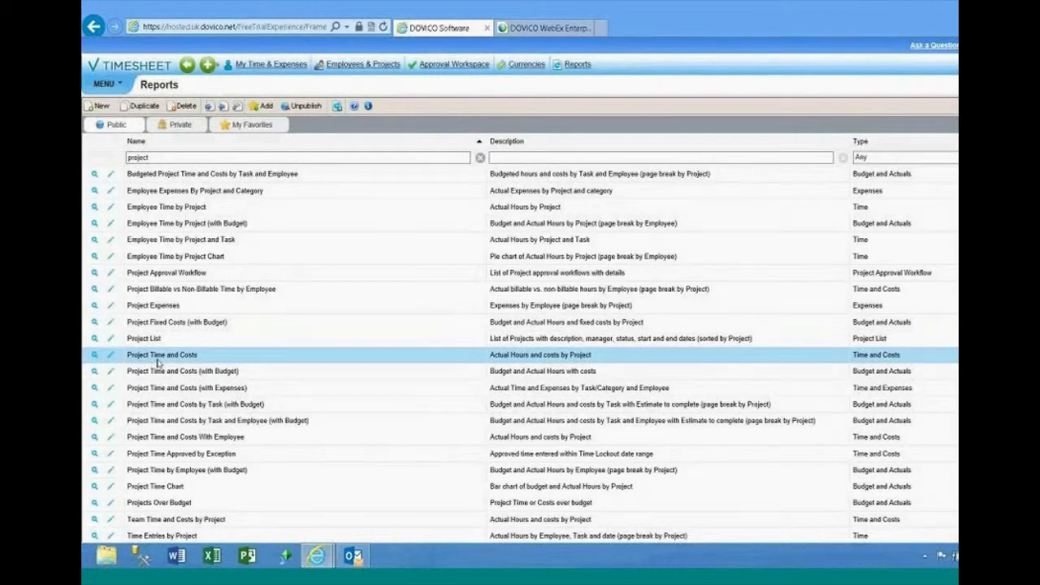
# Duplicate the Project Time and Costs report and open the private copy's general settings for editing
pyautogui.click(144, 106)
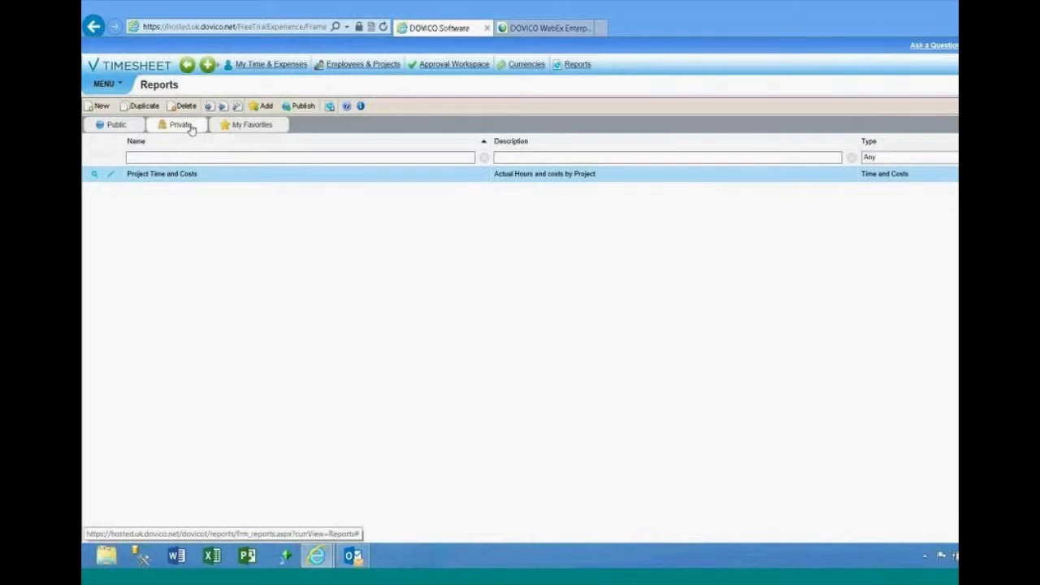
pyautogui.click(113, 176)
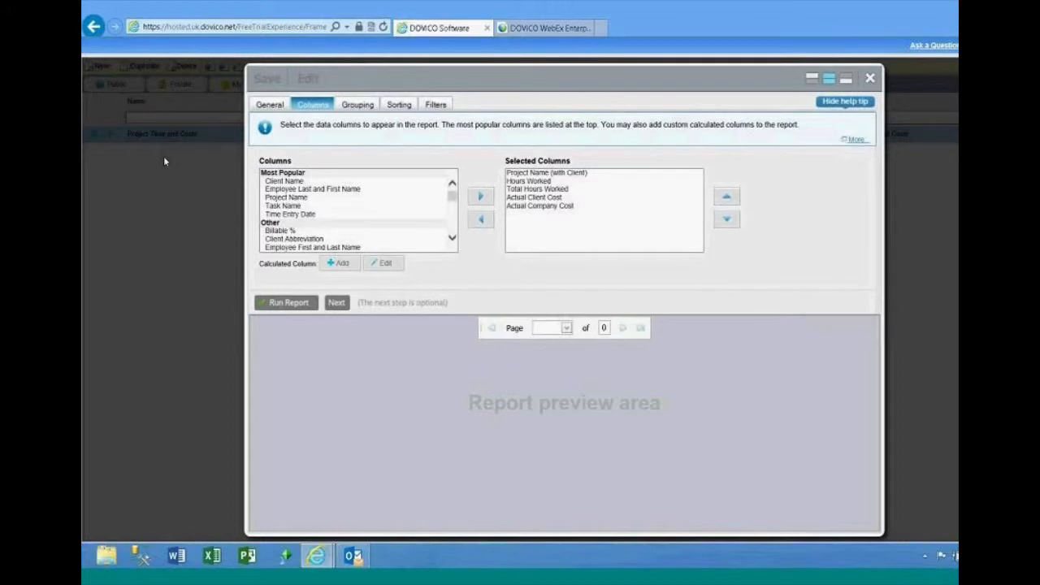
pyautogui.click(268, 106)
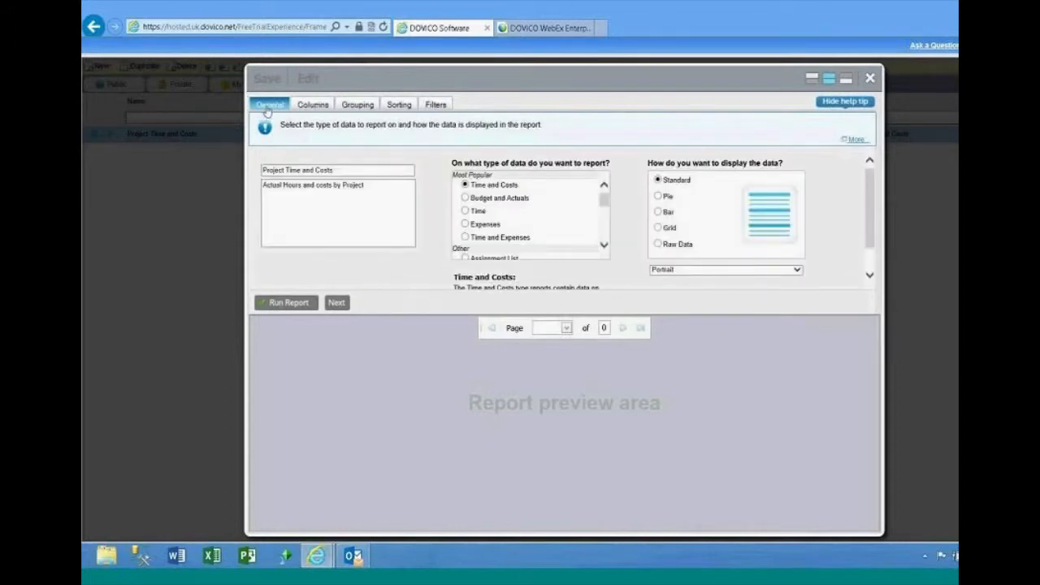
# Rename the report copy as "Project Time and Costs with Employee" and extend its description to "Actual Hours and costs by Project and employee"
pyautogui.click(355, 171)
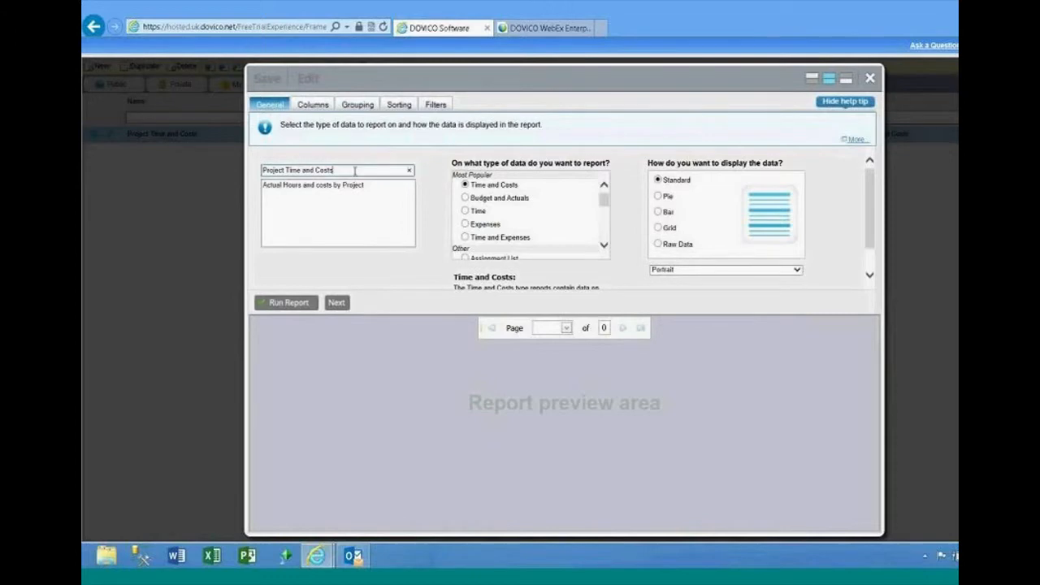
pyautogui.write('with Employee')
pyautogui.click(387, 185)
pyautogui.write('and employee')
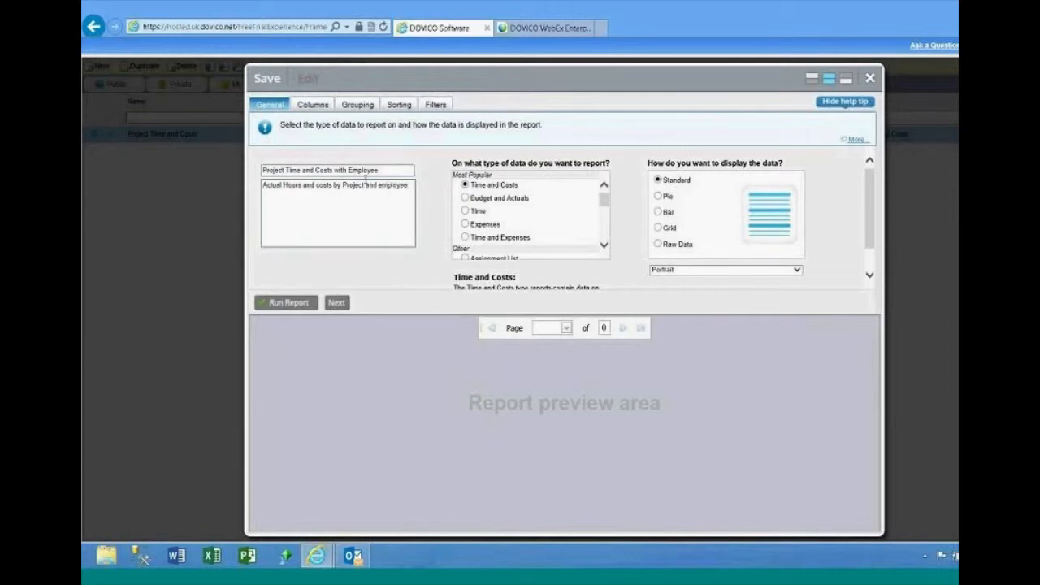
# Add the Employee Last and First Name column to the report and place it directly after Project Name (with Client)
pyautogui.click(322, 109)
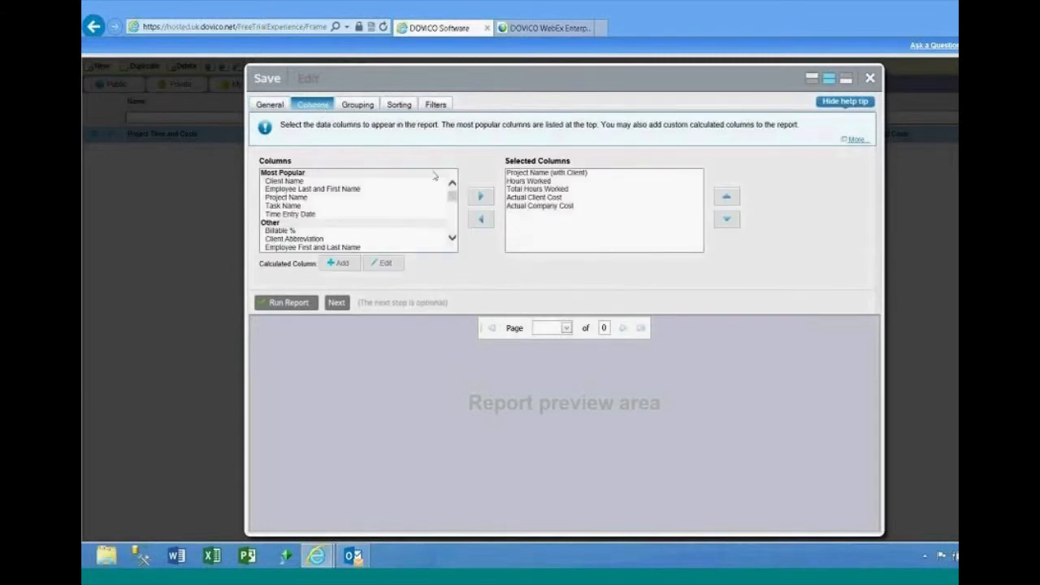
pyautogui.moveTo(450, 200)
pyautogui.mouseDown()
pyautogui.moveTo(453, 226)
pyautogui.moveTo(453, 195)
pyautogui.mouseUp()
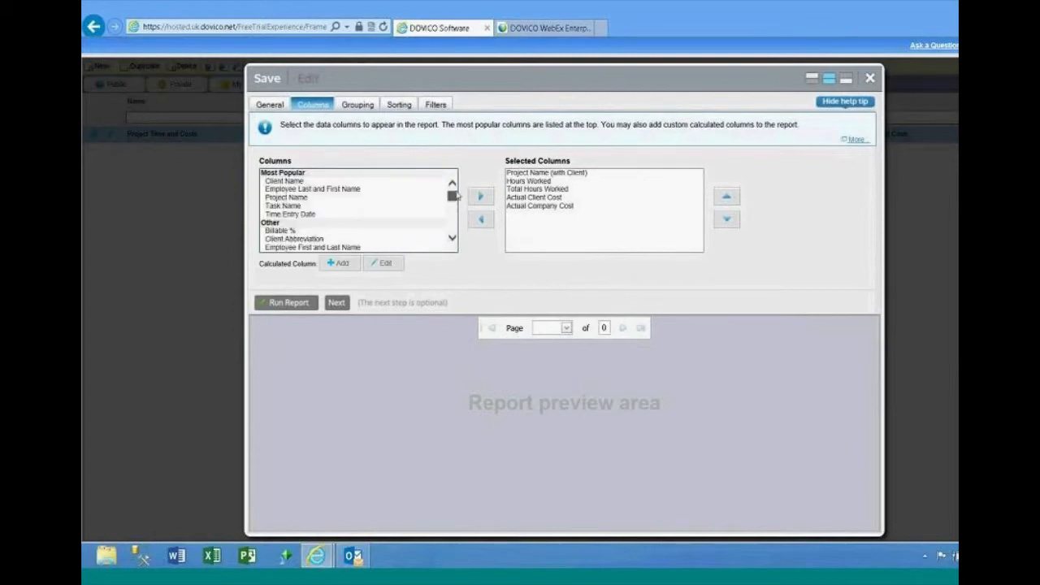
pyautogui.click(360, 192)
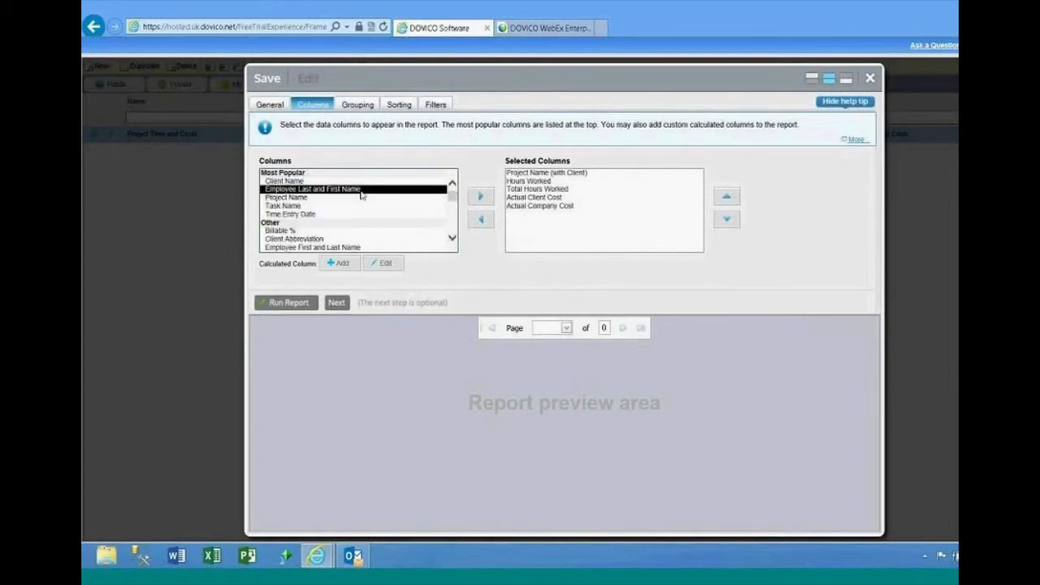
pyautogui.click(481, 197)
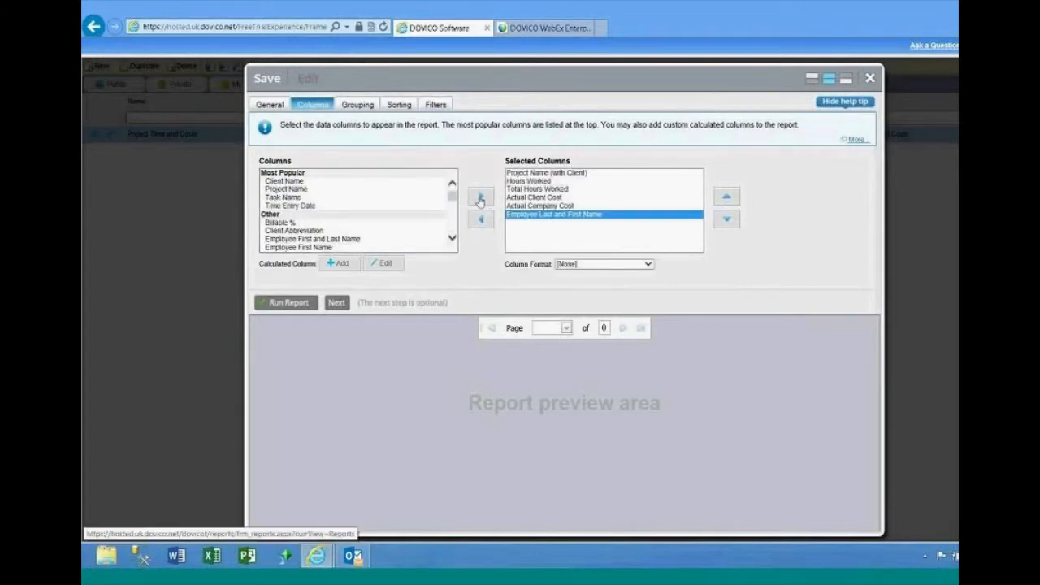
pyautogui.click(726, 197)
pyautogui.click(727, 197)
pyautogui.click(727, 199)
pyautogui.click(727, 199)
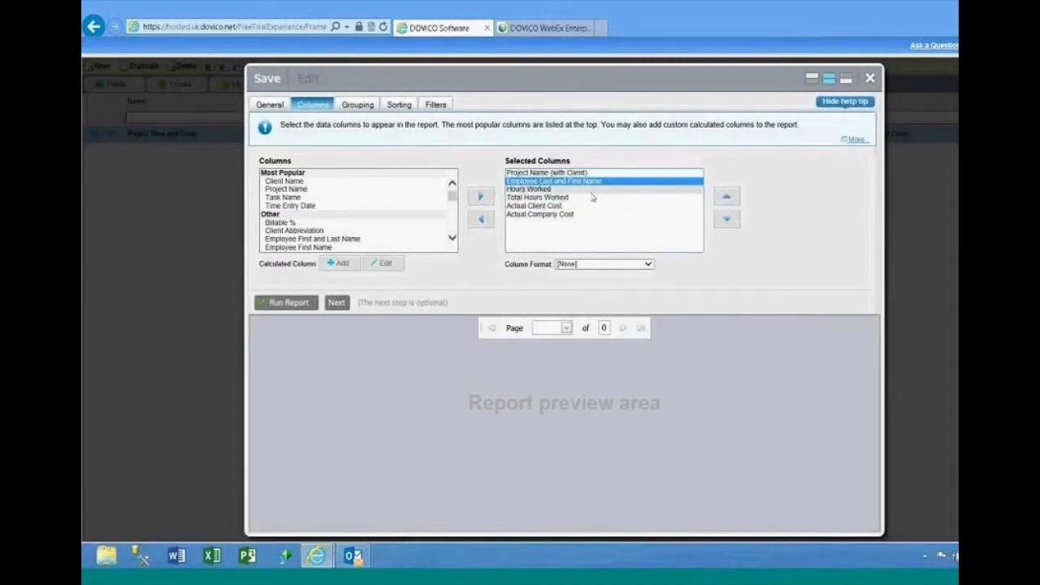
# Group the report by Employee Last and First Name within Project Name (with Client)
pyautogui.click(368, 108)
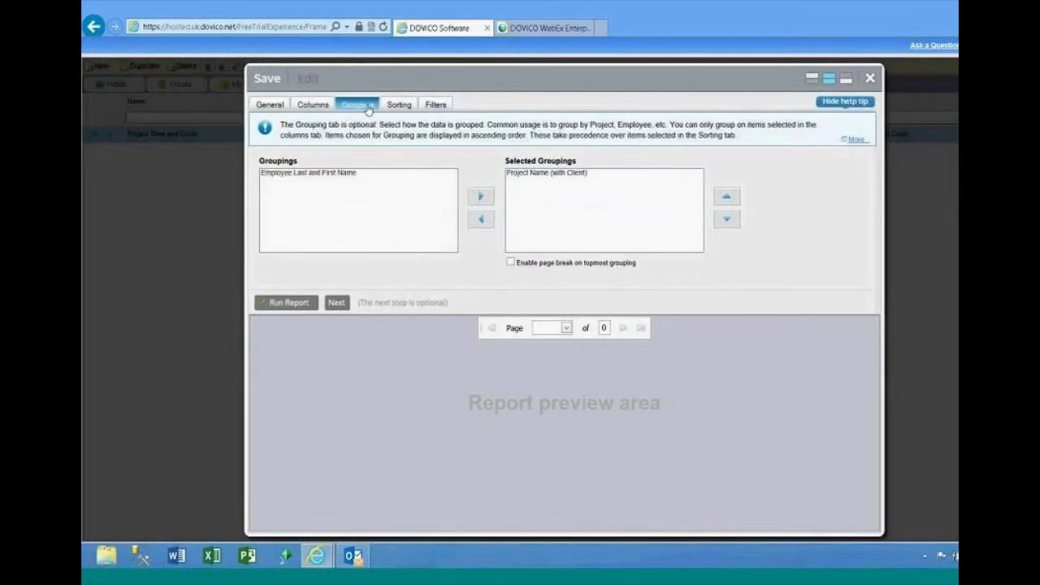
pyautogui.click(340, 178)
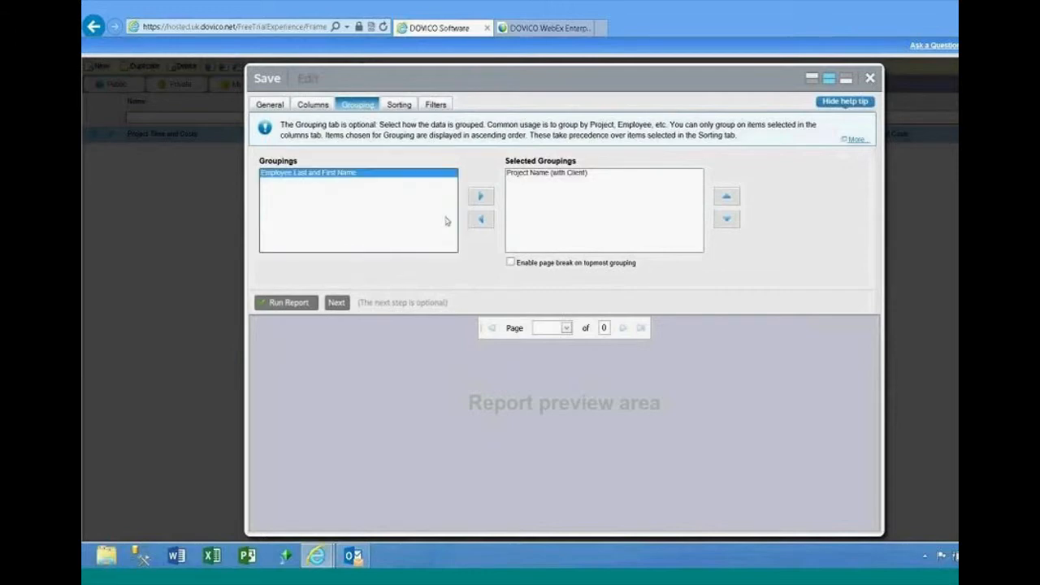
pyautogui.click(480, 199)
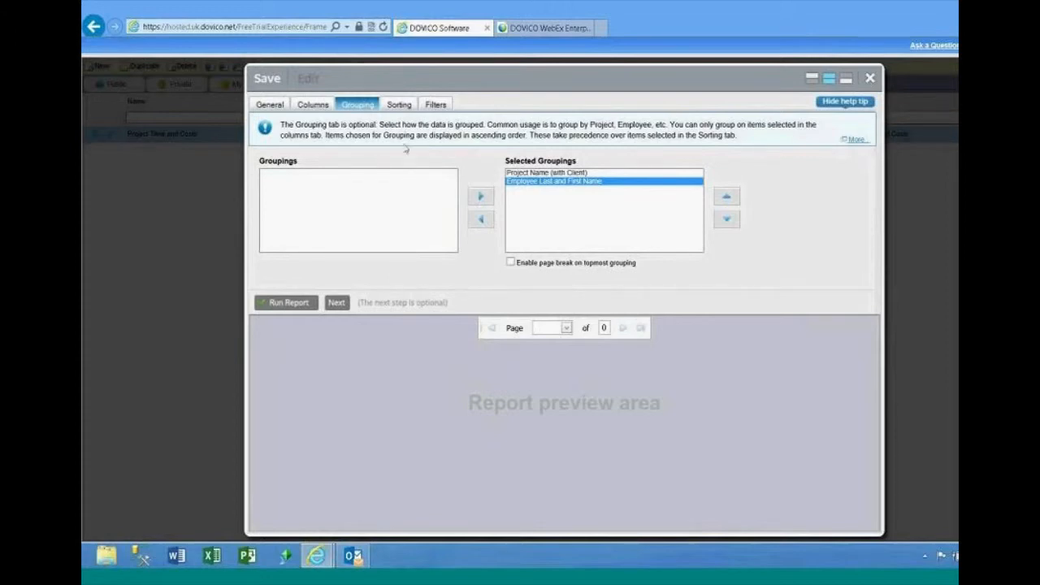
# Add the Employee List filter to the report and place it directly after the Project List filter
pyautogui.click(401, 107)
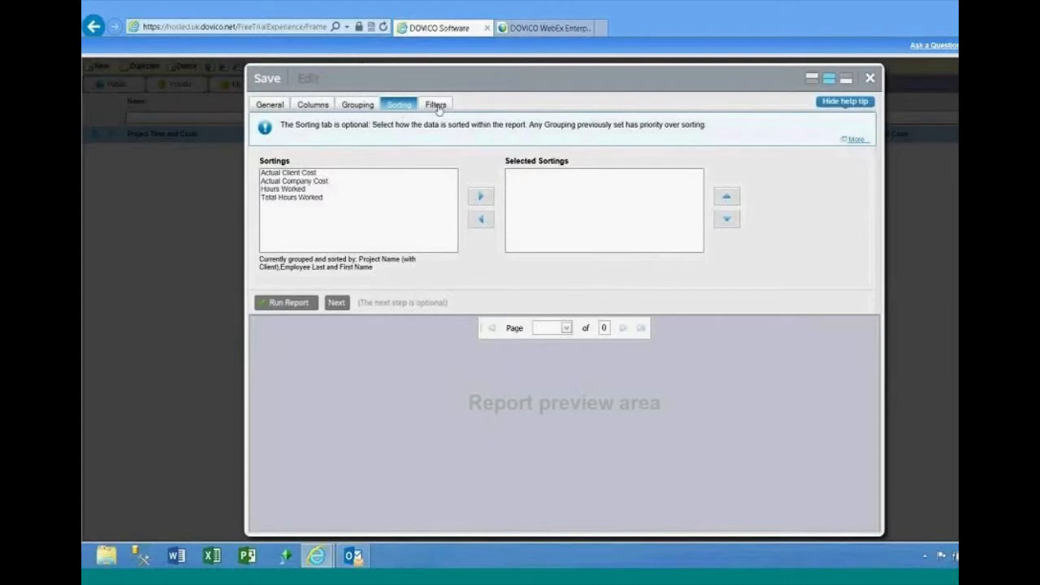
pyautogui.click(436, 106)
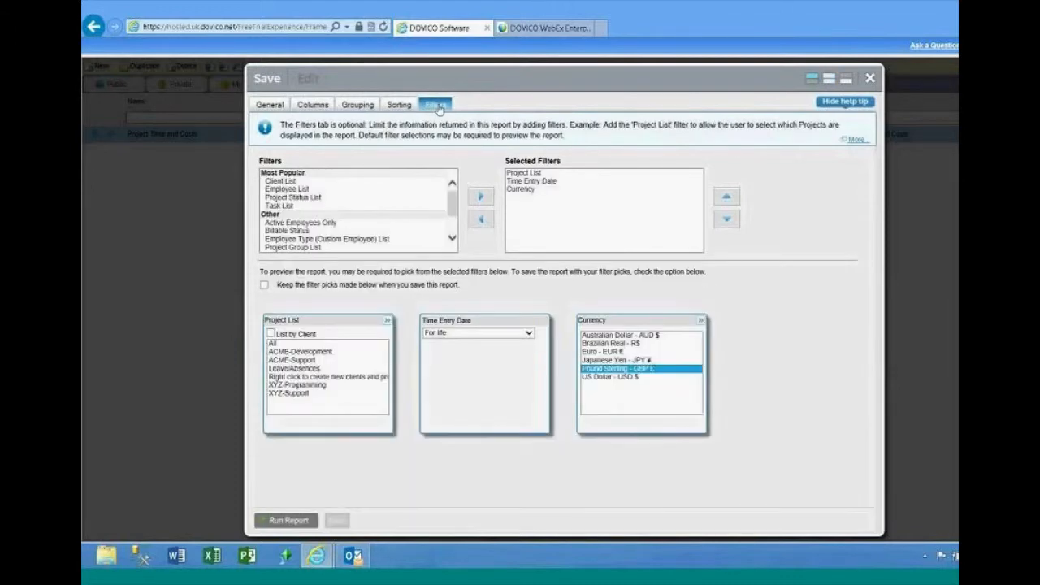
pyautogui.click(311, 190)
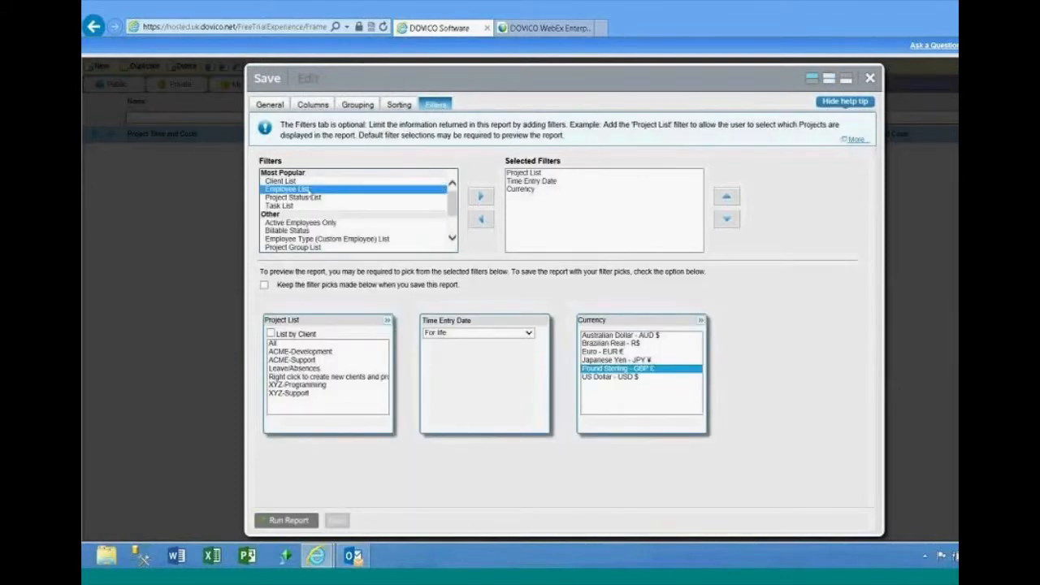
pyautogui.click(488, 197)
pyautogui.click(718, 196)
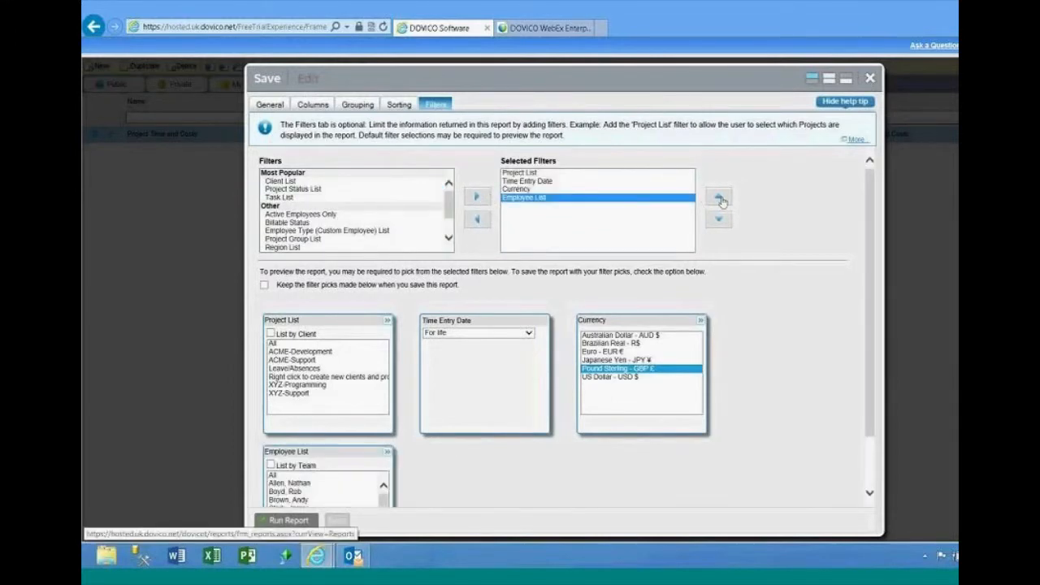
pyautogui.click(718, 196)
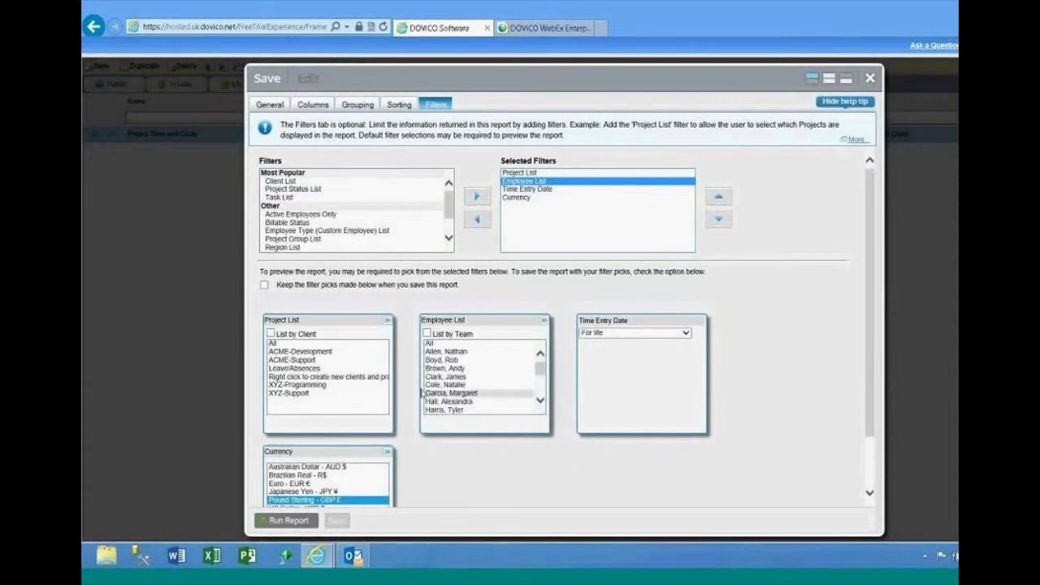
# Select All in both the project and employee filters and run the report preview
pyautogui.click(302, 521)
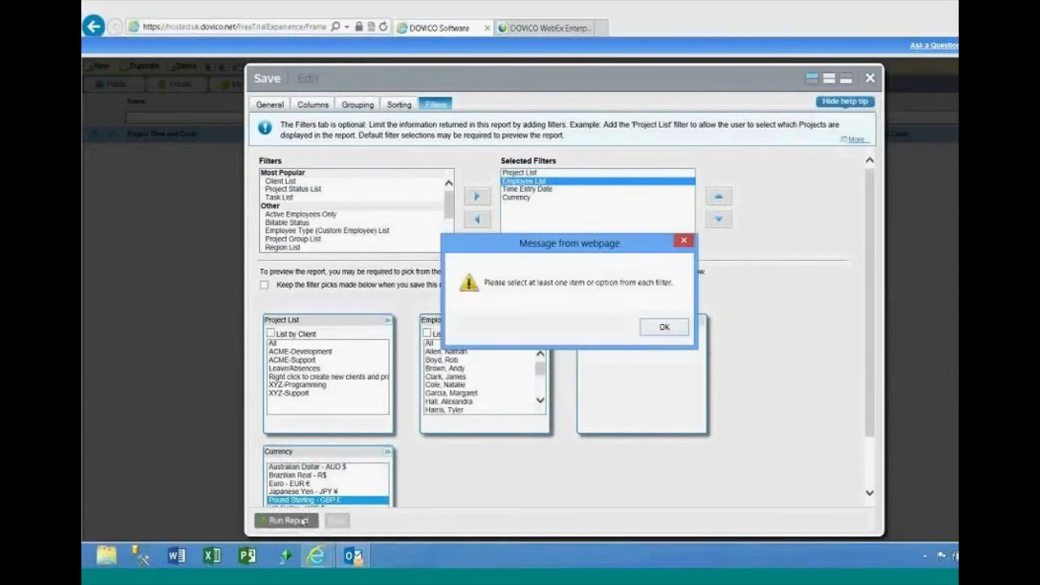
pyautogui.click(660, 328)
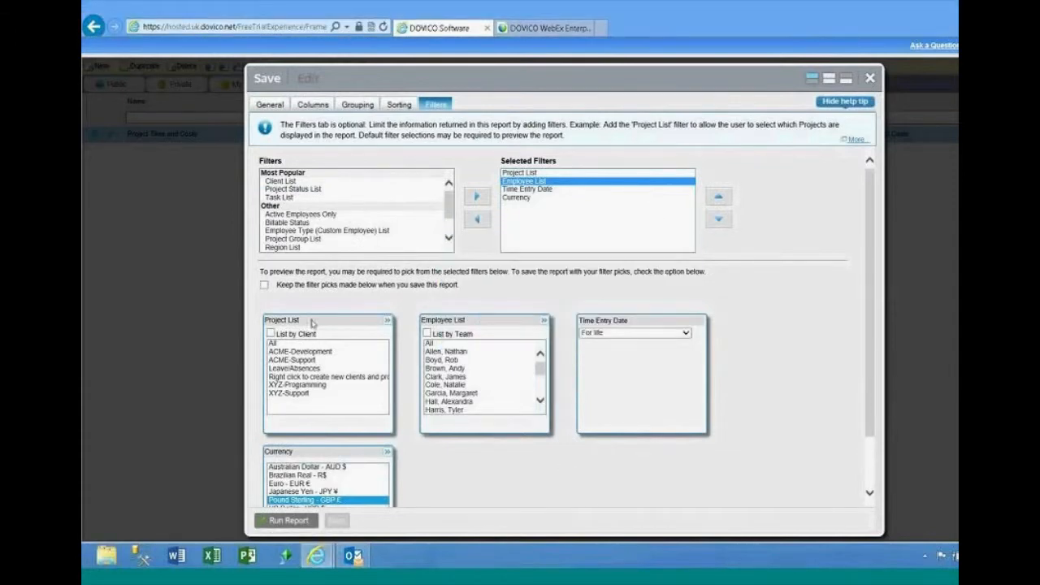
pyautogui.click(279, 344)
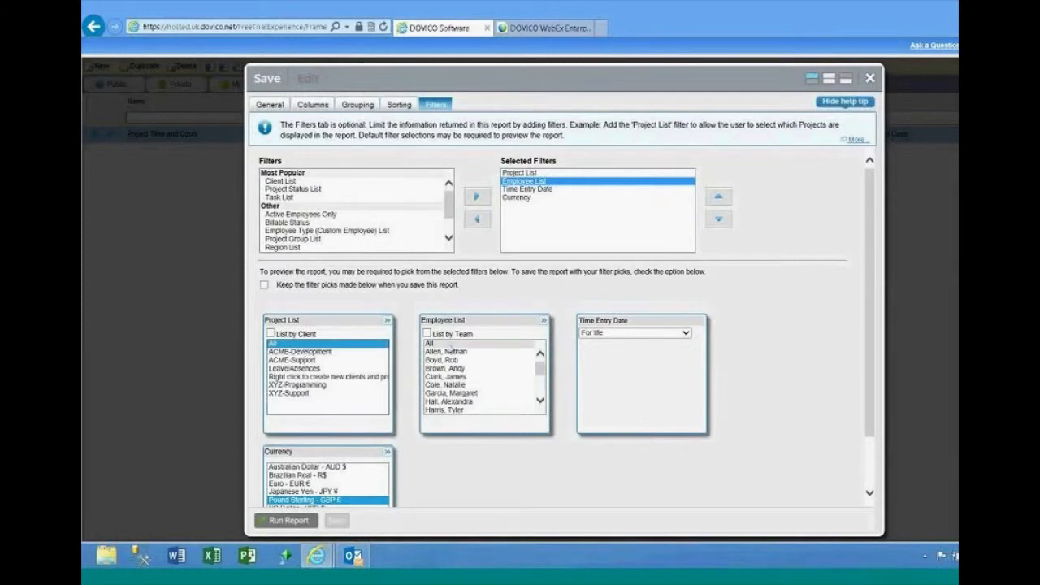
pyautogui.click(449, 344)
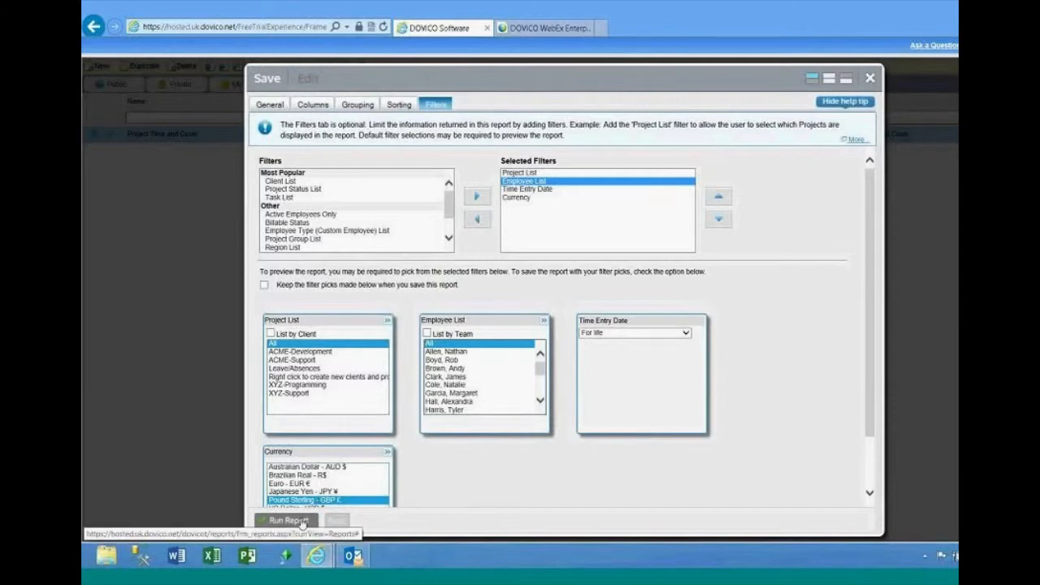
pyautogui.click(302, 522)
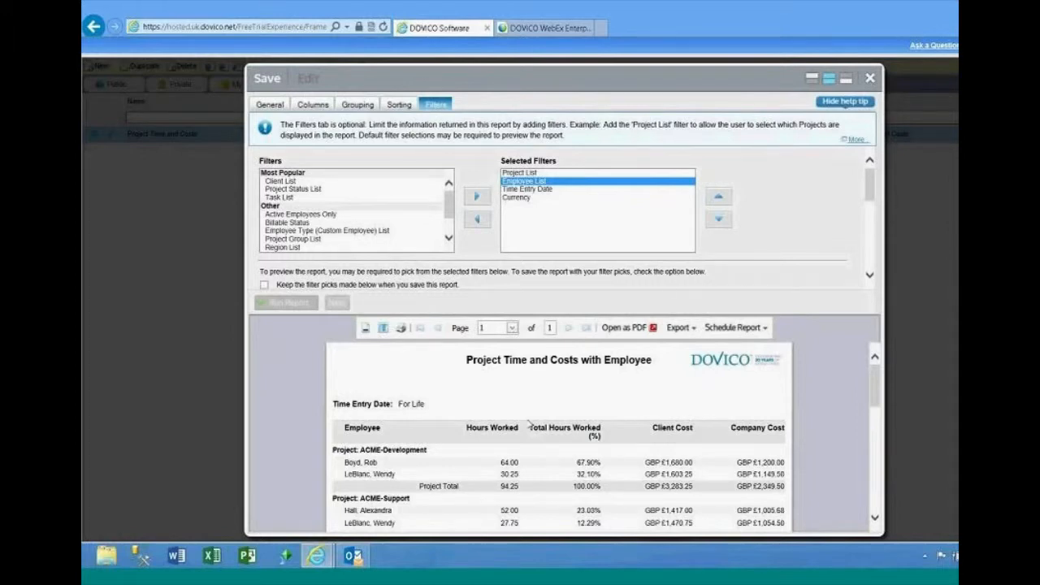
# Enlarge the report preview and review the hours and costs per employee for each project
pyautogui.click(845, 78)
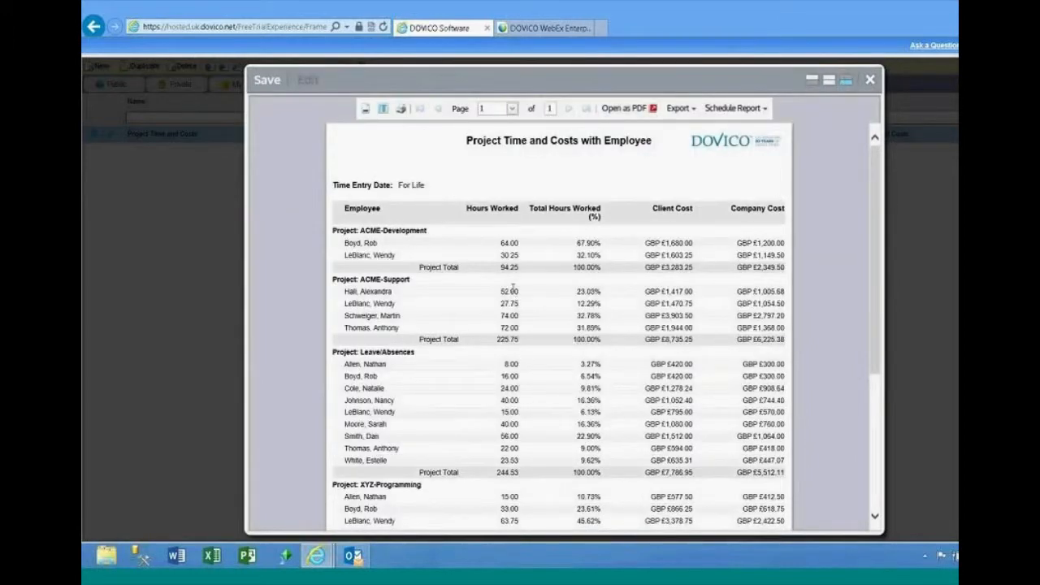
pyautogui.scroll(-5, 512, 288)
pyautogui.scroll(3, 512, 288)
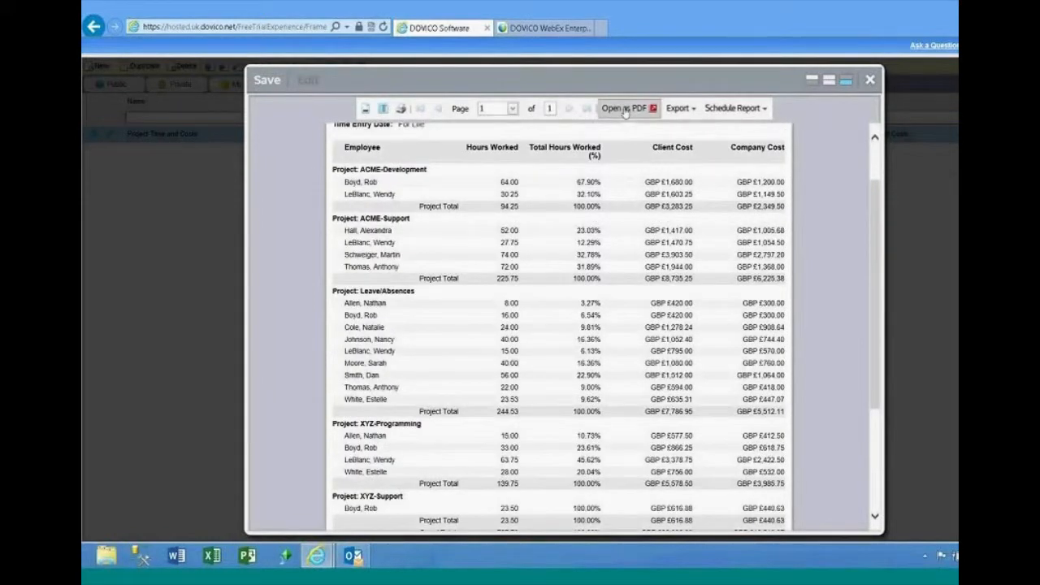
# Open the report as a PDF to view it, and return to the report's filter settings
pyautogui.click(625, 108)
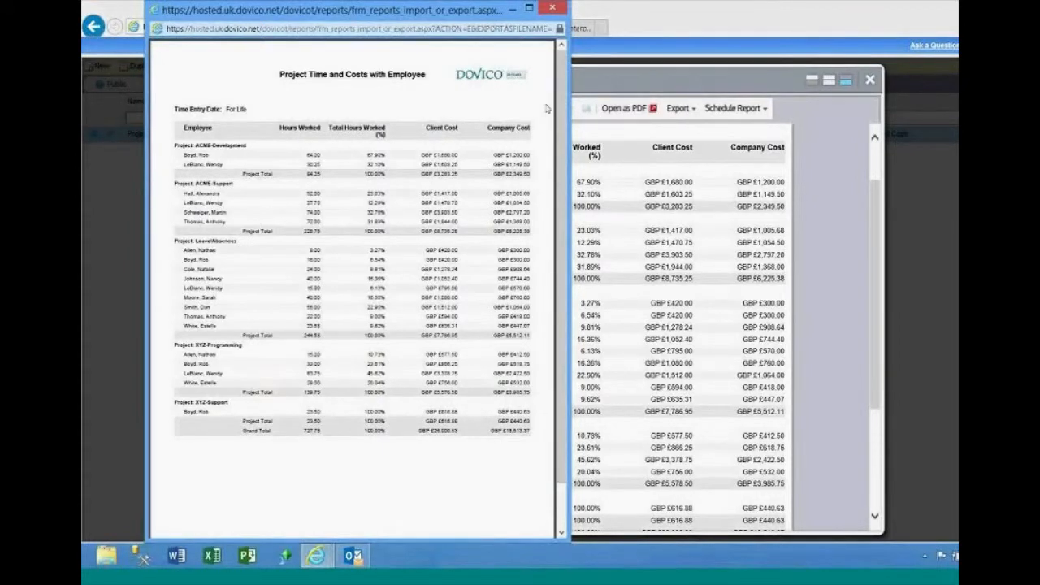
pyautogui.moveTo(333, 5); pyautogui.dragTo(333, 26)
pyautogui.click(512, 31)
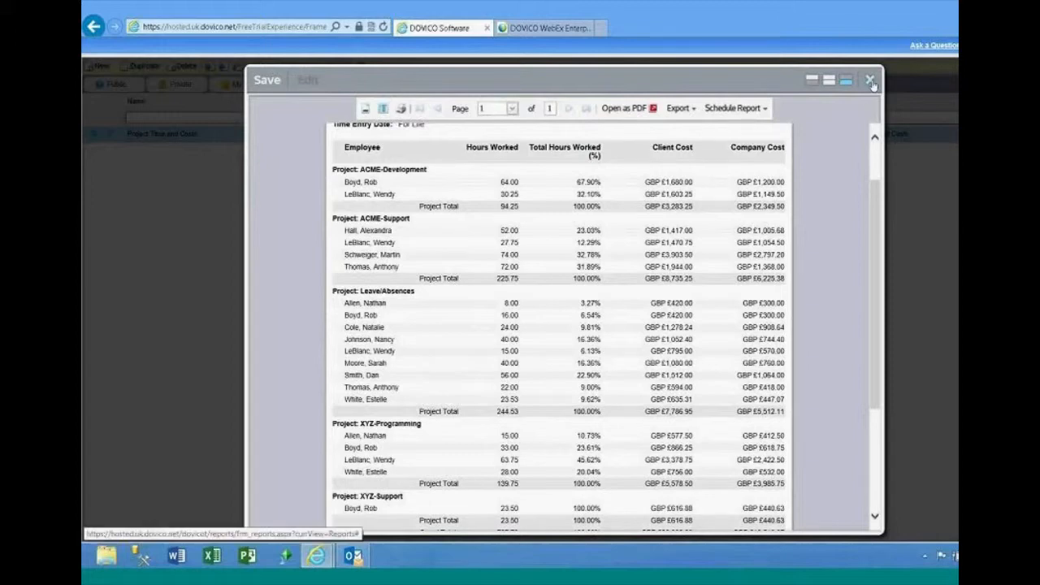
pyautogui.click(812, 81)
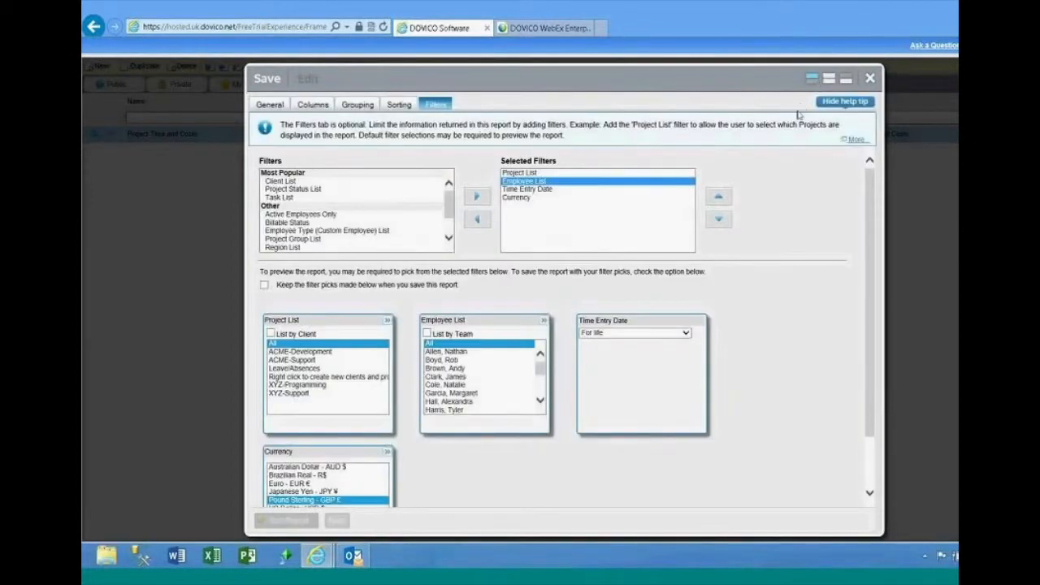
# Enable the page break on the topmost grouping and rerun the report preview
pyautogui.click(355, 106)
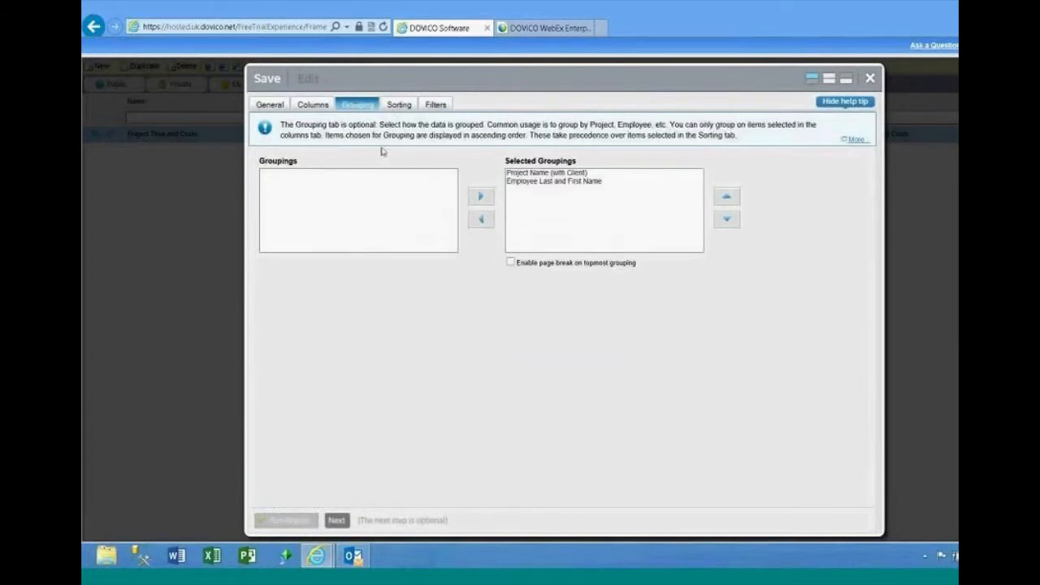
pyautogui.click(510, 262)
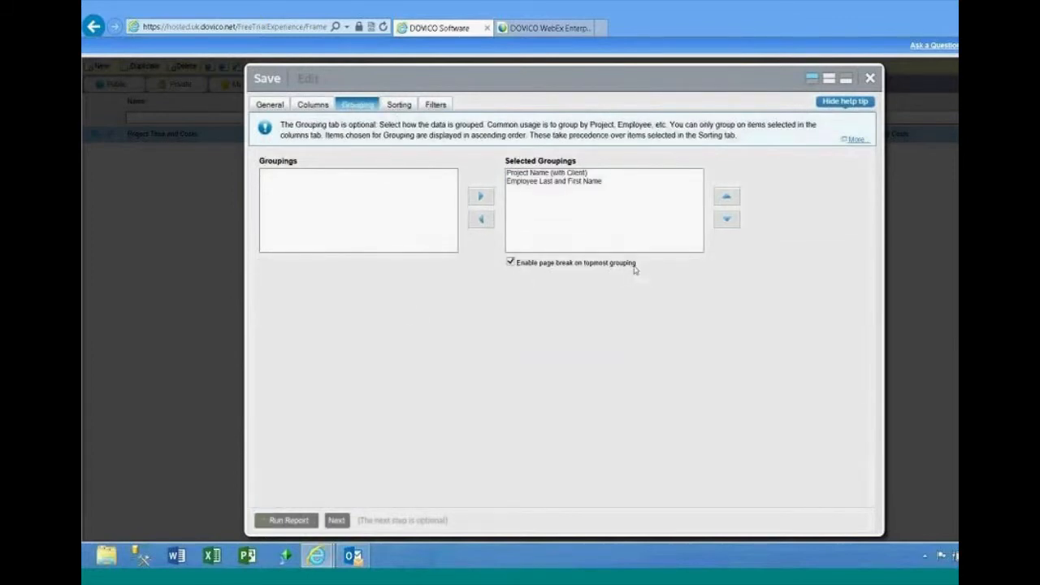
pyautogui.click(308, 523)
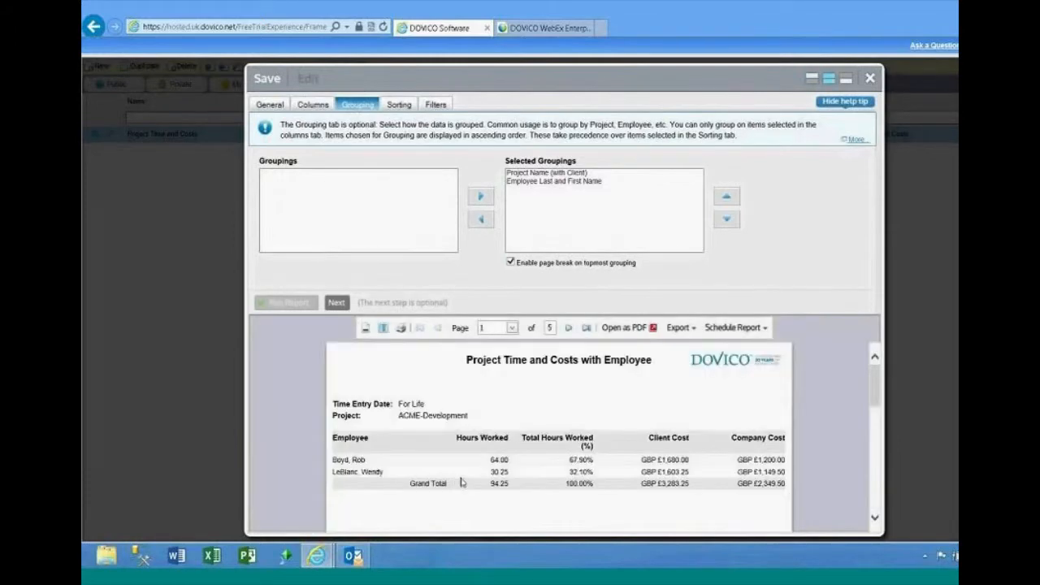
# Enlarge the preview, page through each project's page up to the last one, and return to the report's grouping settings
pyautogui.click(846, 79)
pyautogui.click(568, 109)
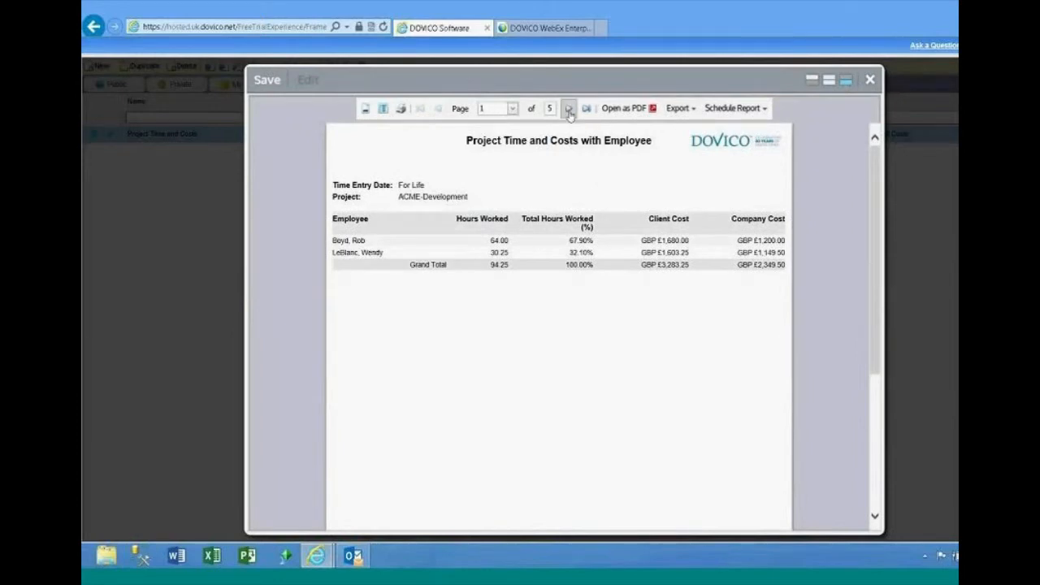
pyautogui.click(568, 109)
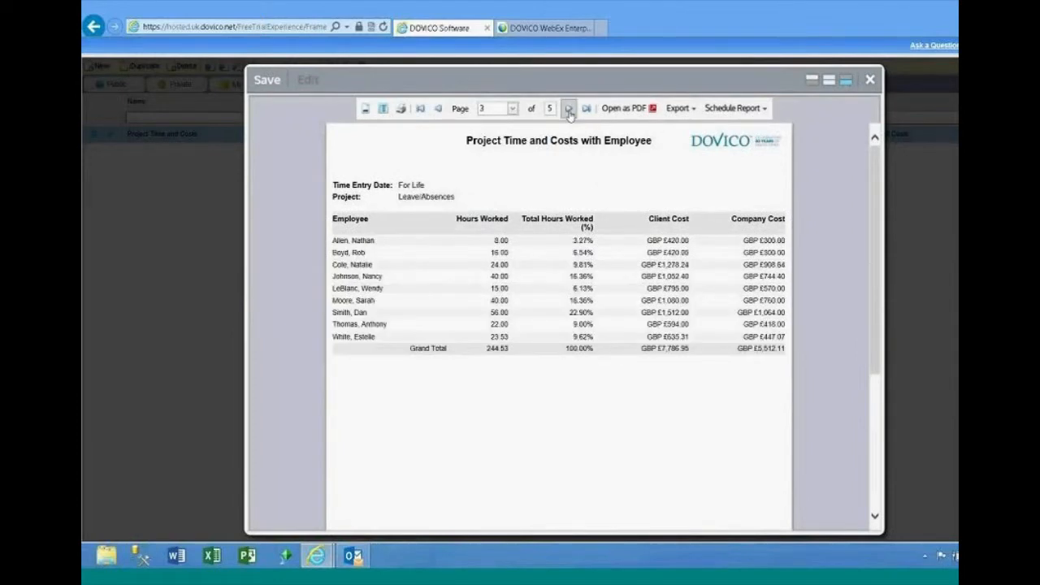
pyautogui.click(569, 108)
pyautogui.click(568, 109)
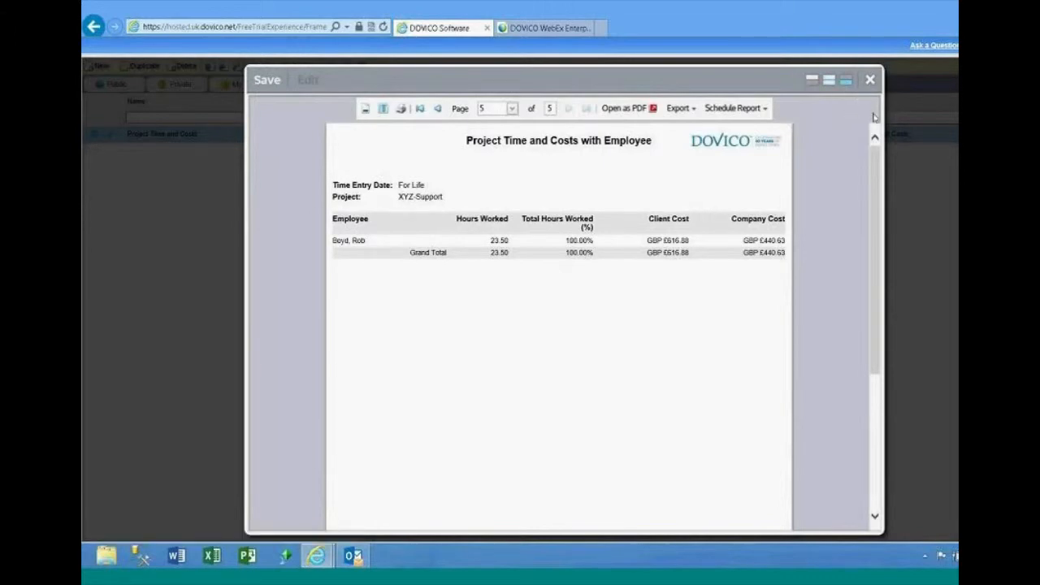
pyautogui.click(811, 79)
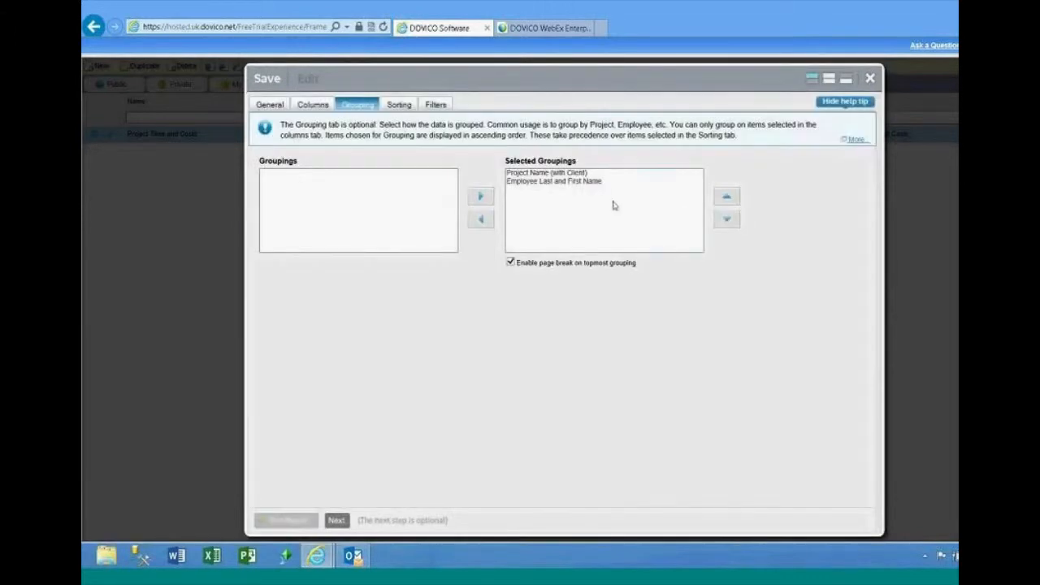
# Remove the Actual Company Cost column, rerun the preview, then save and close the report
pyautogui.click(314, 105)
pyautogui.click(556, 214)
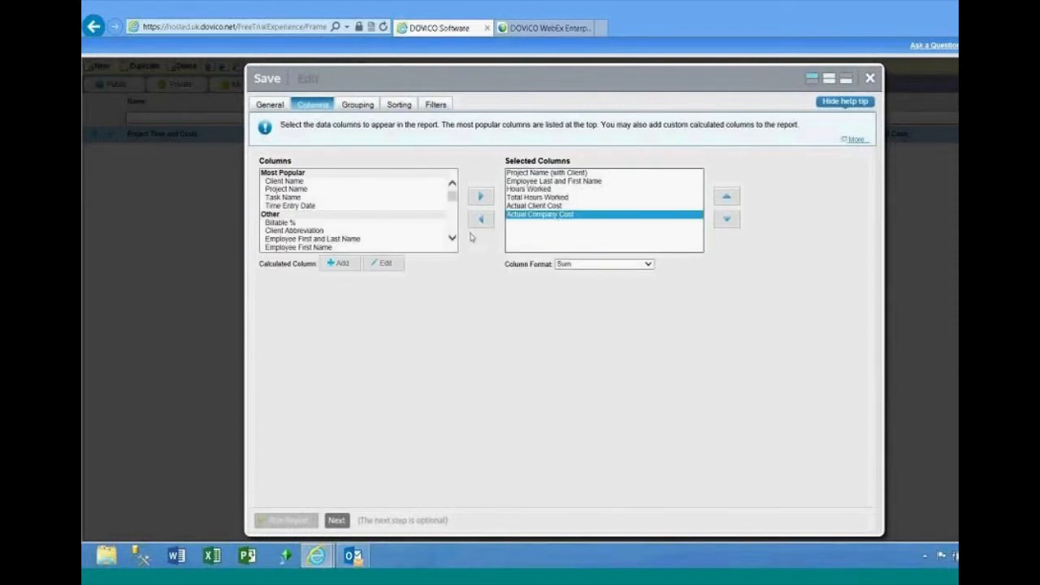
pyautogui.click(480, 218)
pyautogui.click(286, 520)
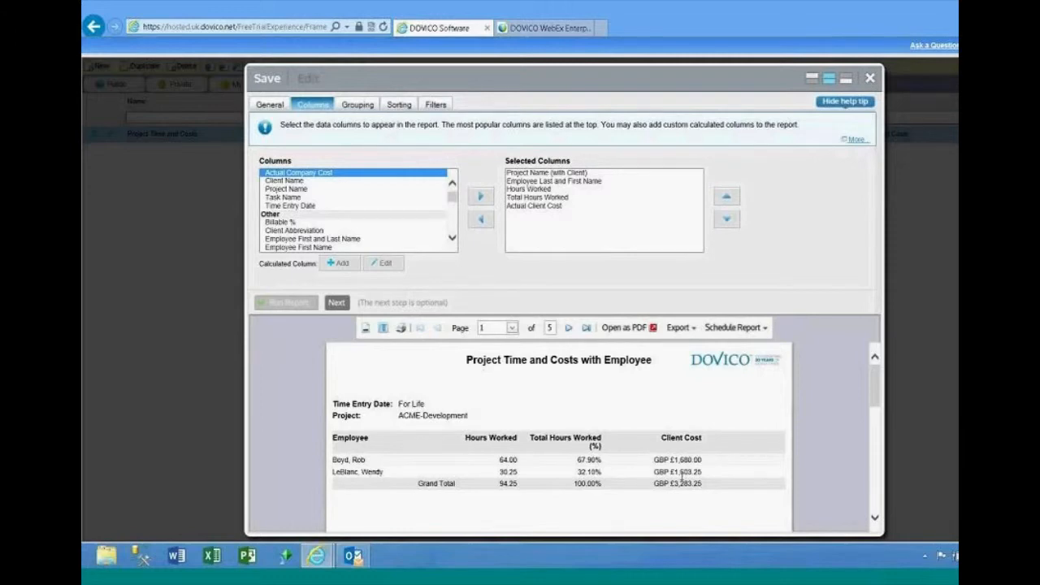
pyautogui.click(262, 85)
pyautogui.click(870, 80)
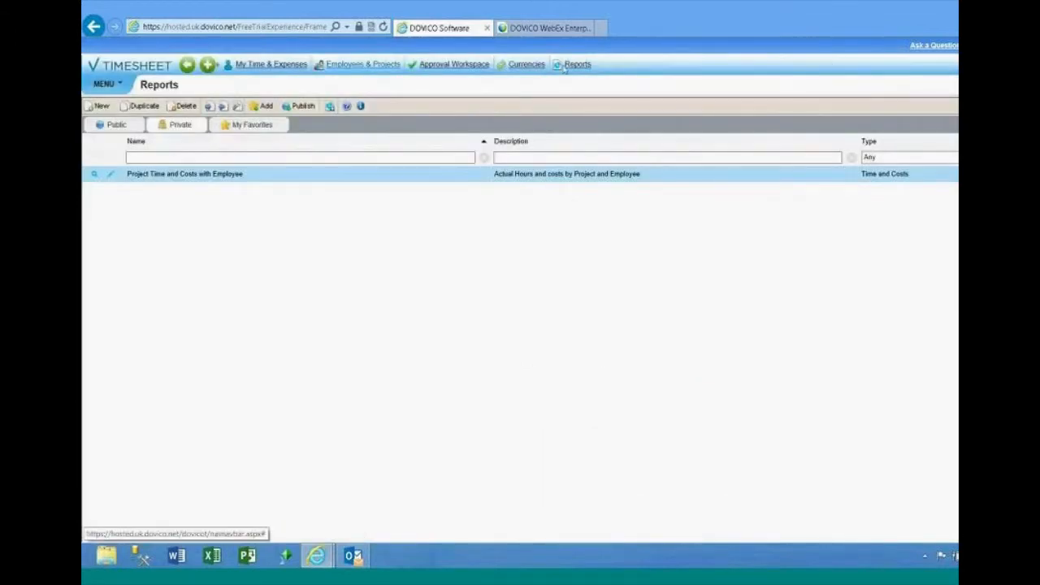
# Create a new Project custom field template named Type, with Single Choice as its field type
pyautogui.click(103, 84)
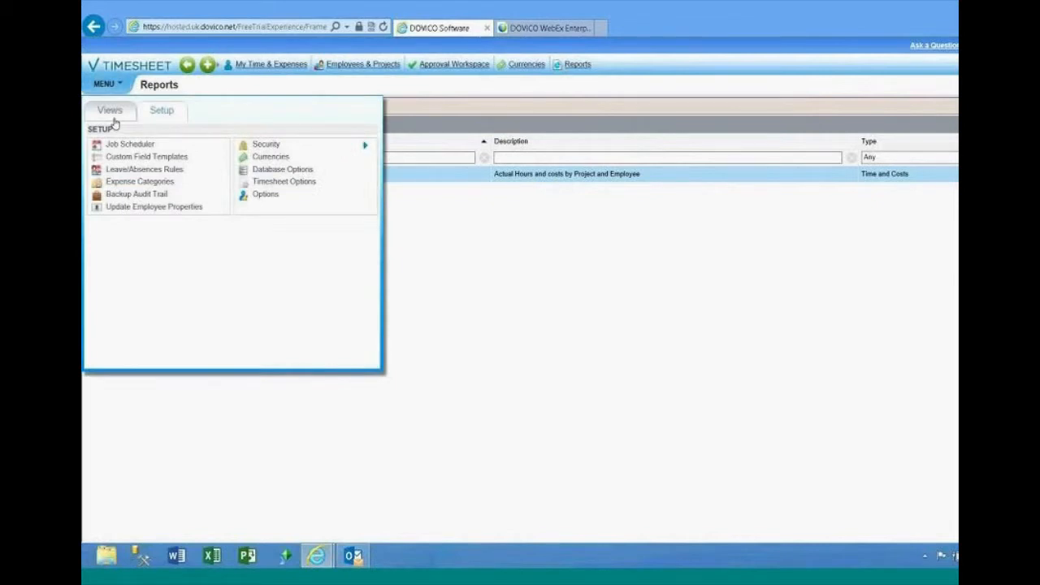
pyautogui.click(134, 159)
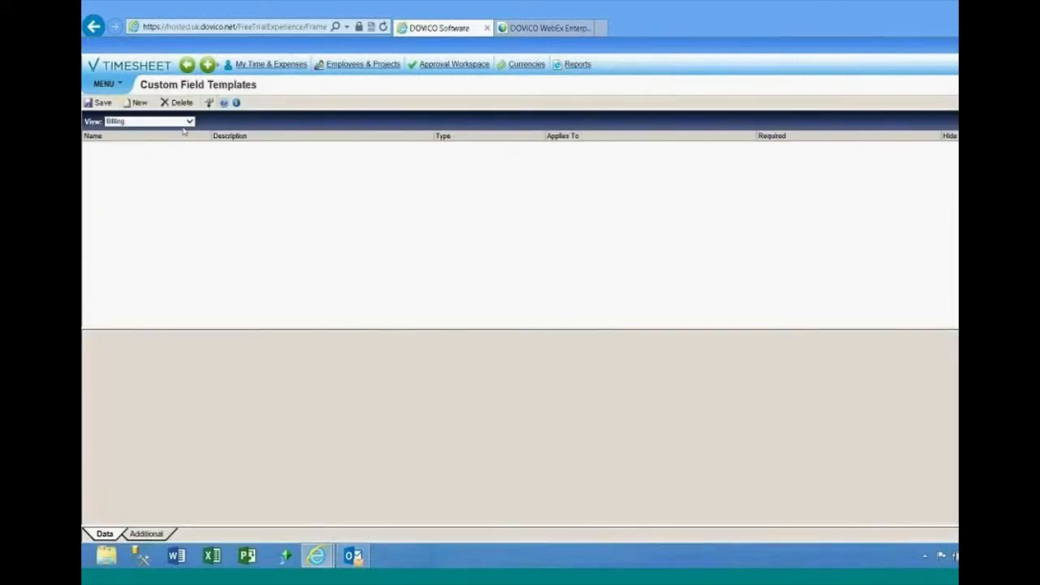
pyautogui.click(186, 122)
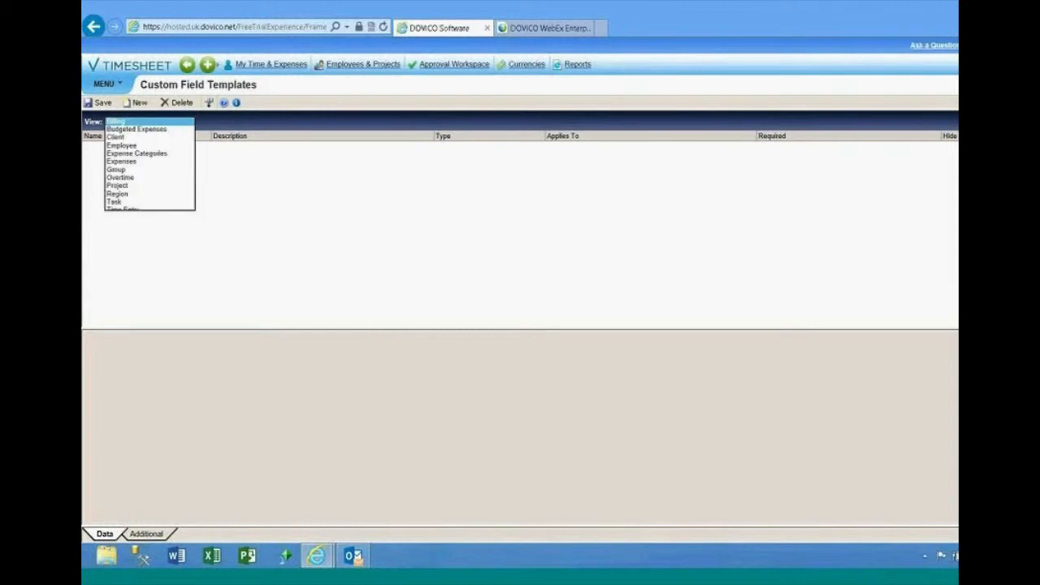
pyautogui.click(171, 185)
pyautogui.click(140, 106)
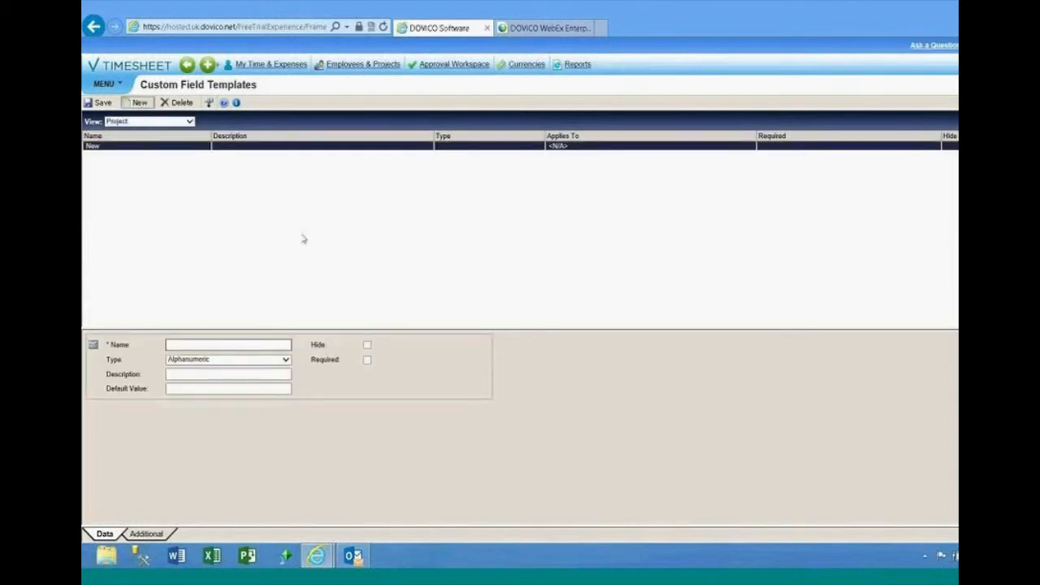
pyautogui.write('Type')
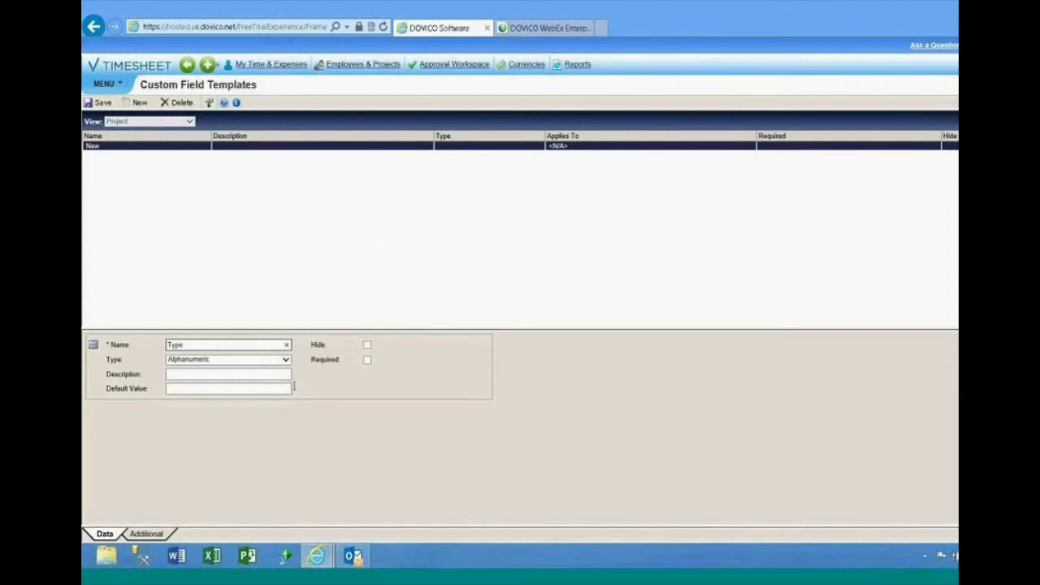
pyautogui.click(285, 359)
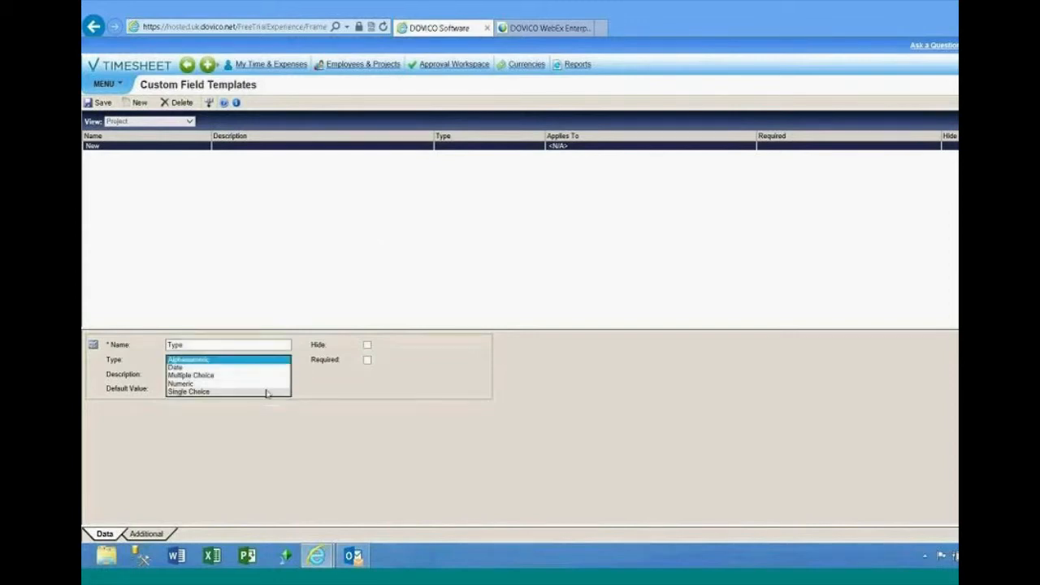
pyautogui.click(267, 391)
# Add the choice values Internal and External to the Type custom field and save the template
pyautogui.click(229, 404)
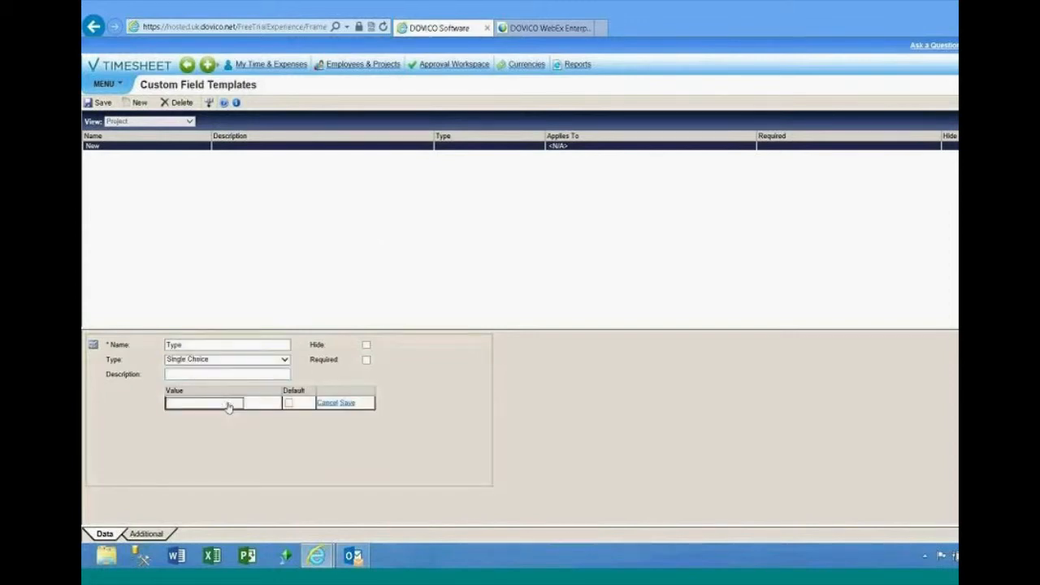
pyautogui.write('Internal')
pyautogui.click(349, 404)
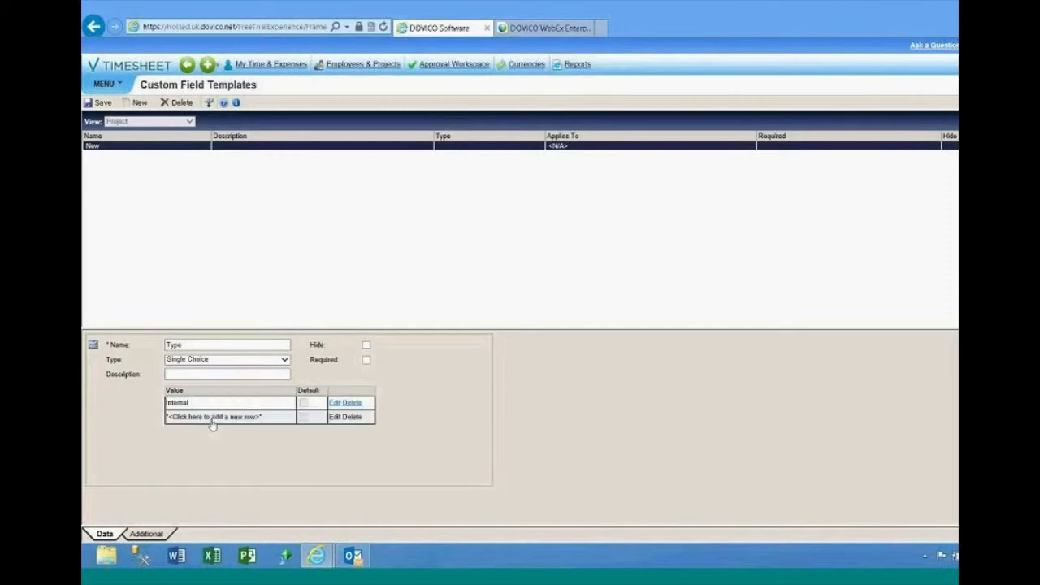
pyautogui.click(215, 418)
pyautogui.write('External')
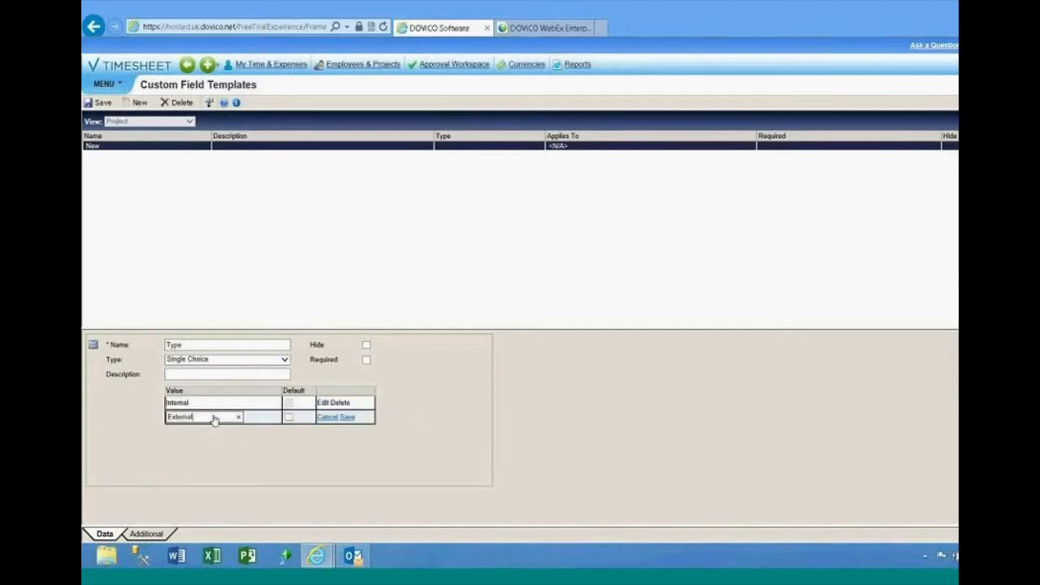
pyautogui.click(347, 417)
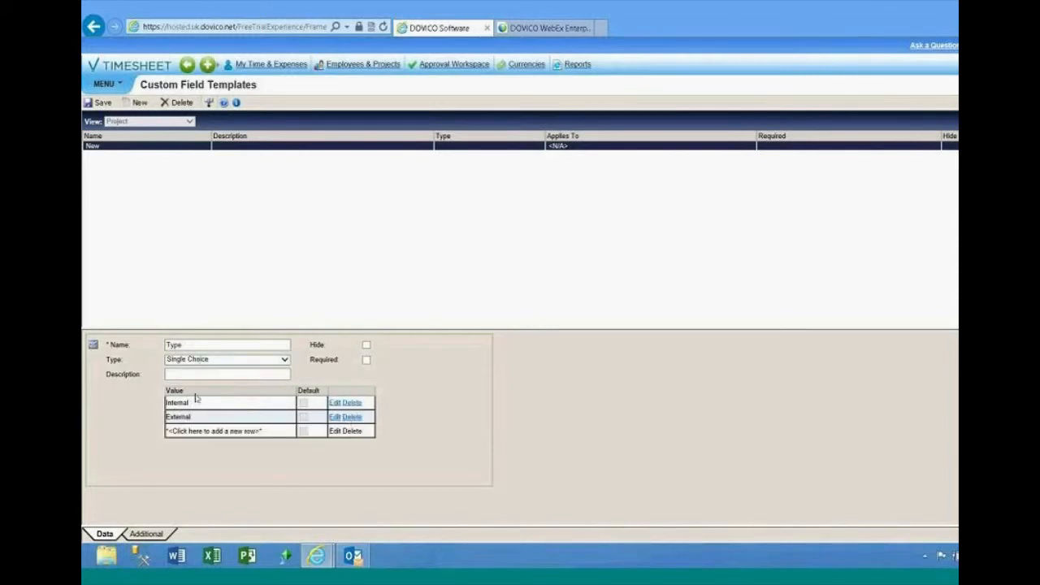
pyautogui.click(97, 103)
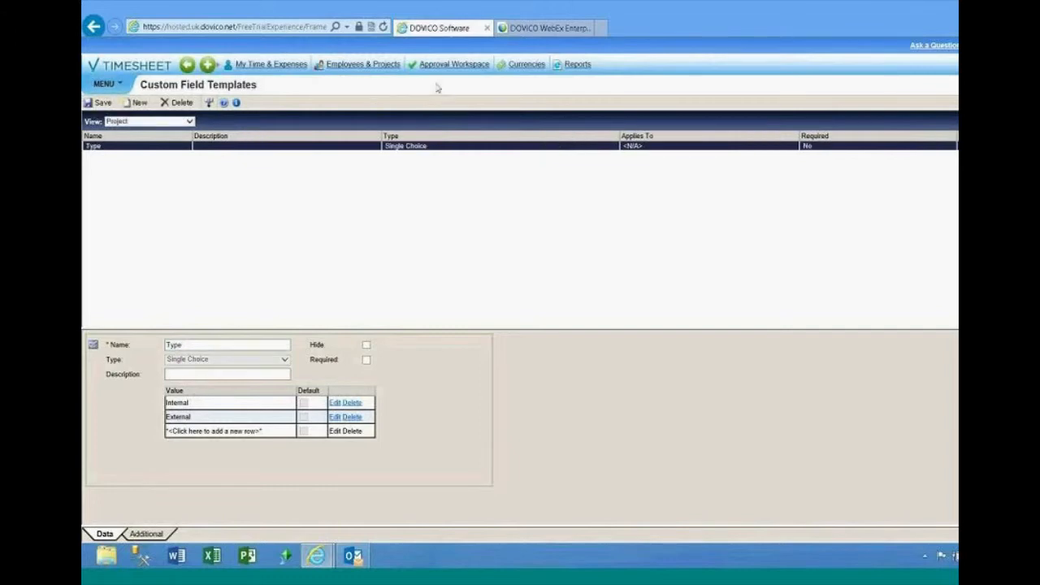
# Open the ACME Development project from the Employees & Projects items list, set its Type to Internal, and advance to the next project
pyautogui.click(374, 73)
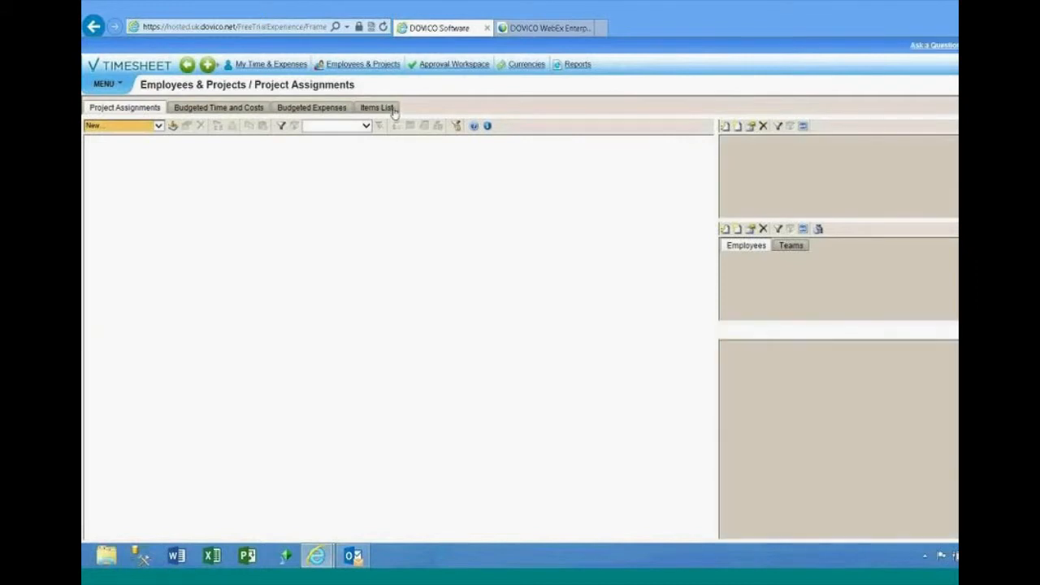
pyautogui.click(378, 108)
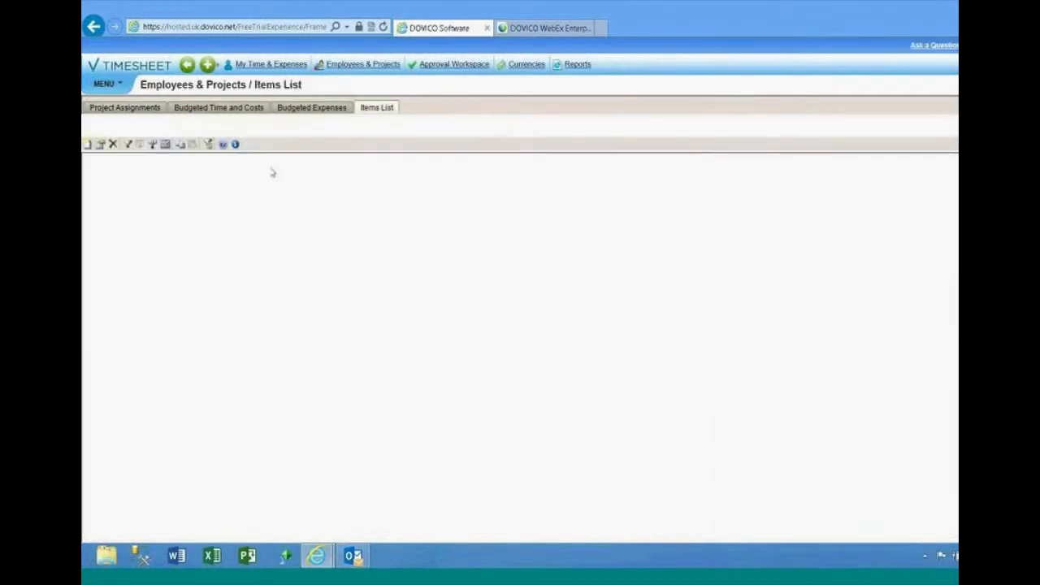
pyautogui.doubleClick(135, 172)
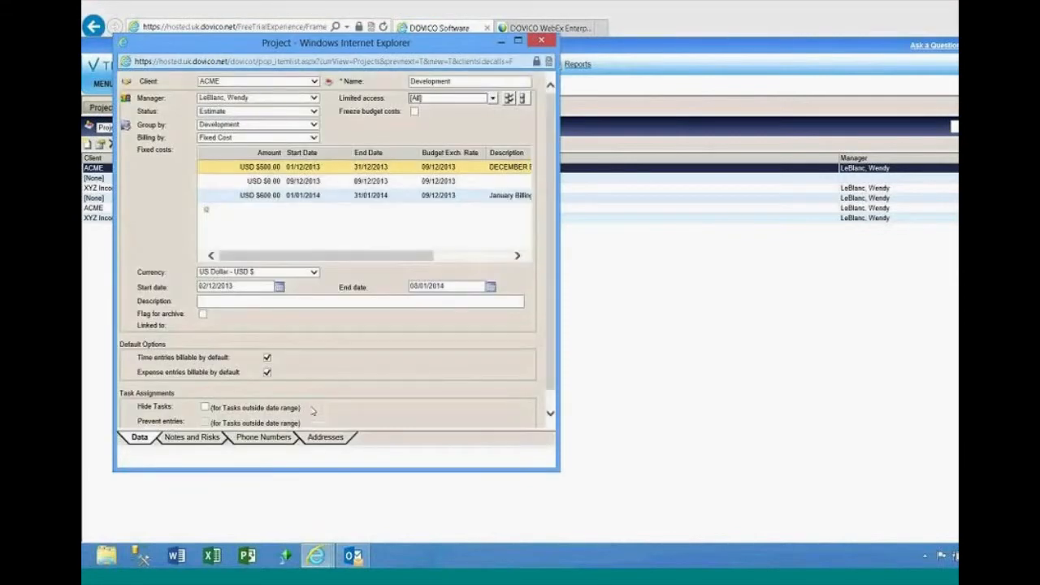
pyautogui.scroll(-1, 313, 411)
pyautogui.click(406, 420)
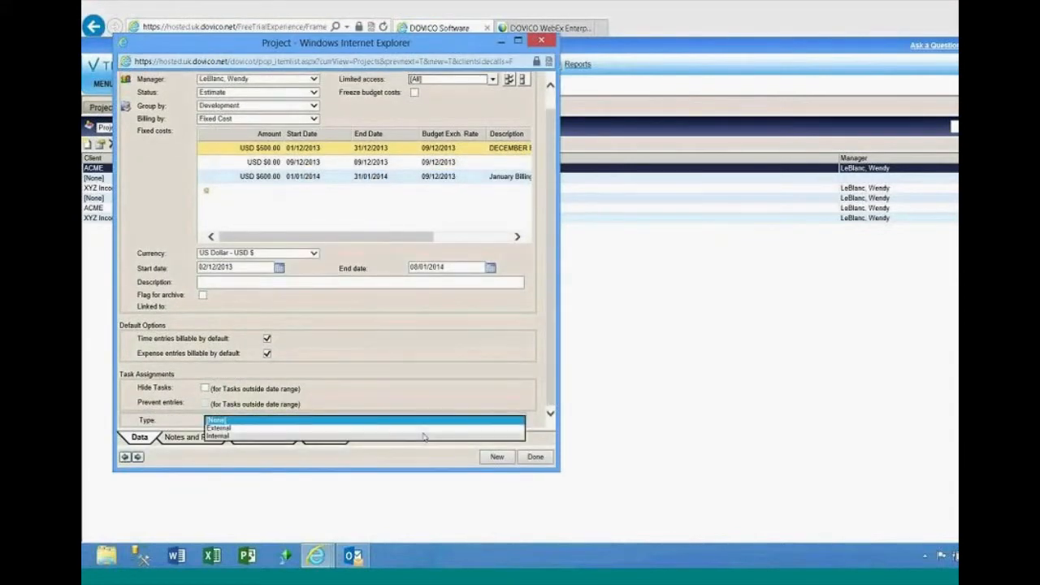
pyautogui.click(423, 435)
pyautogui.click(139, 458)
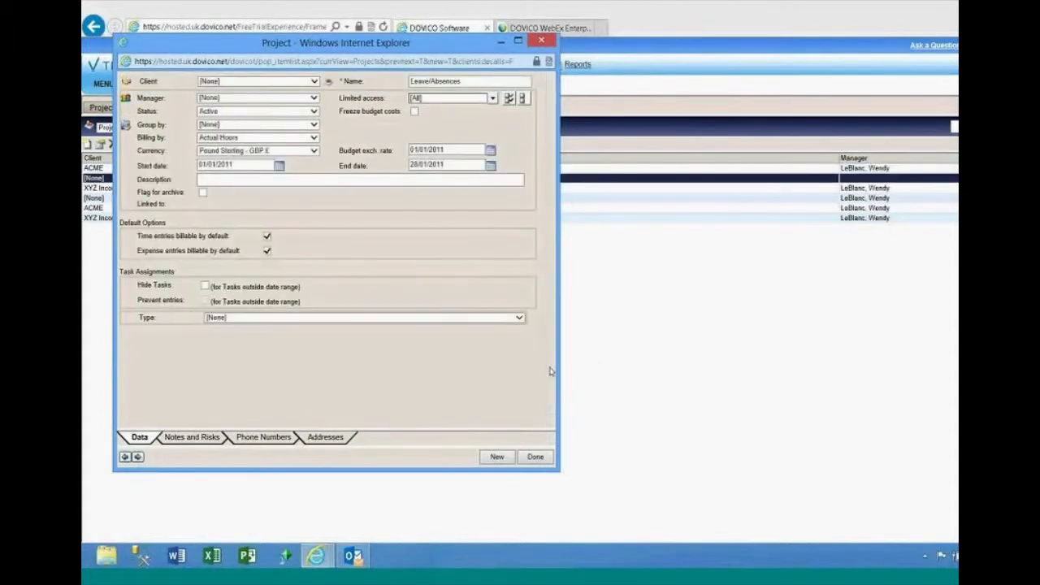
# Set the Type to External for both the Leave/Absences project and the XYZ Incorporated Programming project
pyautogui.click(518, 318)
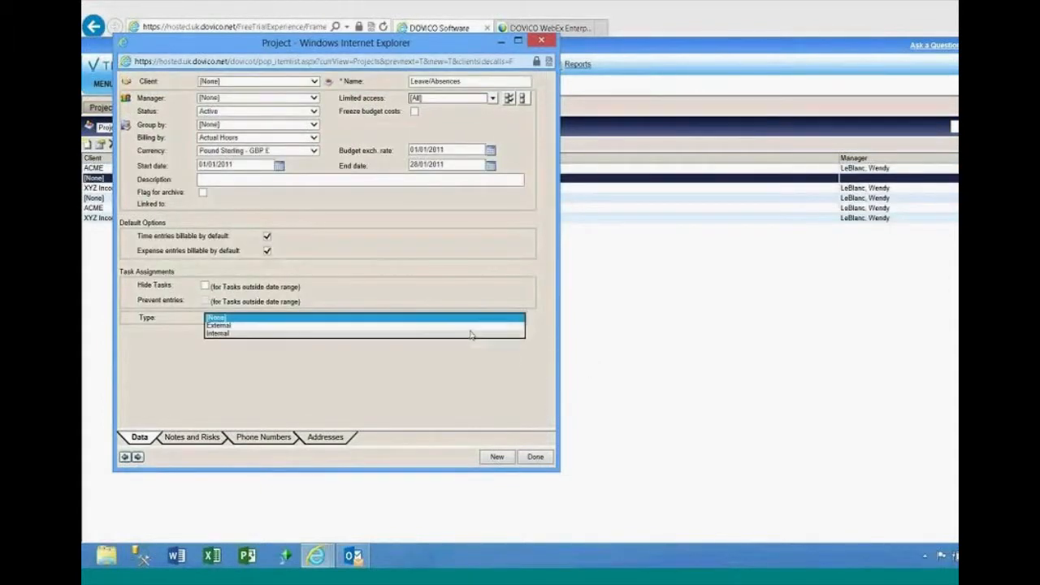
pyautogui.click(471, 324)
pyautogui.click(138, 458)
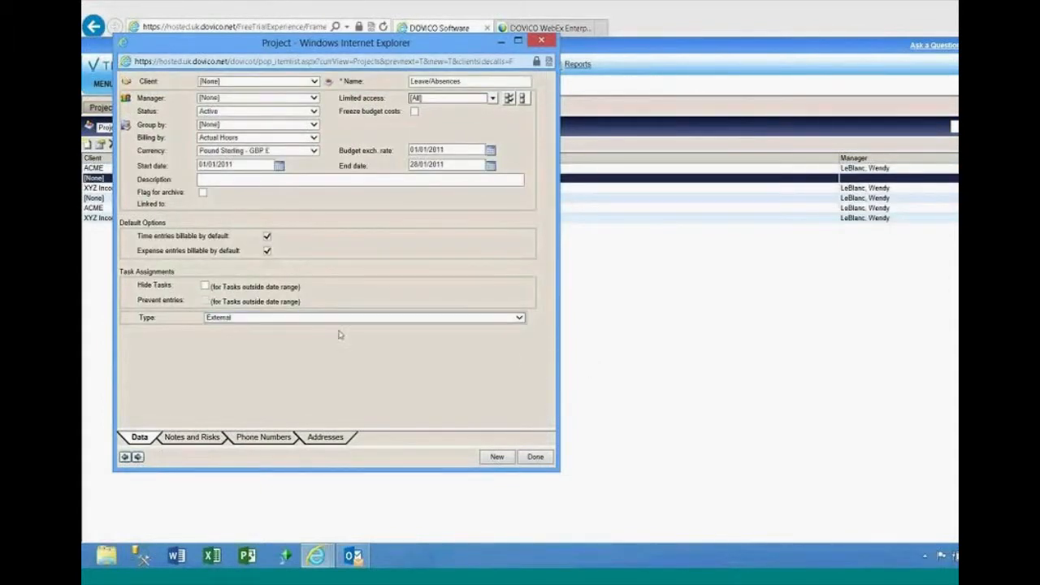
pyautogui.scroll(-1, 336, 345)
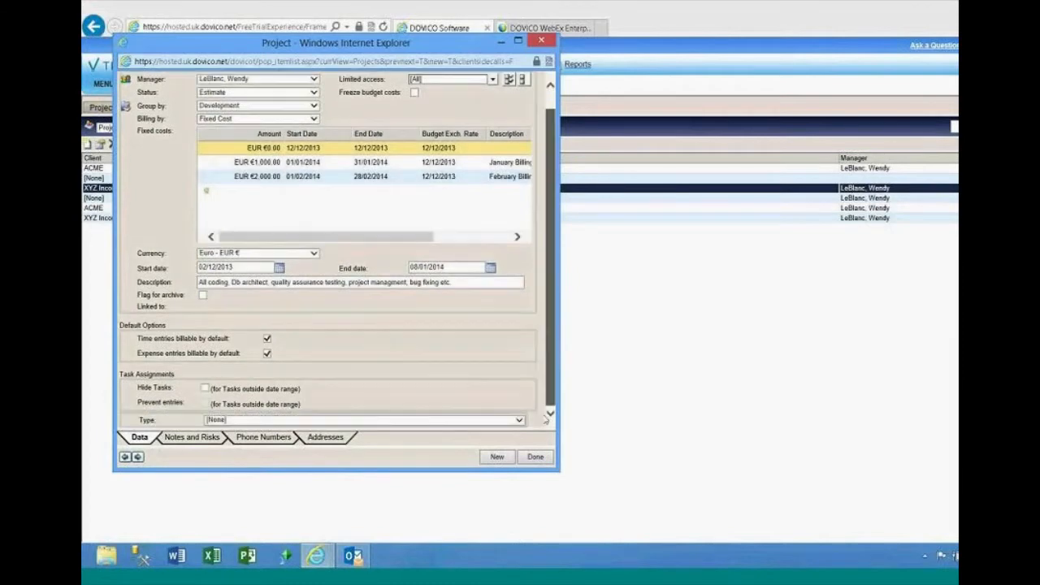
pyautogui.click(305, 419)
pyautogui.click(306, 439)
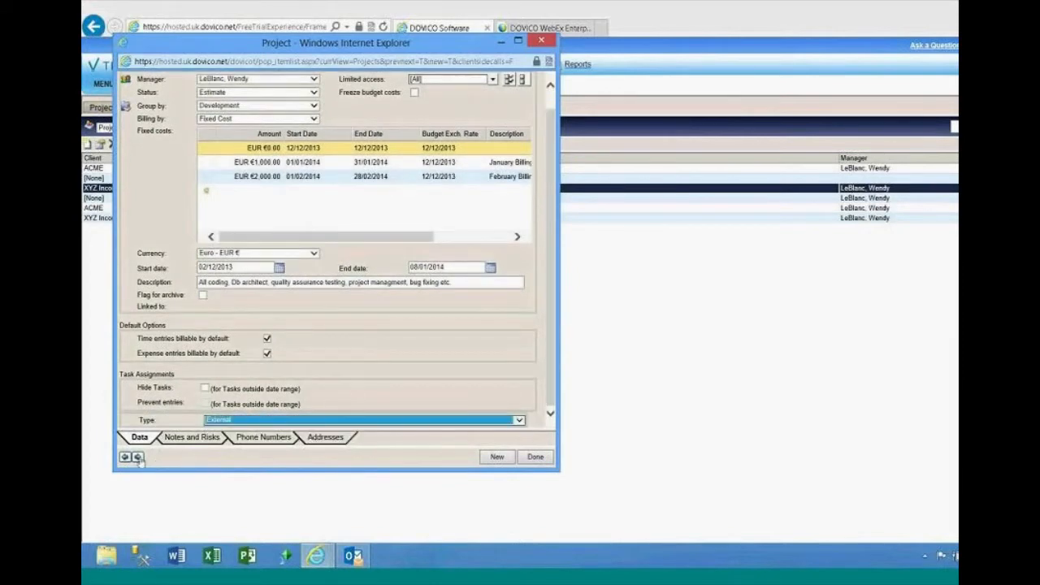
# Set the Type to Internal for the "Right click to create new clients and projects" project and to External for ACME Support
pyautogui.click(519, 318)
pyautogui.click(485, 333)
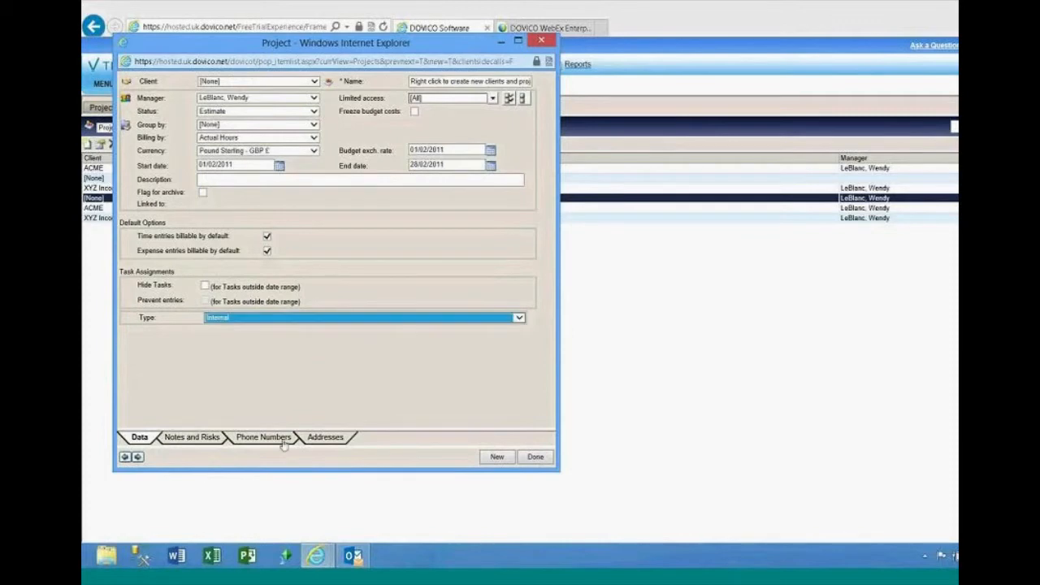
pyautogui.click(138, 457)
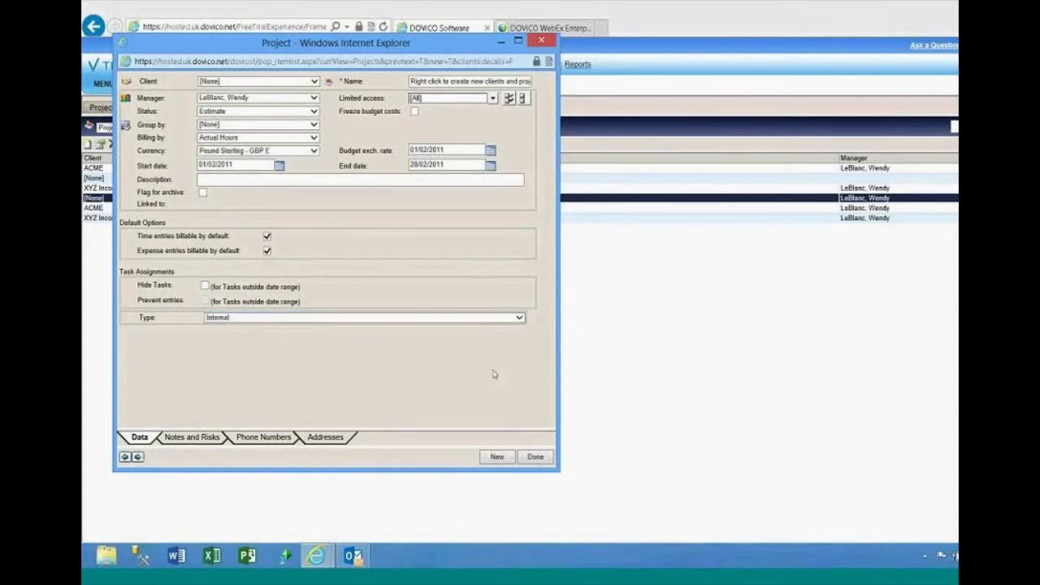
pyautogui.click(519, 317)
pyautogui.click(476, 326)
pyautogui.click(138, 457)
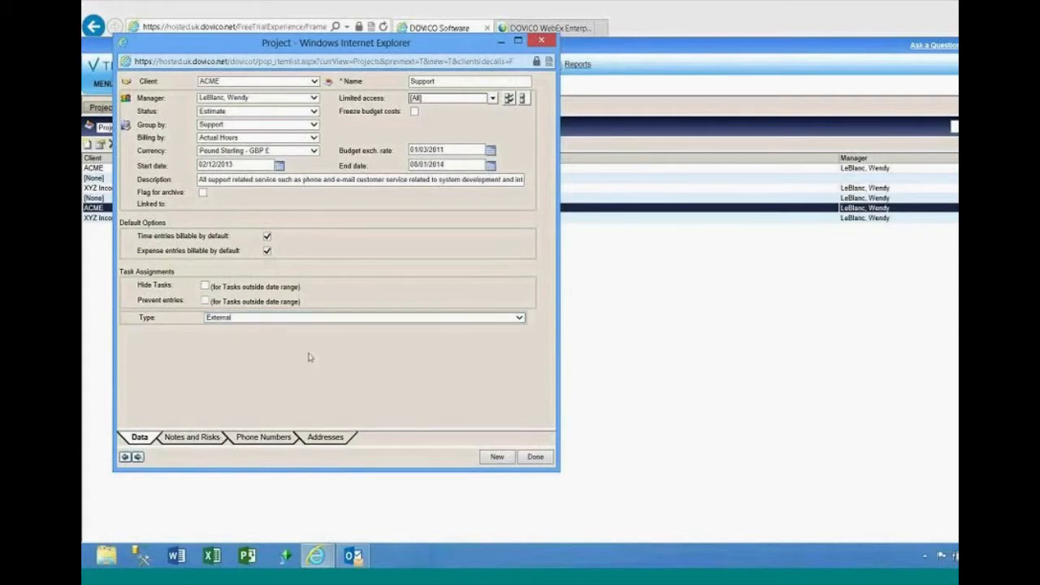
# Choose a Type for the XYZ Incorporated Support project, finish editing the projects, and return to the private reports list
pyautogui.click(324, 320)
pyautogui.click(324, 333)
pyautogui.click(535, 458)
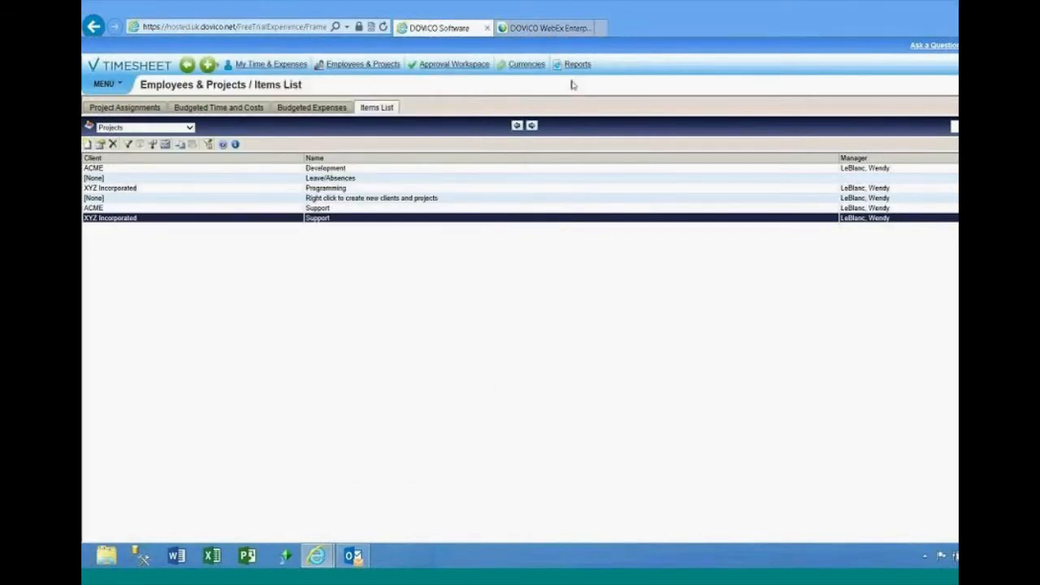
pyautogui.click(576, 65)
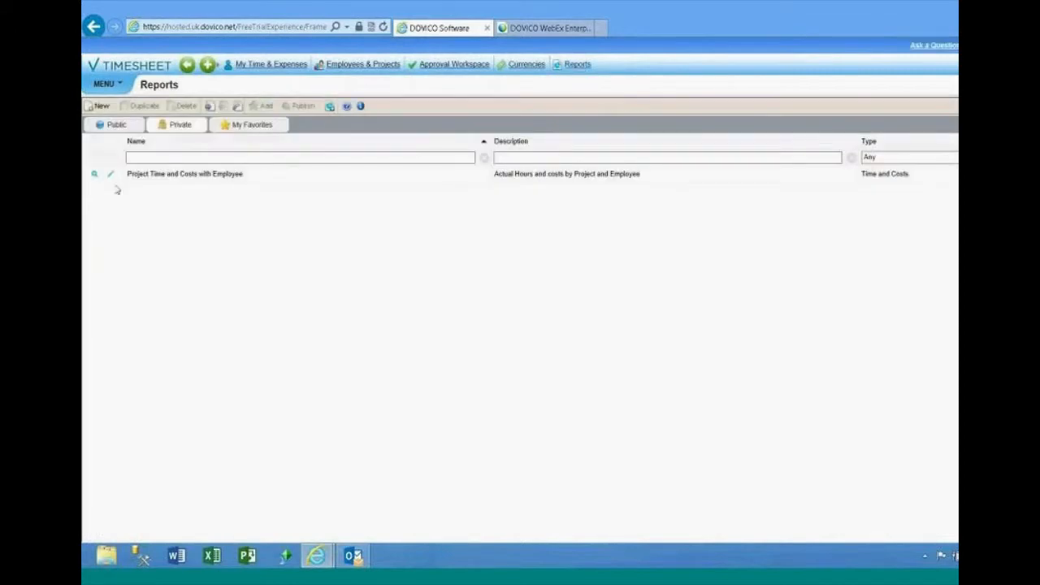
# Open the Project Time and Costs with Employee report for editing and add the Type (Custom Project) column directly below Project Name (with Client)
pyautogui.click(111, 177)
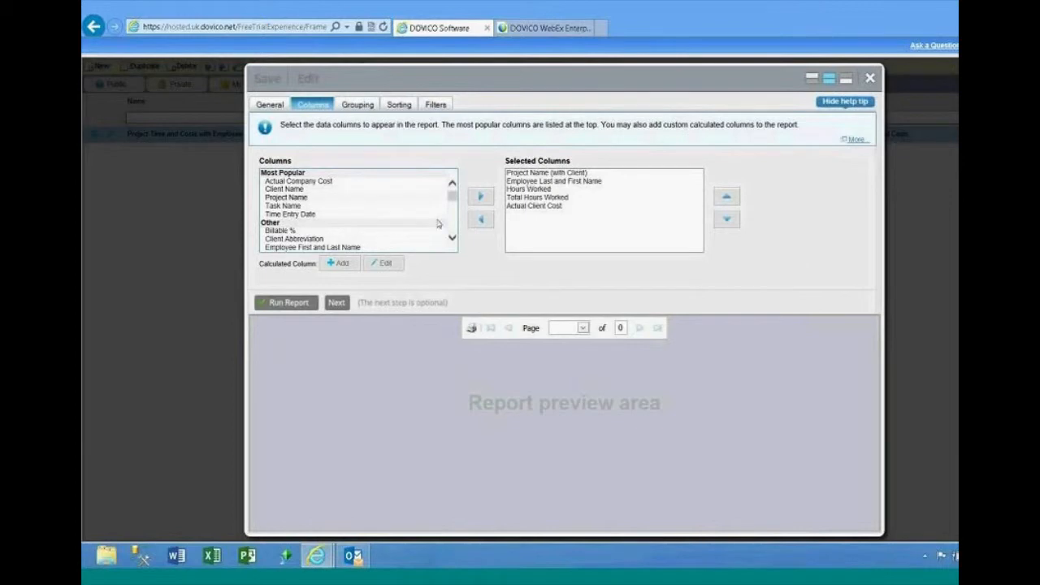
pyautogui.moveTo(452, 197); pyautogui.dragTo(451, 235)
pyautogui.click(351, 248)
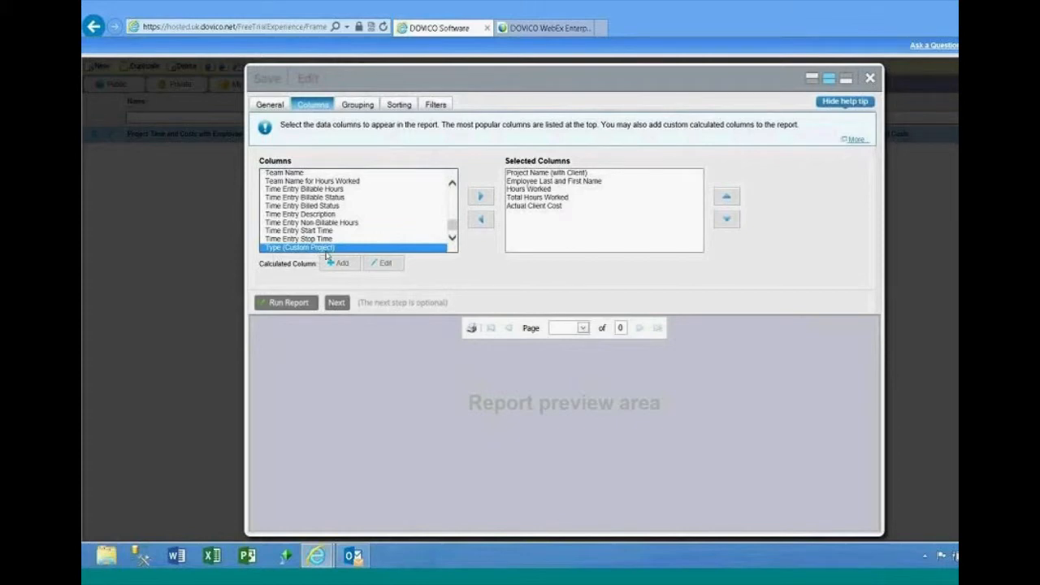
pyautogui.click(487, 198)
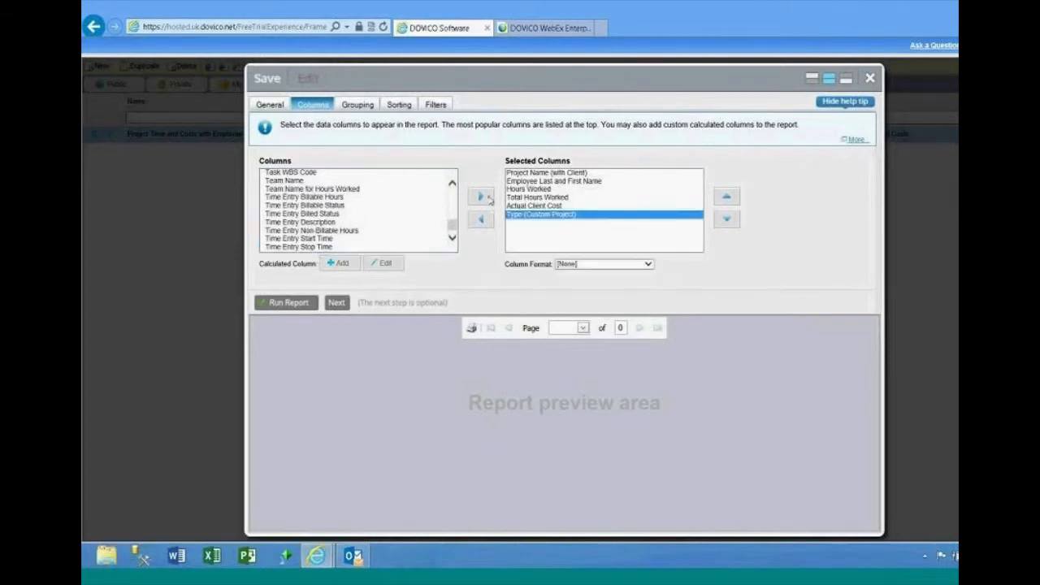
pyautogui.click(725, 197)
pyautogui.click(725, 198)
pyautogui.click(726, 197)
pyautogui.click(725, 198)
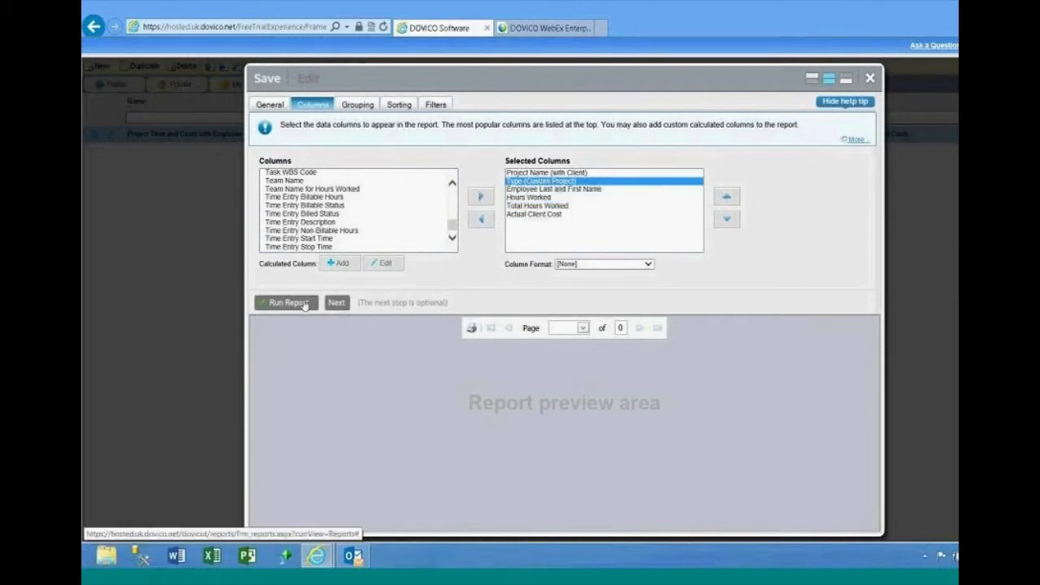
# Run the report with All selected for both the Project List and Employee List filters
pyautogui.click(304, 303)
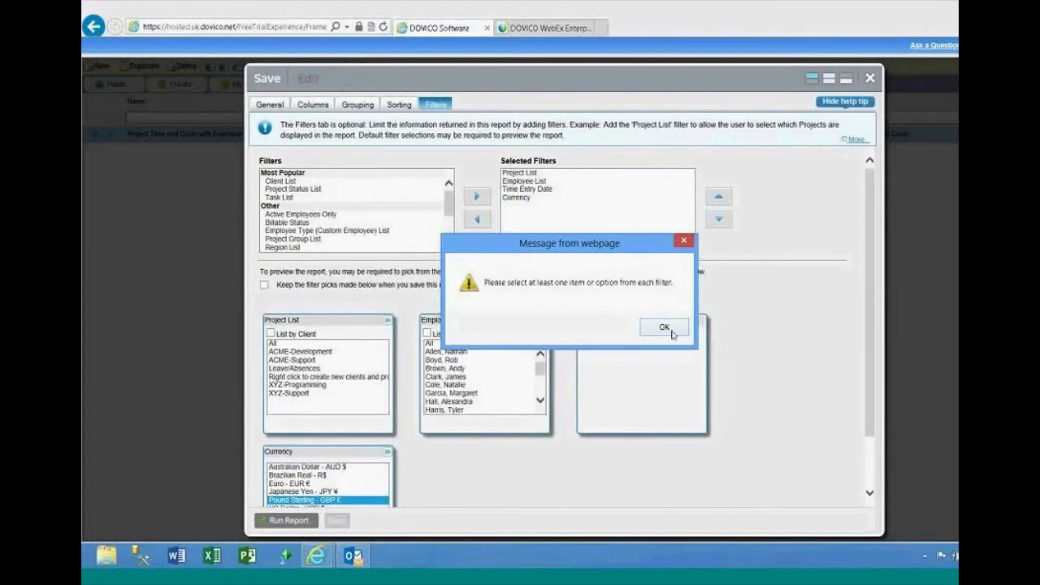
pyautogui.click(666, 328)
pyautogui.click(361, 343)
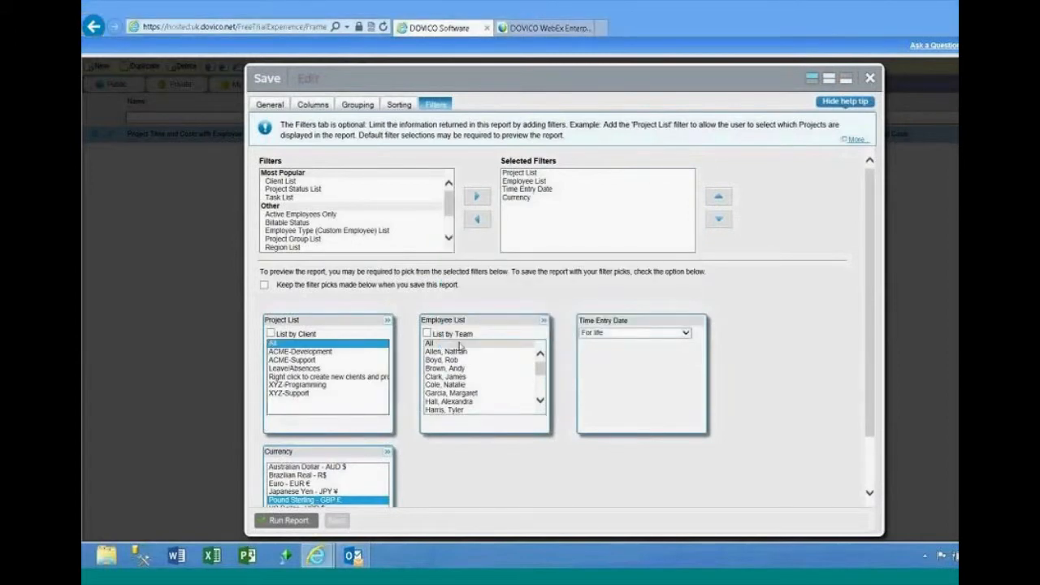
pyautogui.click(460, 345)
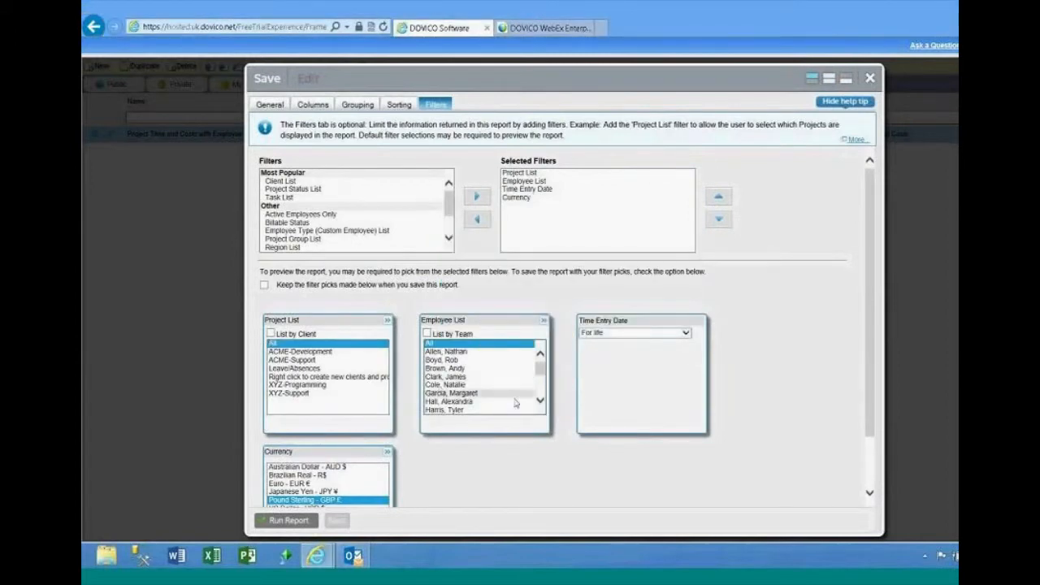
pyautogui.click(312, 520)
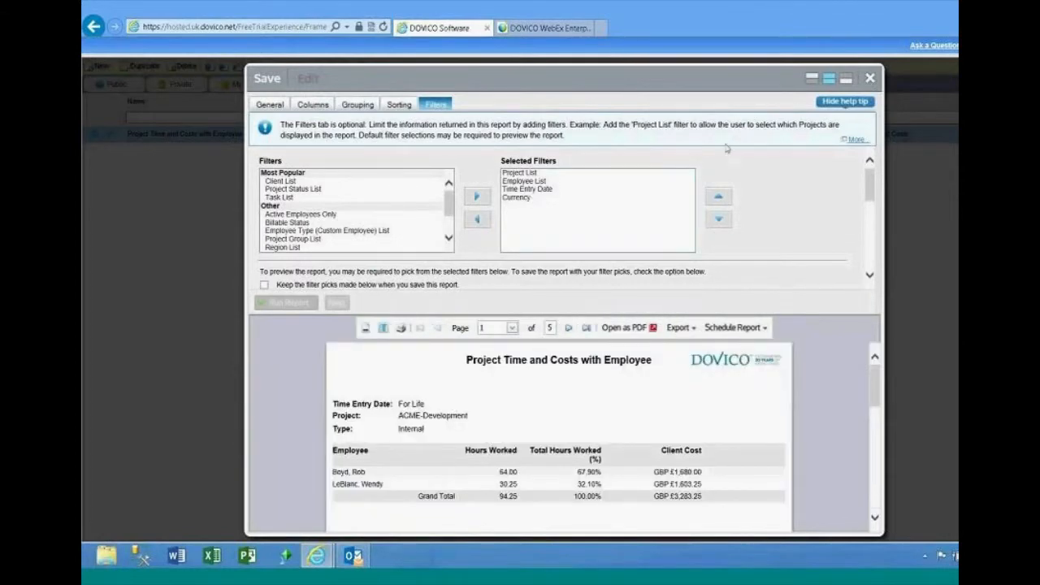
# Enlarge the report preview and page through to the last page to examine the Type shown for each project
pyautogui.click(846, 79)
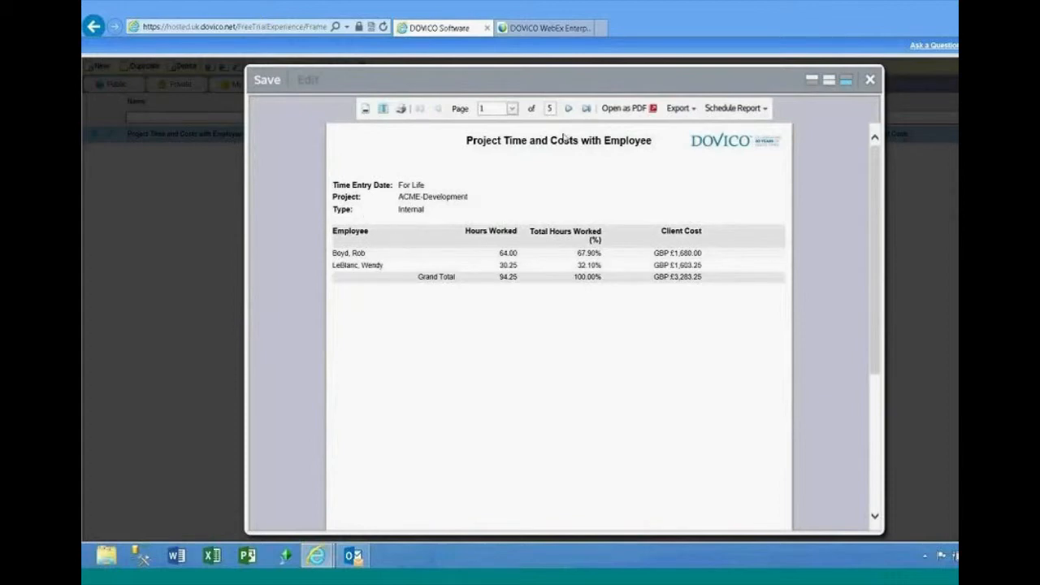
pyautogui.click(568, 109)
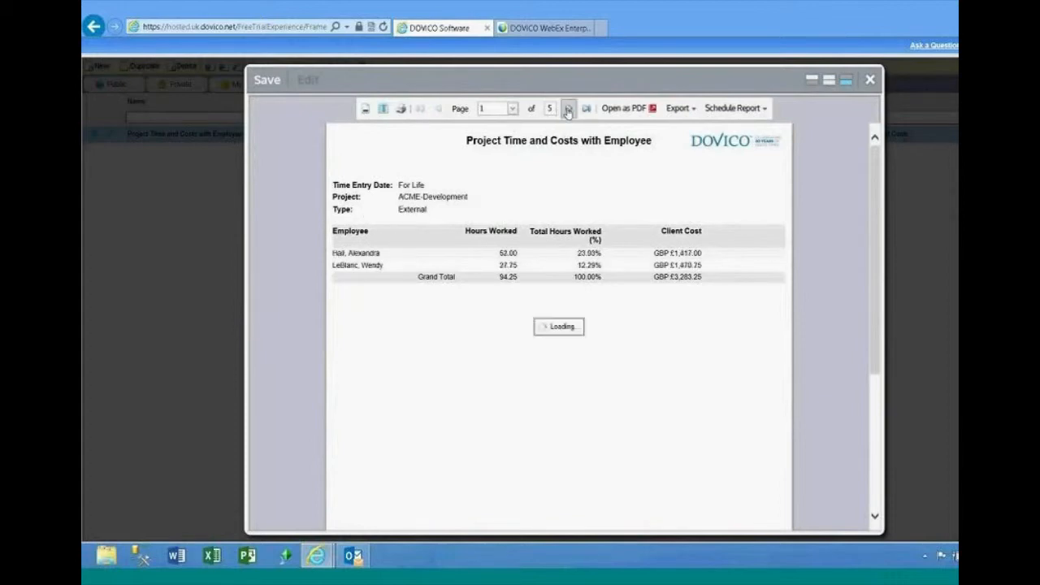
pyautogui.click(568, 109)
pyautogui.click(568, 108)
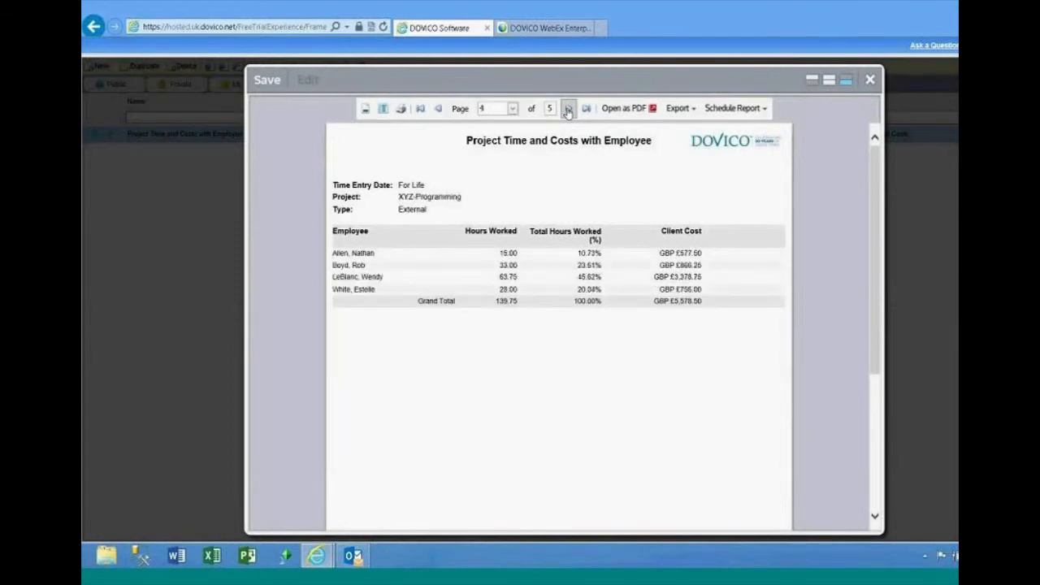
pyautogui.click(568, 108)
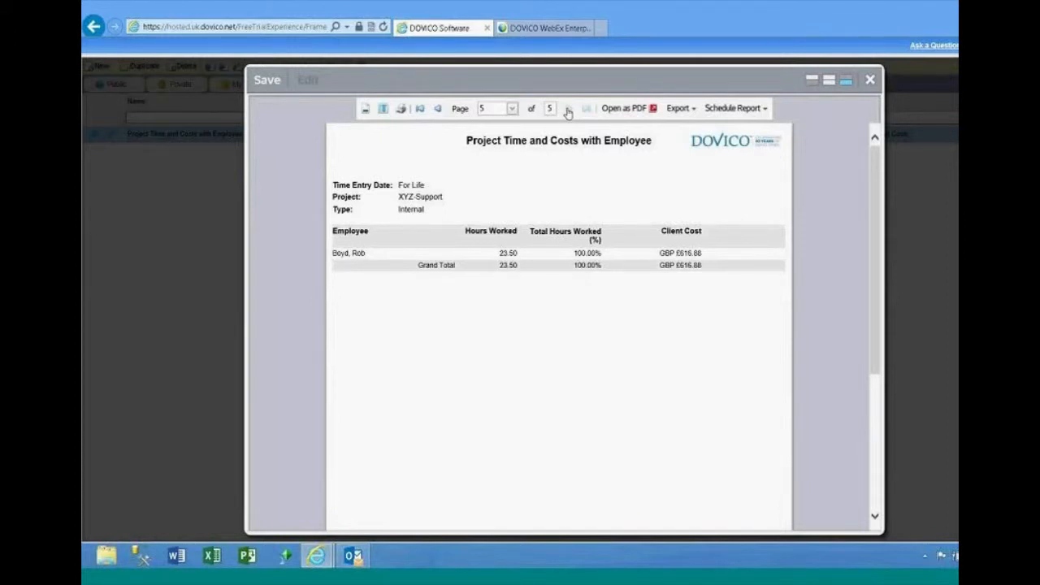
# Save the report with its new Type column and close the report builder
pyautogui.click(869, 82)
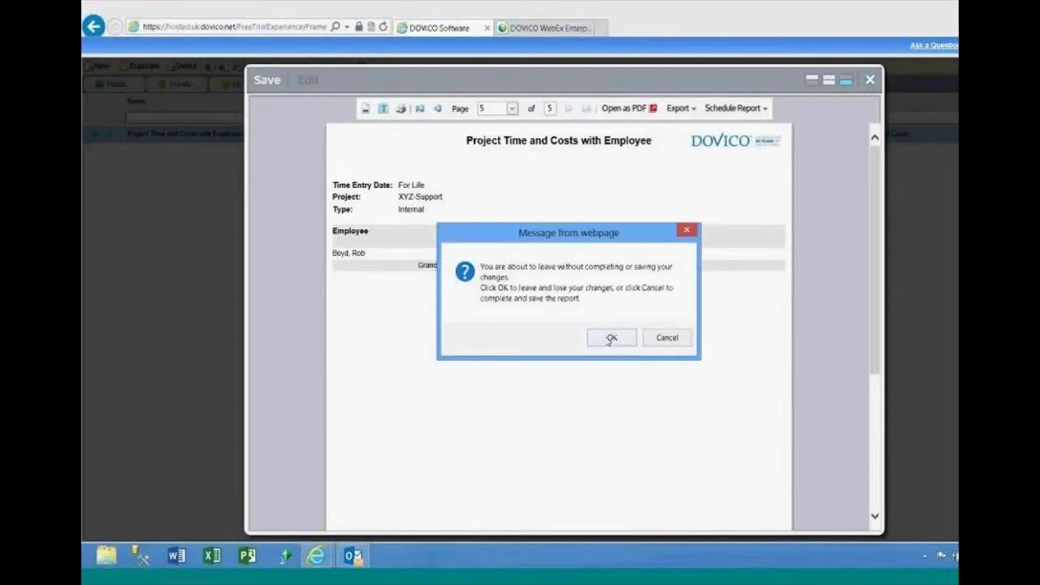
pyautogui.click(663, 339)
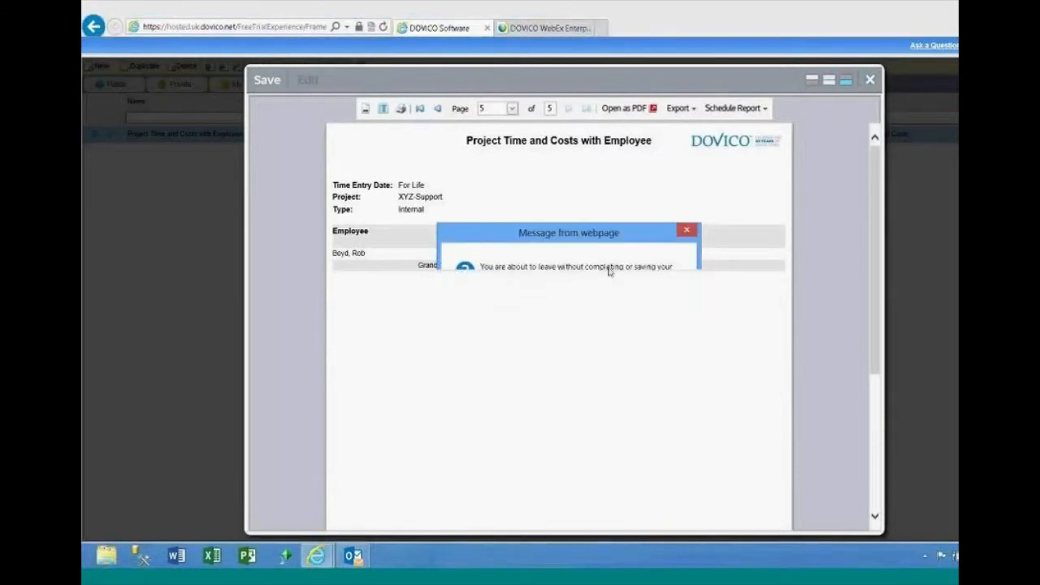
pyautogui.click(267, 82)
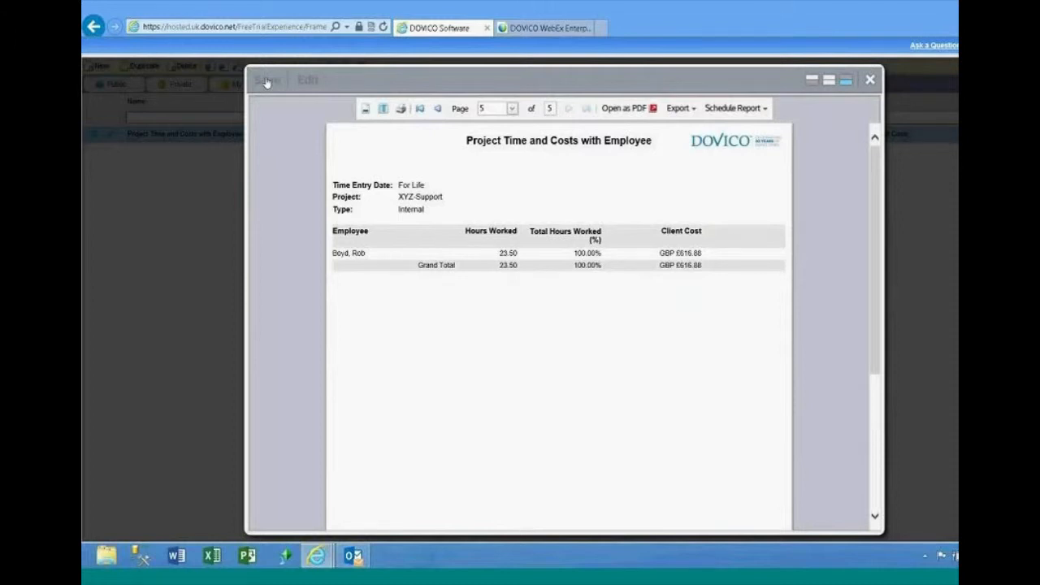
pyautogui.click(869, 79)
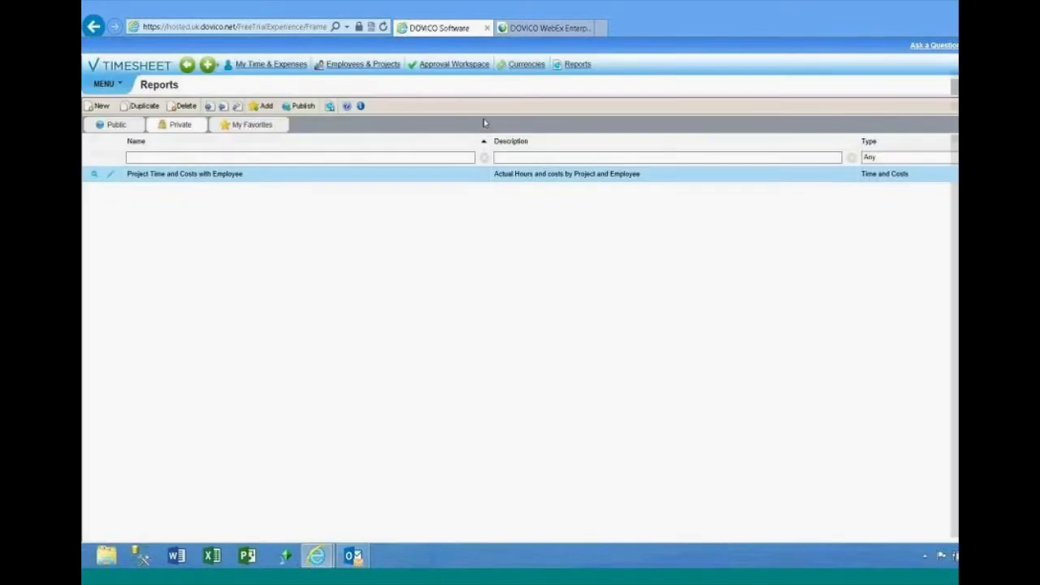
# Reopen the private report for editing and start a calculated column named "Time x 2"
pyautogui.click(113, 178)
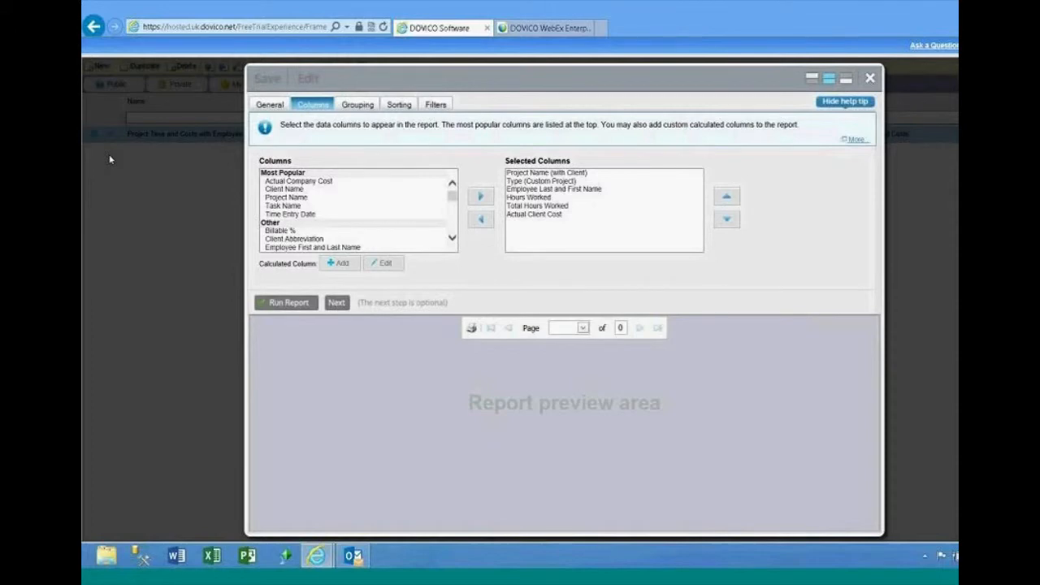
pyautogui.click(340, 264)
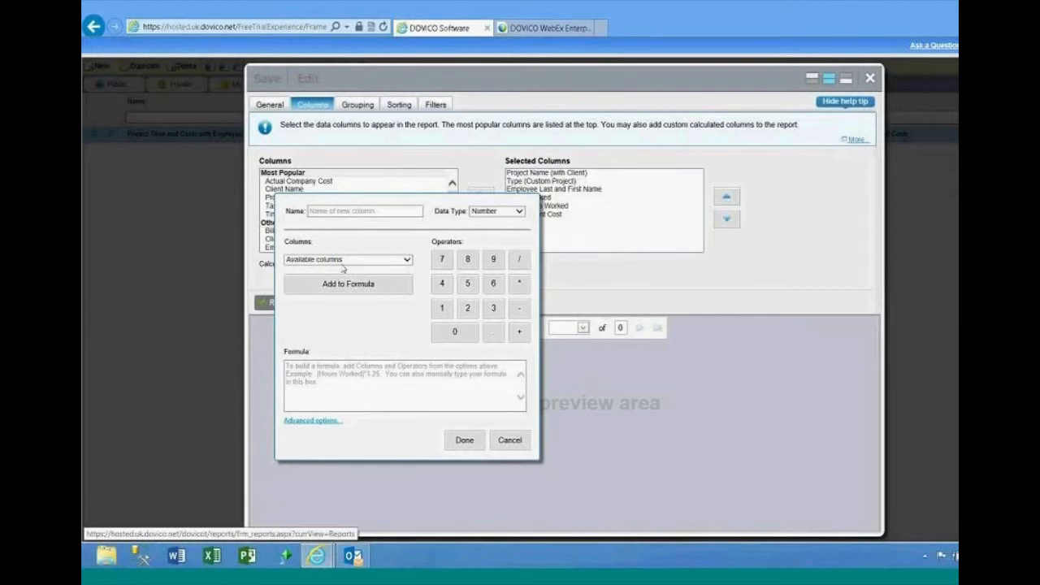
pyautogui.click(354, 212)
pyautogui.write('Time x 2')
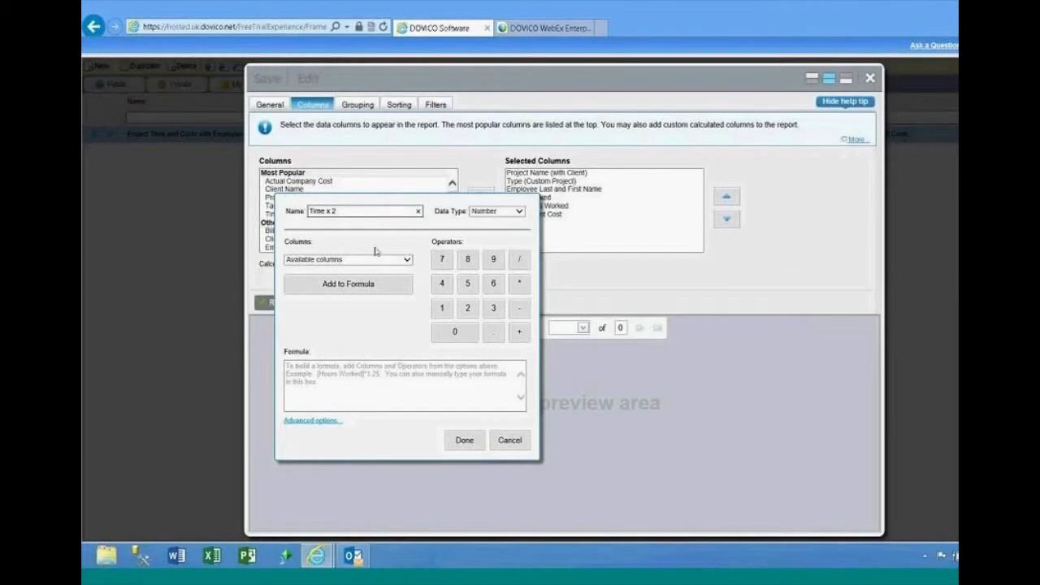
# Build the calculated column's formula as [Hours Worked] * 2 and add the column to the report
pyautogui.click(407, 260)
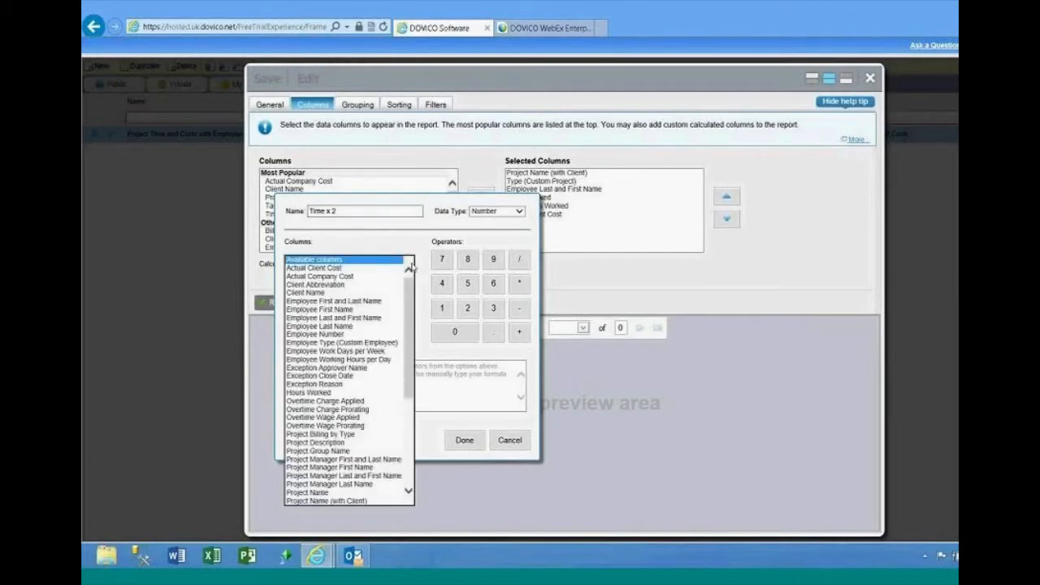
pyautogui.moveTo(410, 293); pyautogui.dragTo(409, 299)
pyautogui.click(336, 392)
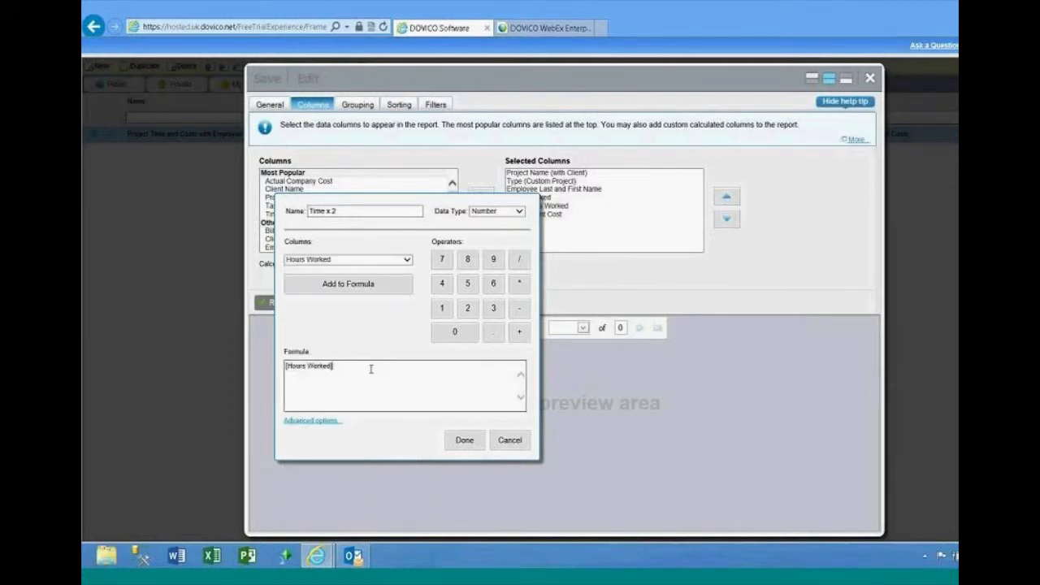
pyautogui.click(522, 284)
pyautogui.click(469, 308)
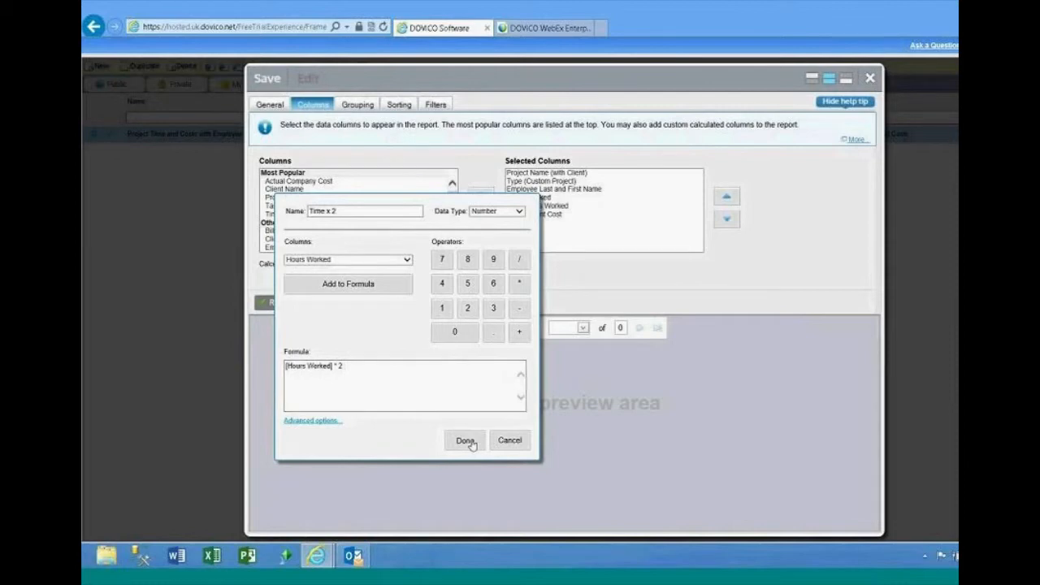
pyautogui.click(465, 440)
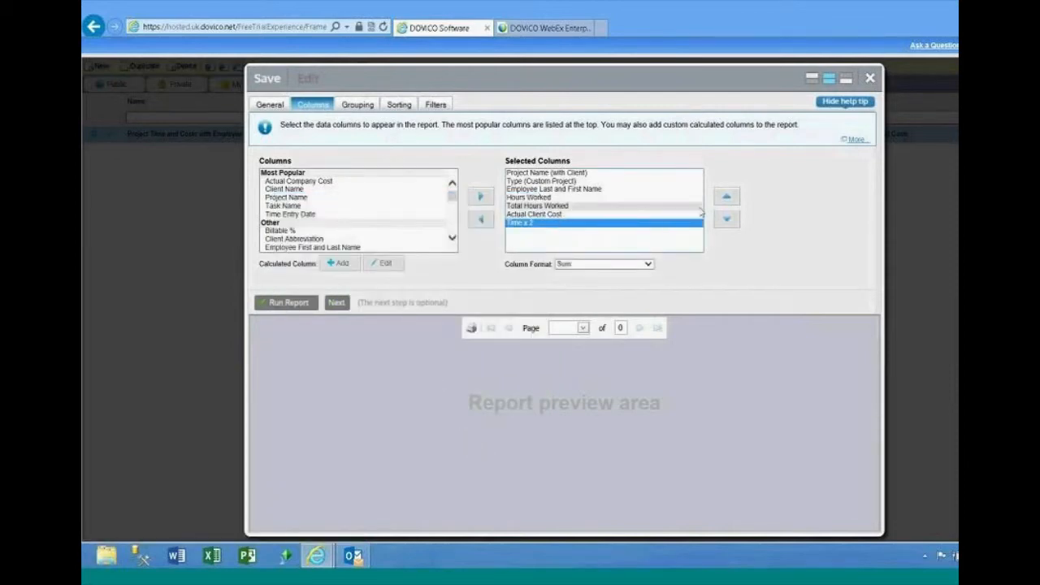
# Place the Time x 2 column directly above Actual Client Cost and preview the report full size for all projects and employees
pyautogui.click(727, 195)
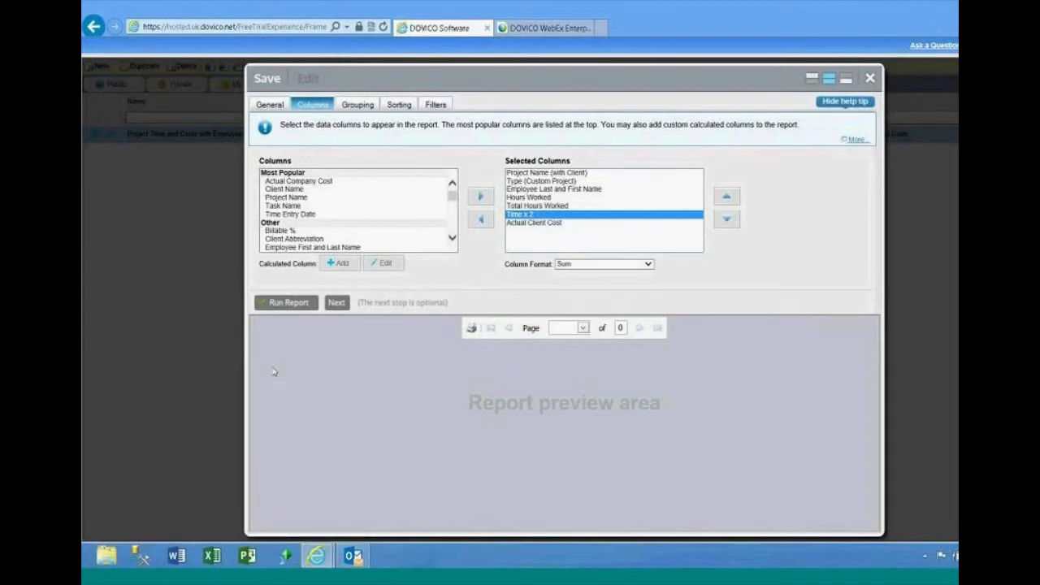
pyautogui.click(280, 304)
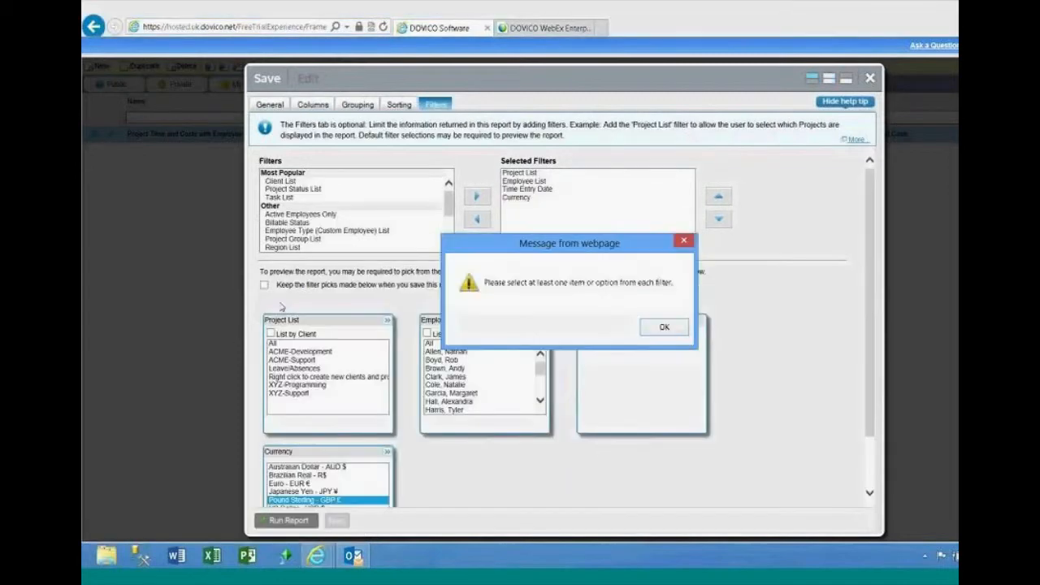
pyautogui.click(670, 328)
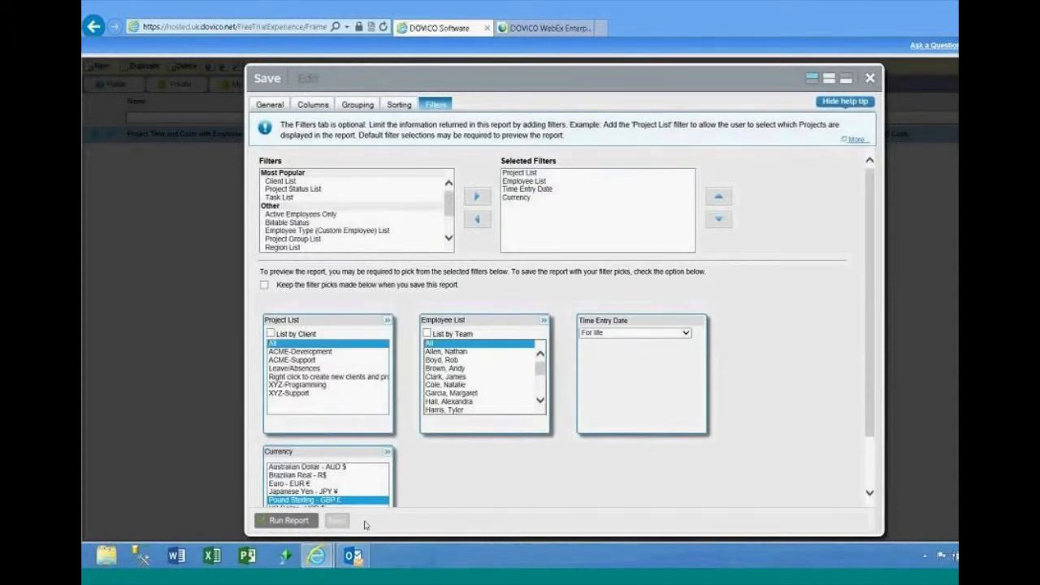
pyautogui.click(292, 521)
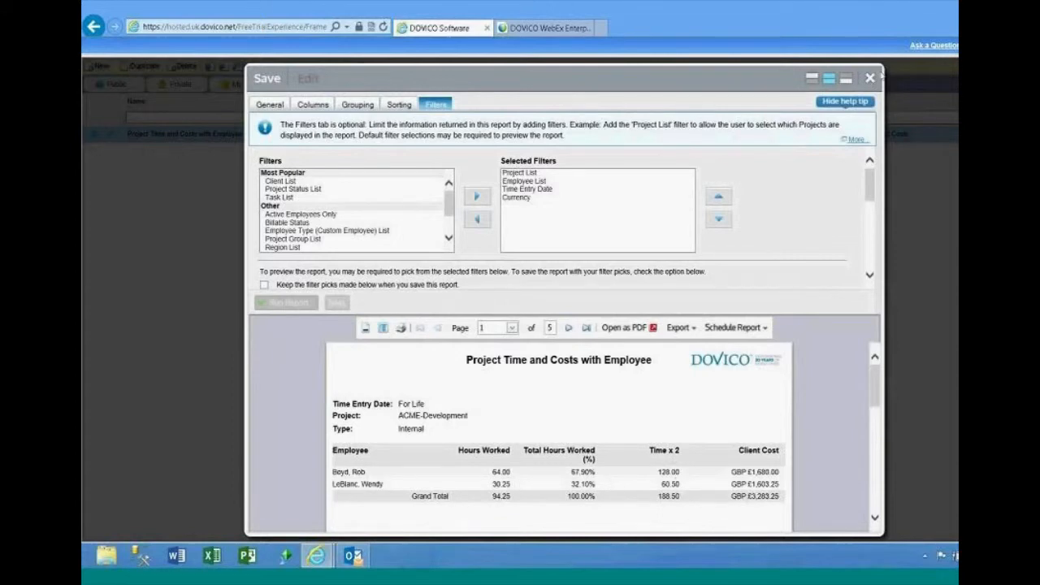
pyautogui.click(846, 78)
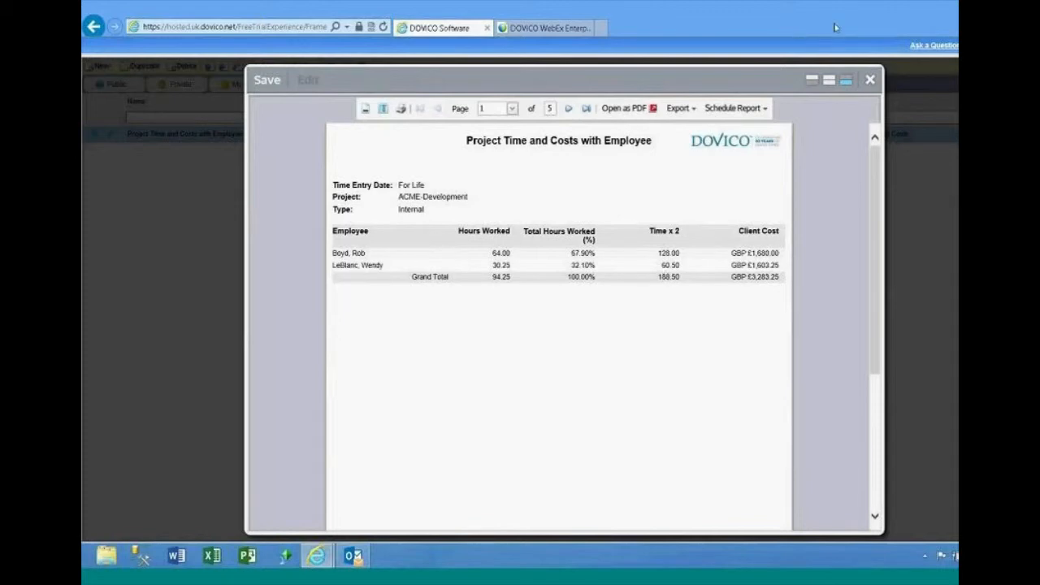
# Save the report with the Time x 2 column and return to the private reports list
pyautogui.click(870, 79)
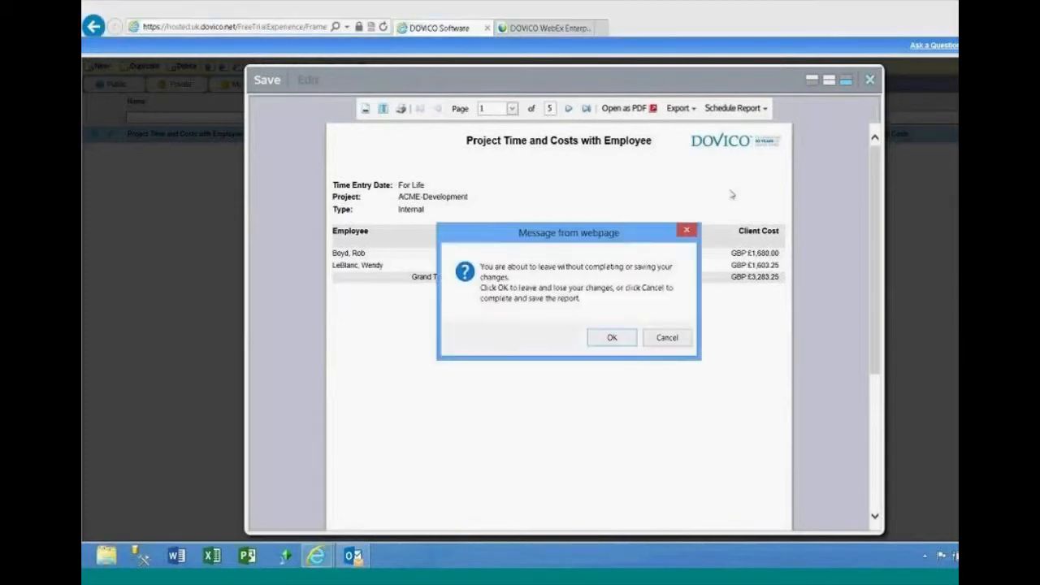
pyautogui.click(666, 337)
pyautogui.click(262, 83)
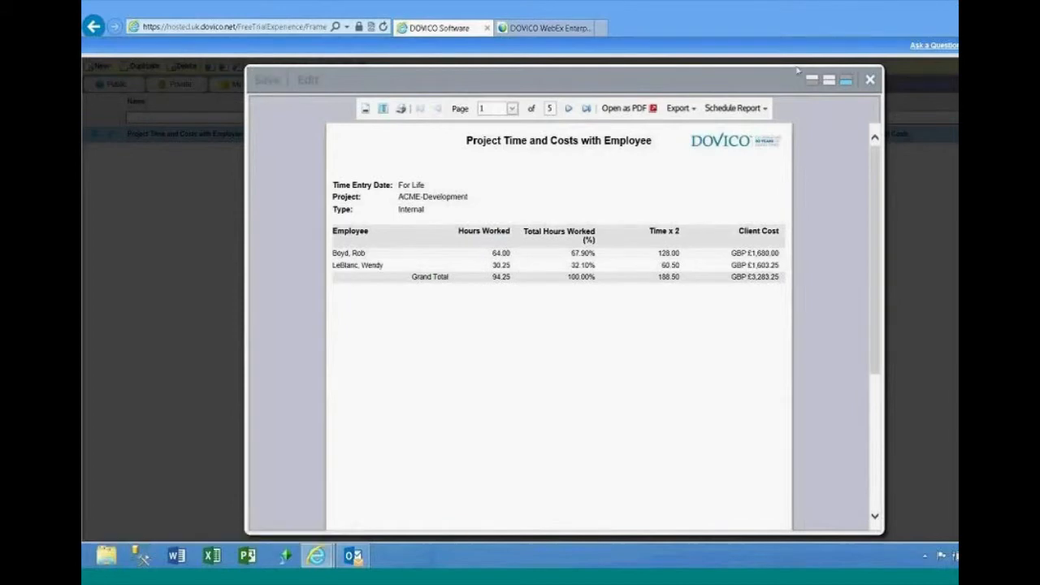
pyautogui.click(869, 79)
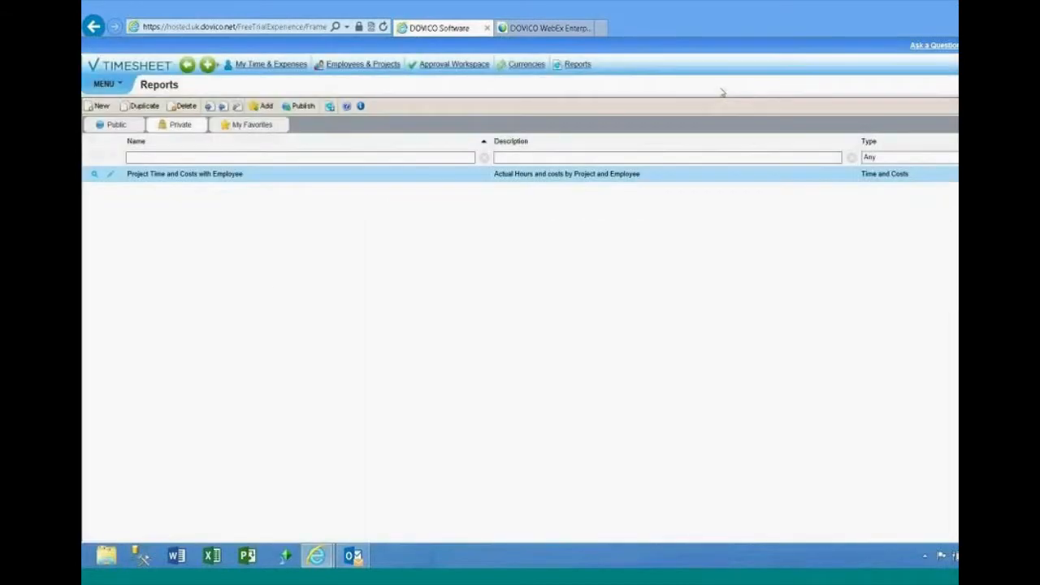
# Reopen the report for editing and examine the formulas of the Time x 2 and Total Hours Worked calculated columns
pyautogui.click(110, 174)
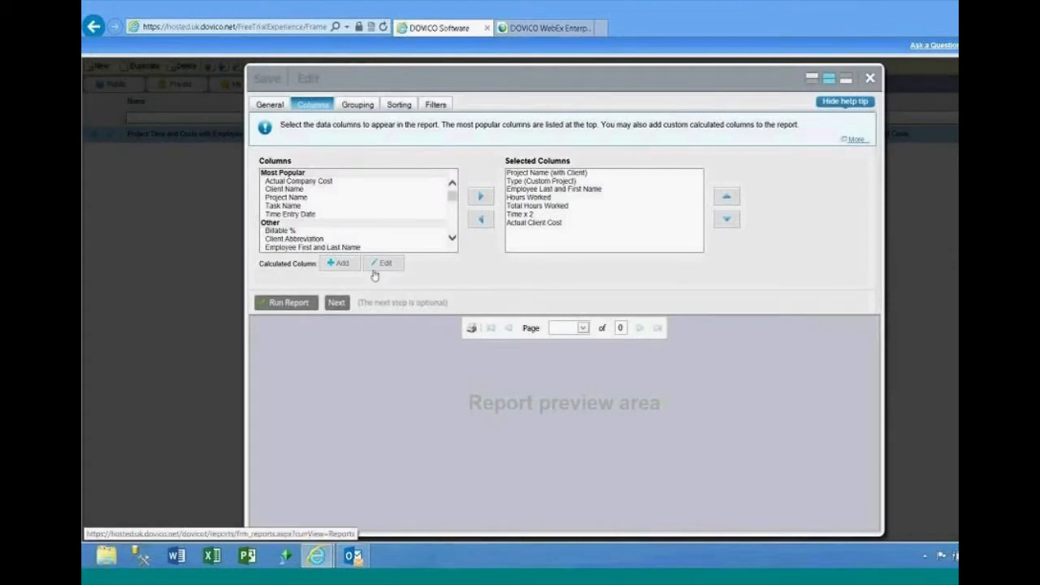
pyautogui.click(378, 263)
pyautogui.click(389, 295)
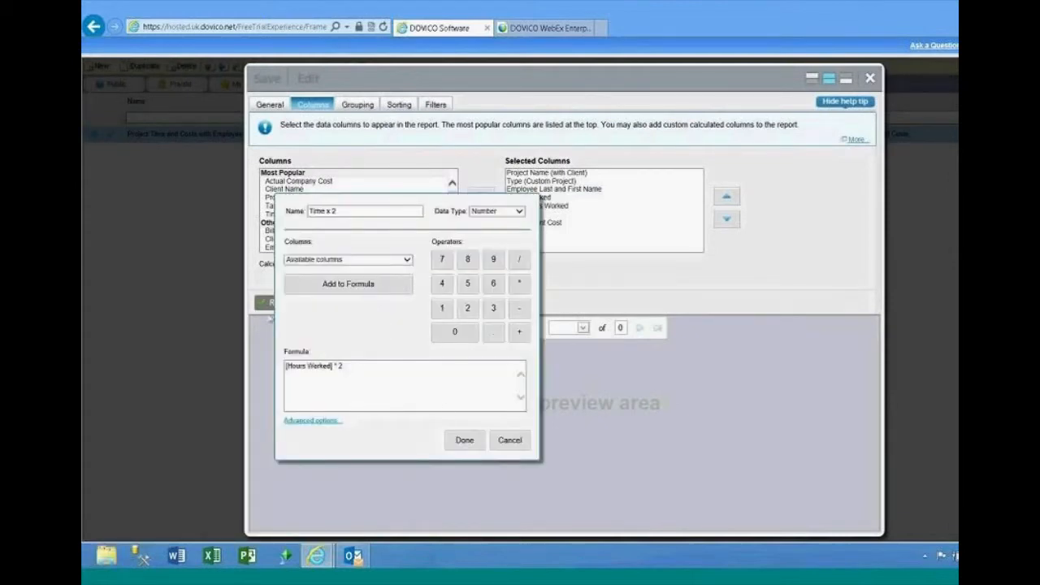
pyautogui.click(510, 444)
pyautogui.click(390, 269)
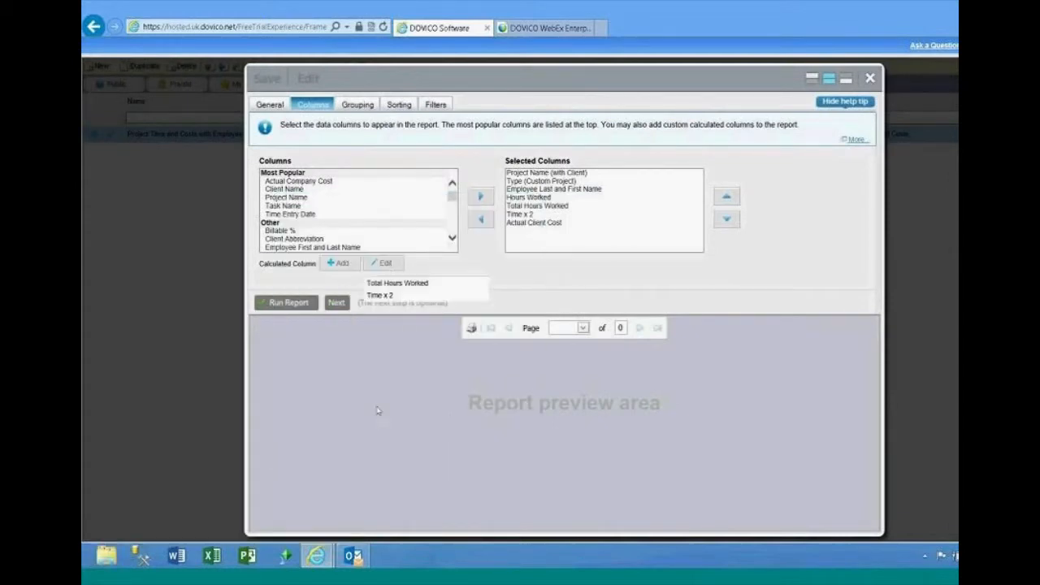
pyautogui.click(393, 284)
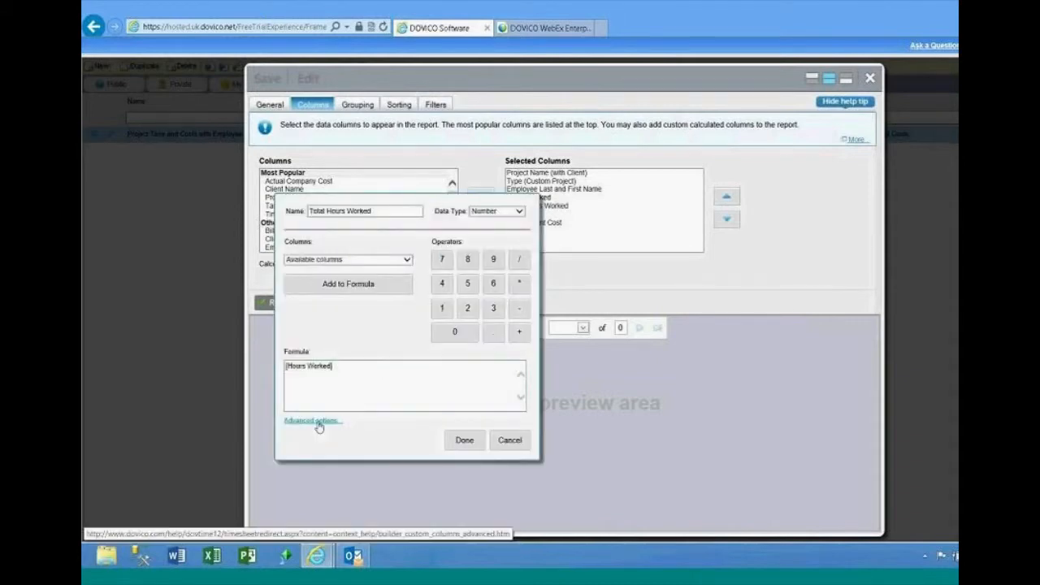
# Open the advanced options help for calculated columns and read its general rules, operators and functions
pyautogui.click(313, 420)
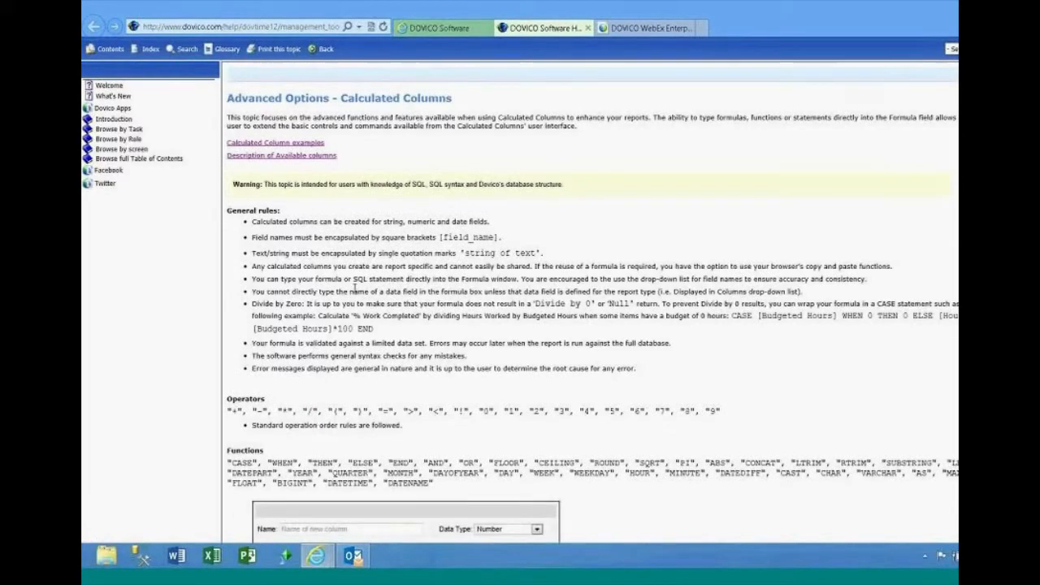
pyautogui.scroll(-1, 349, 252)
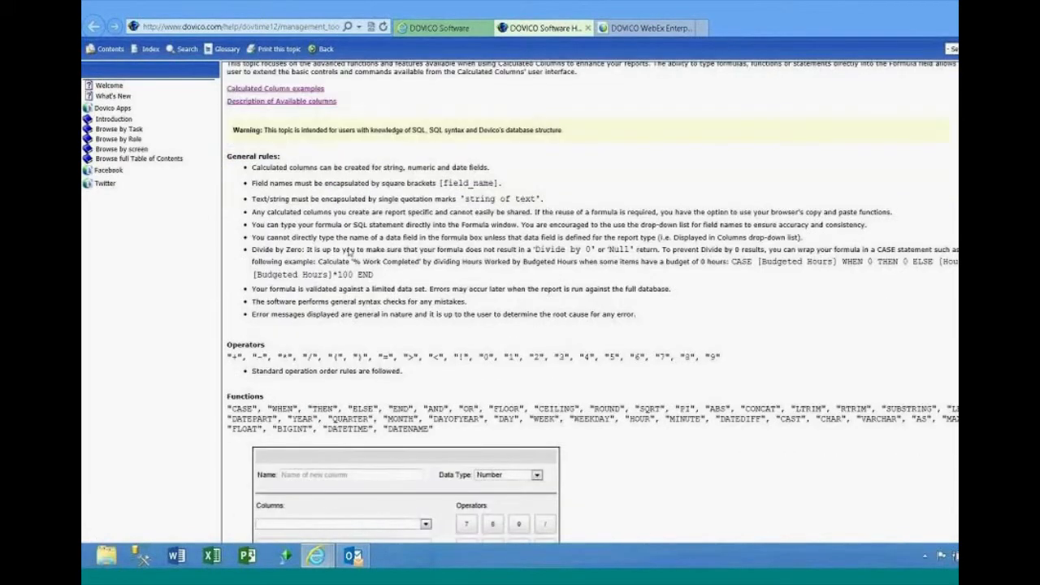
pyautogui.scroll(-5, 349, 251)
pyautogui.scroll(4, 349, 252)
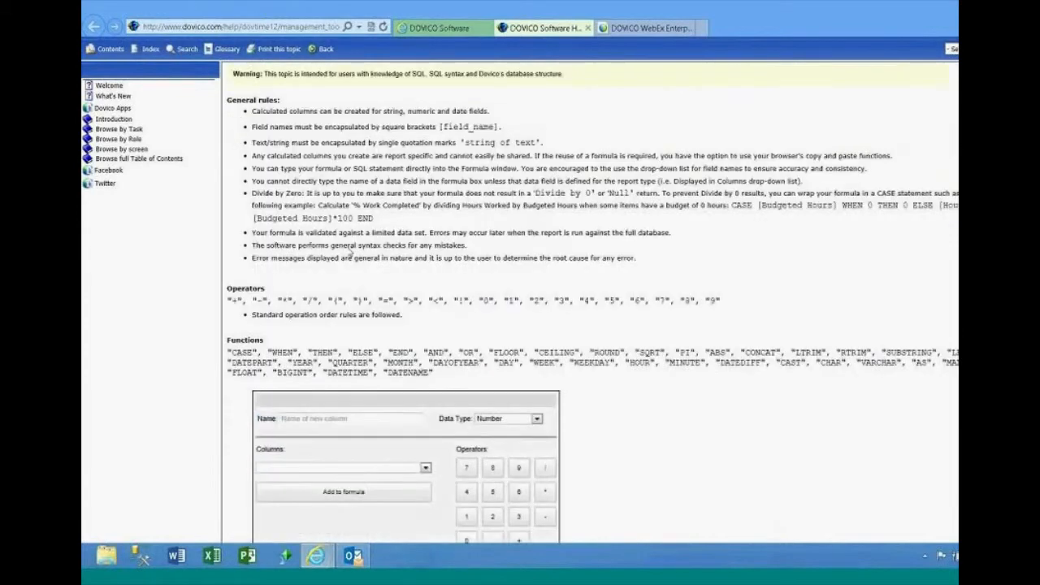
pyautogui.scroll(1, 349, 252)
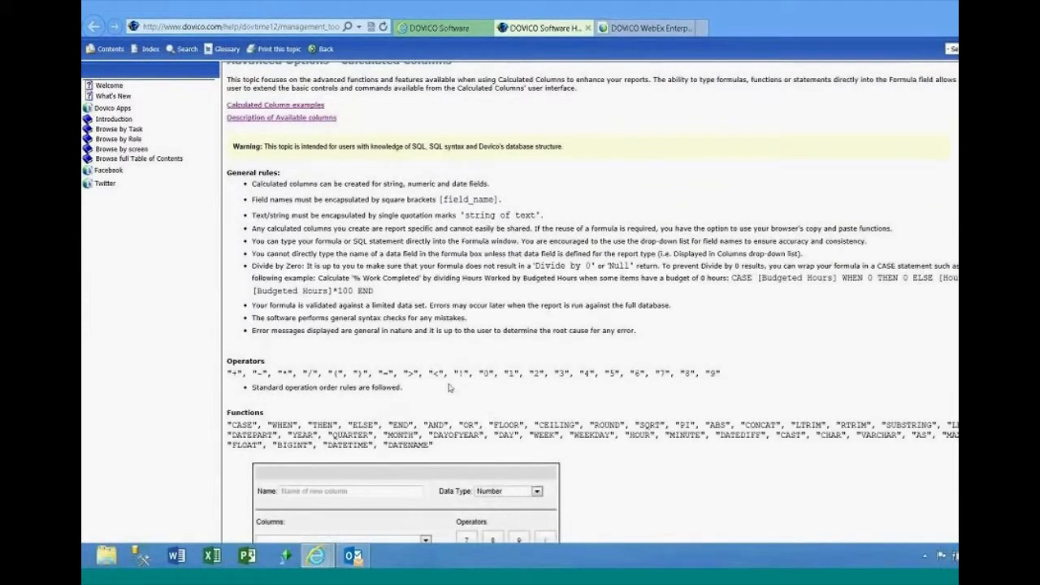
# Open the Calculated Column examples help topic and examine the sample formulas and report outputs from Example 1 through Example 8
pyautogui.click(304, 105)
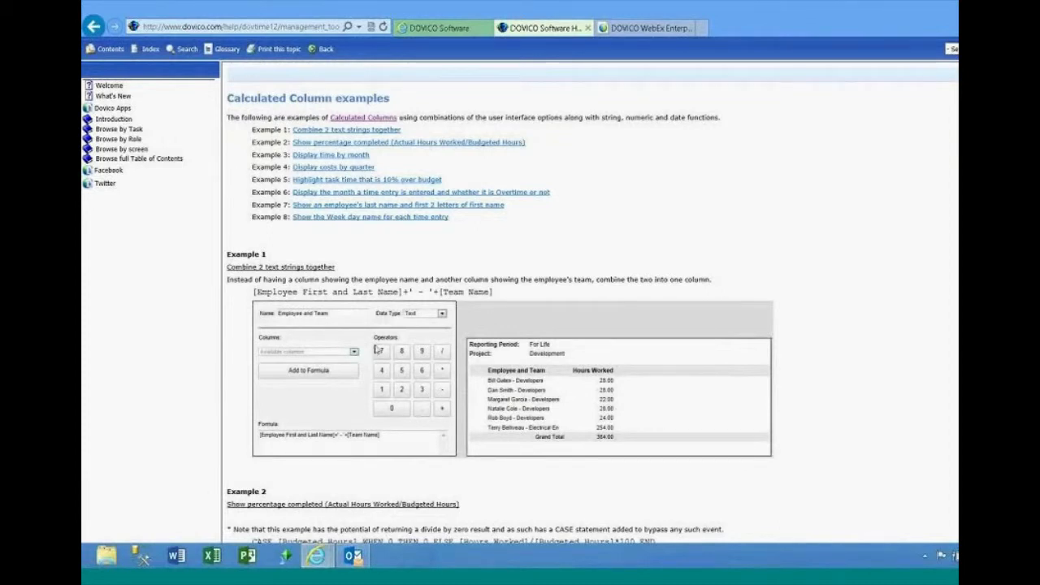
pyautogui.scroll(-5, 393, 387)
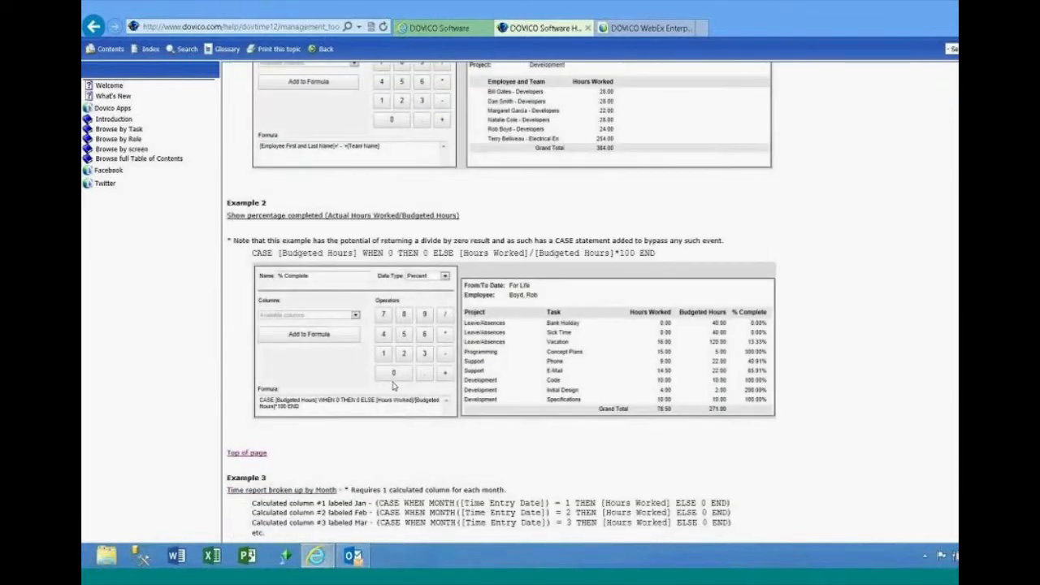
pyautogui.scroll(5, 398, 319)
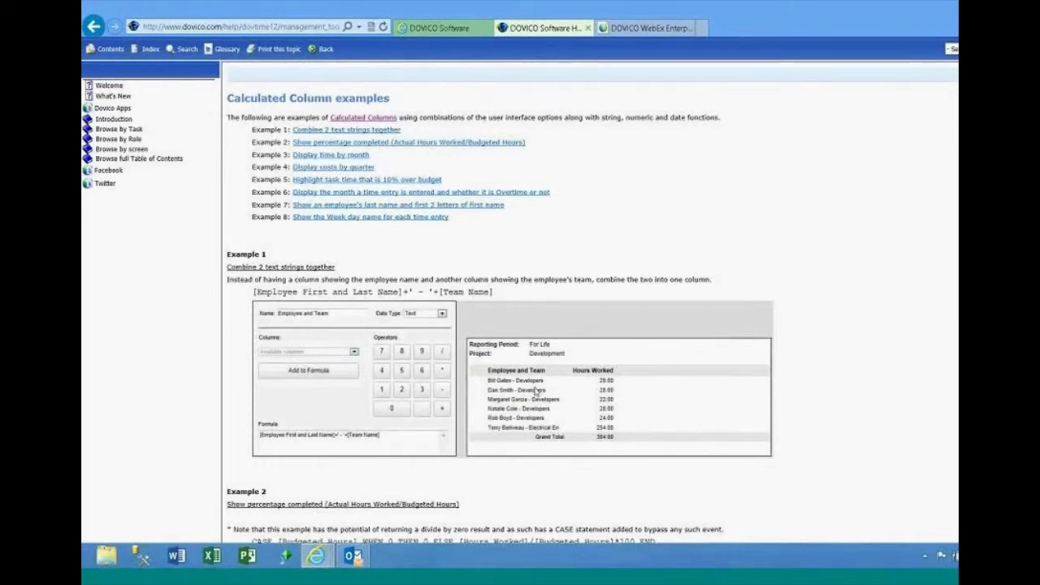
pyautogui.scroll(-5, 536, 392)
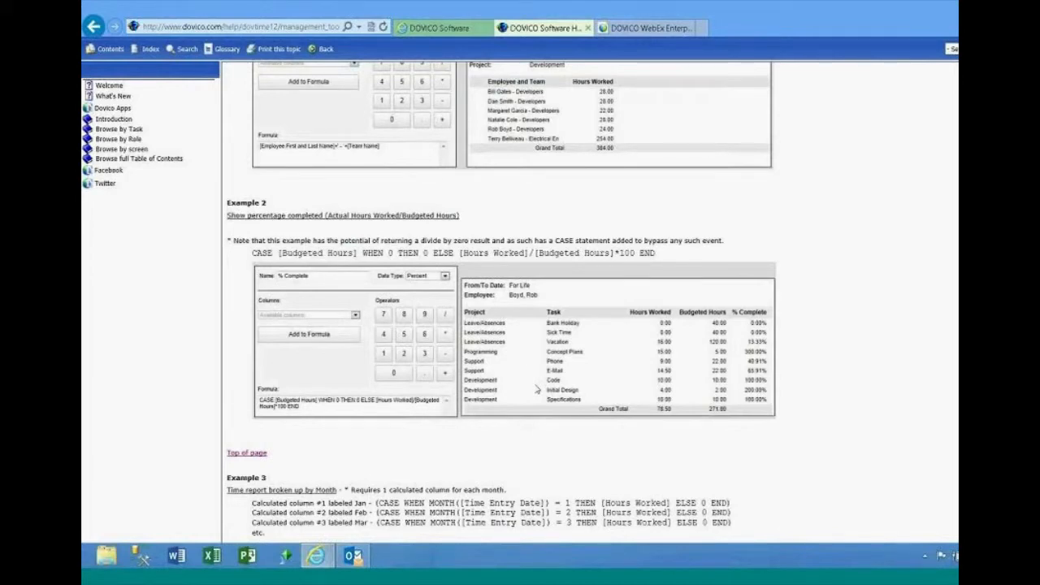
pyautogui.scroll(-3, 536, 390)
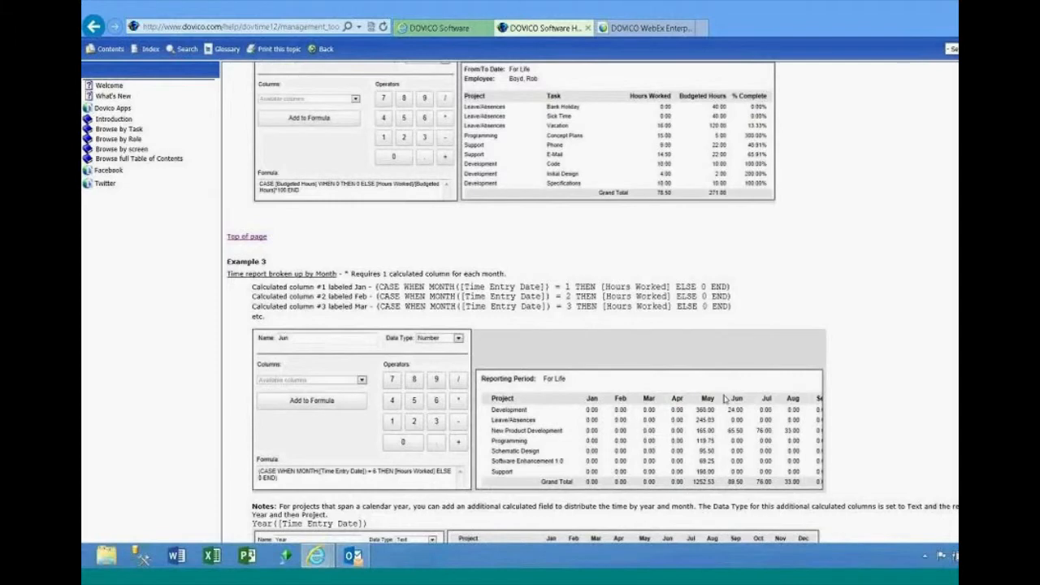
pyautogui.scroll(-10, 723, 398)
pyautogui.scroll(-15, 724, 397)
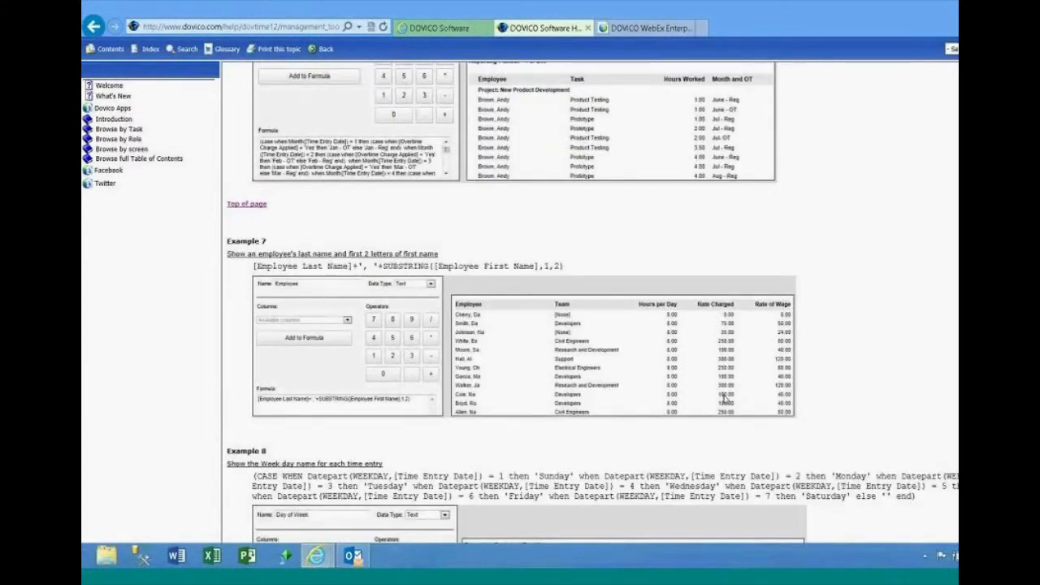
pyautogui.scroll(4, 724, 397)
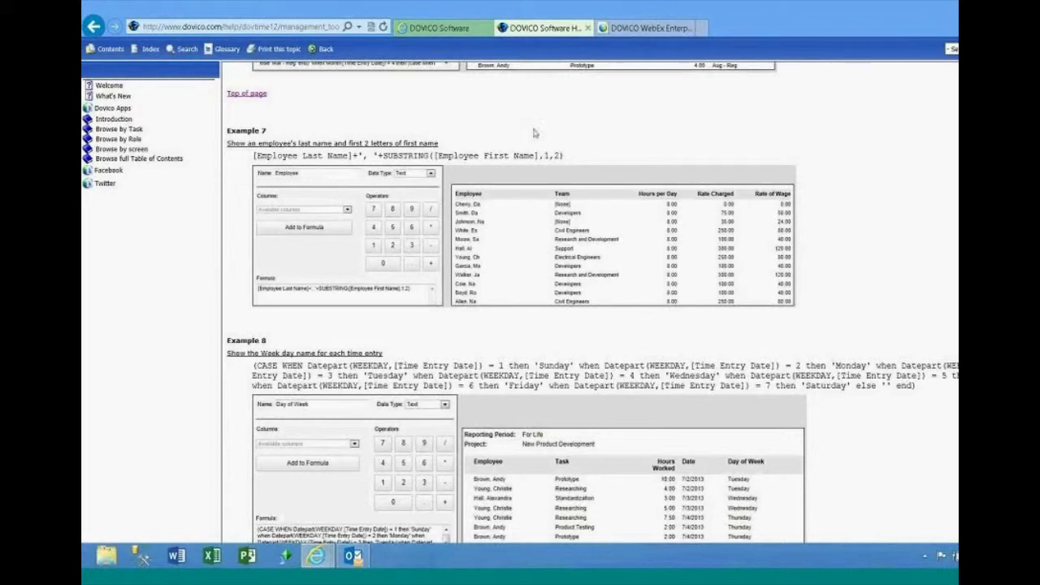
# Close the help topic and leave the Total Hours Worked column and report editors without making changes
pyautogui.click(587, 27)
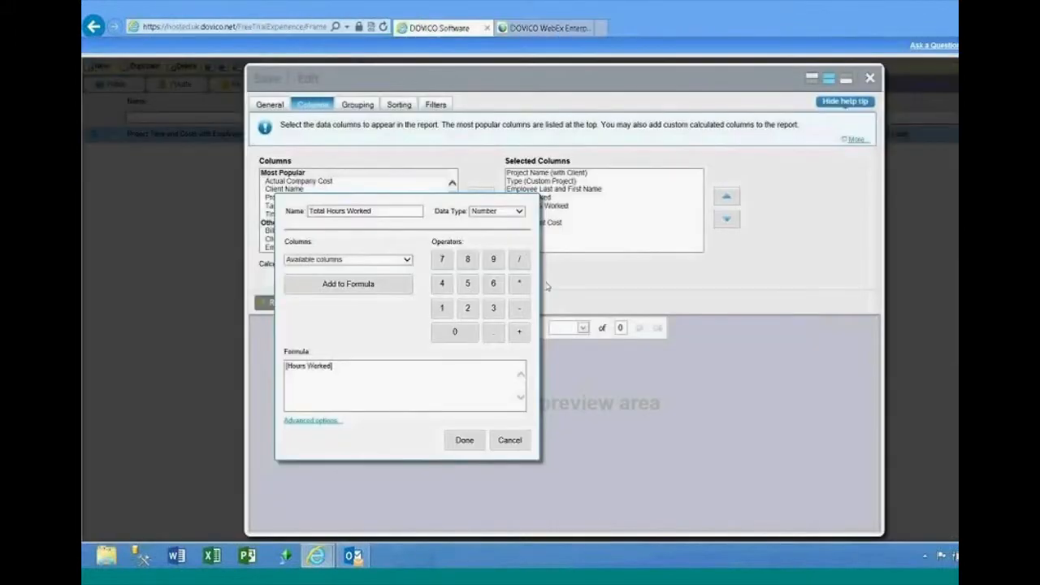
pyautogui.click(503, 441)
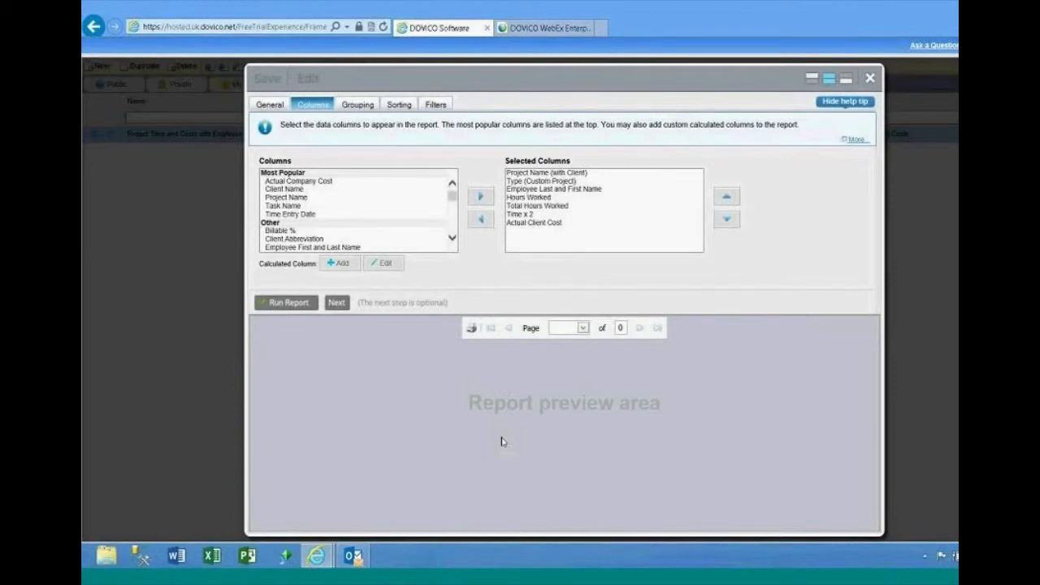
pyautogui.click(869, 79)
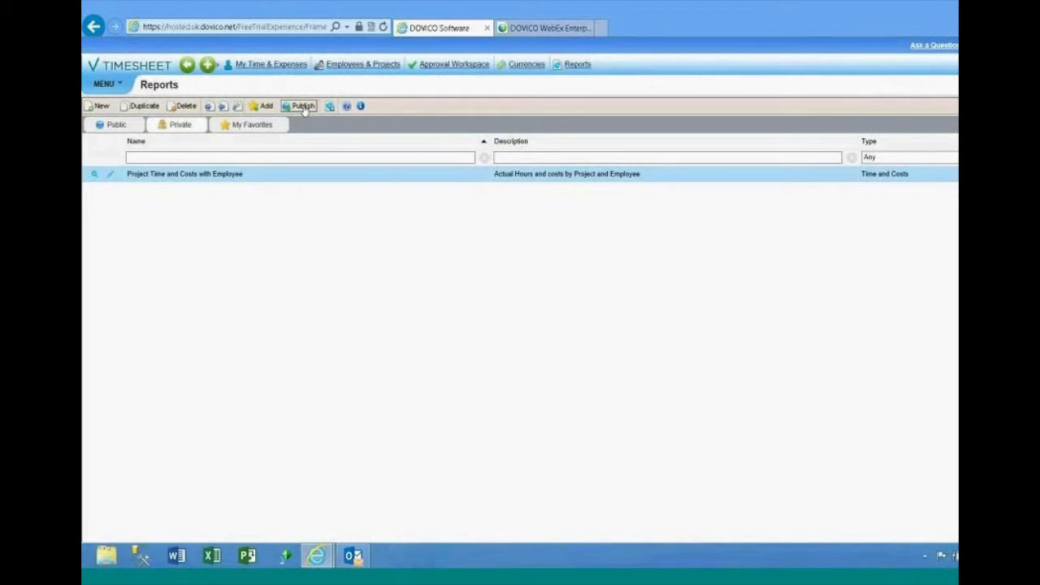
# Open Report Security and review the reports allowed for the Auditor, Administrator and Manager security groups
pyautogui.click(106, 85)
pyautogui.moveTo(290, 146)
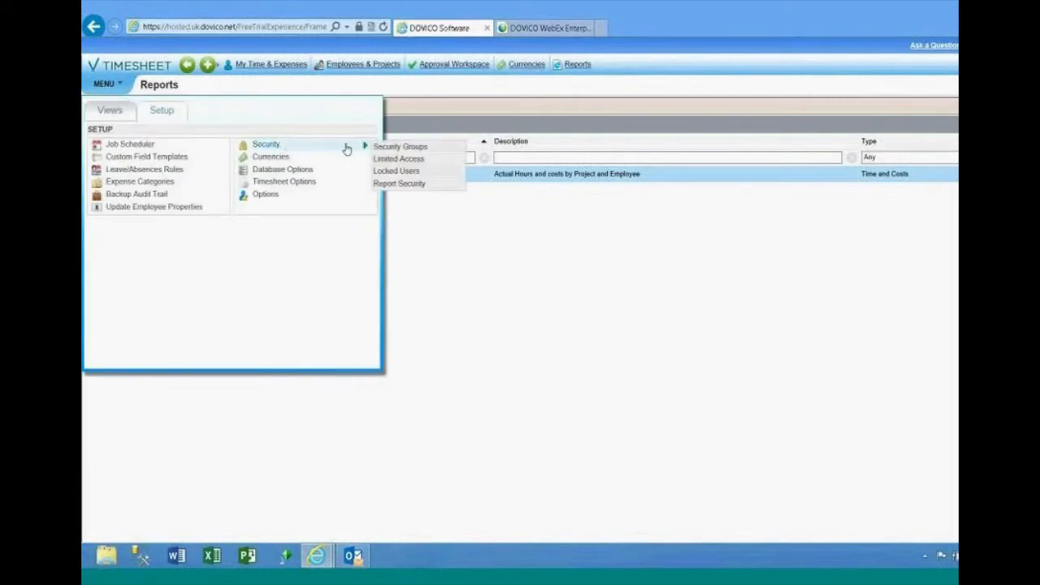
pyautogui.click(390, 187)
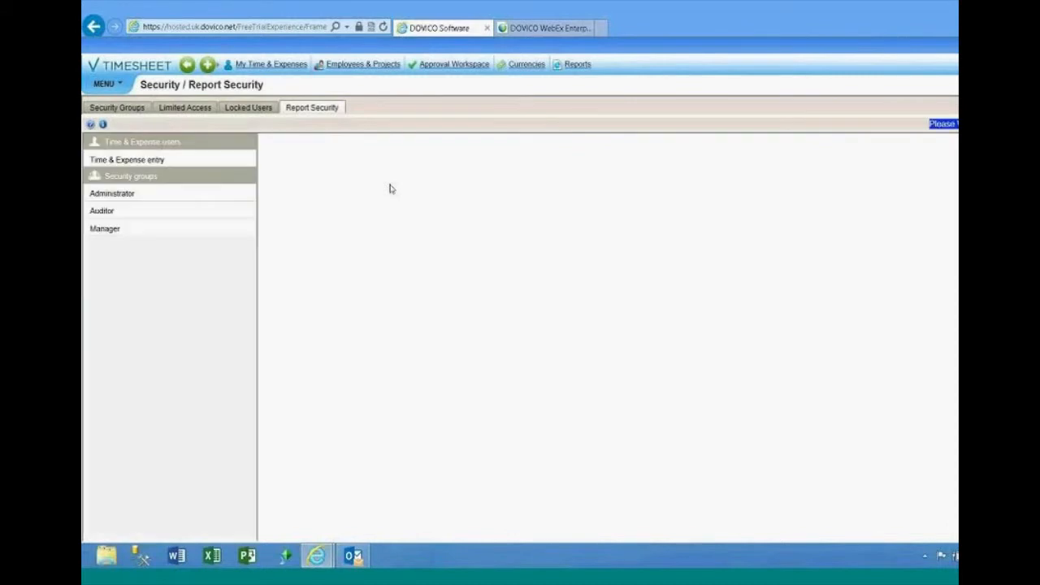
pyautogui.click(142, 211)
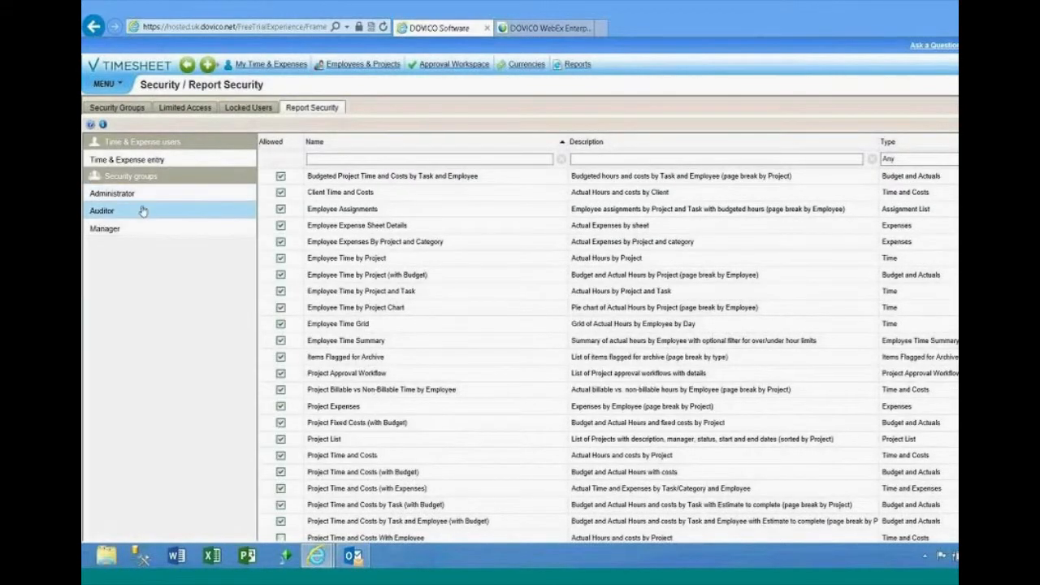
pyautogui.click(149, 194)
pyautogui.click(150, 212)
pyautogui.click(152, 230)
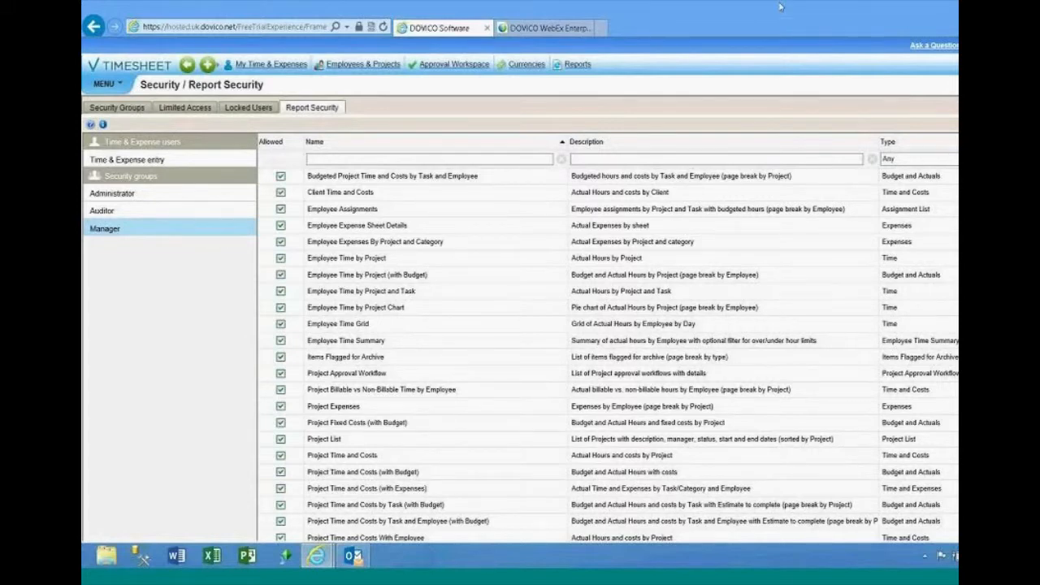
# Inspect the Administrator security group's permissions for Reports, Reports (Legacy), Reports - Publish and Reports Security (Legacy), closing the group without changes
pyautogui.click(104, 84)
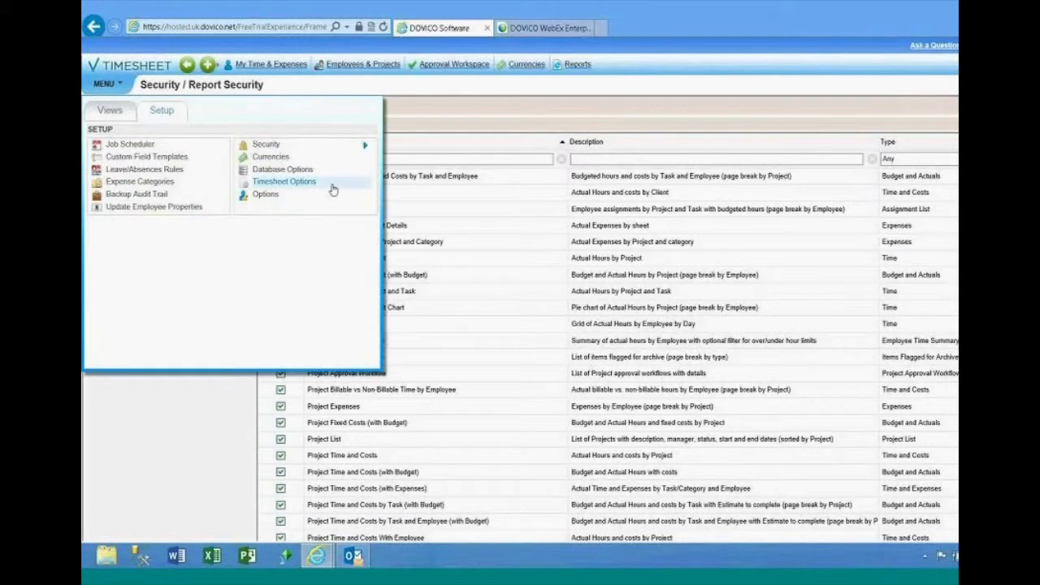
pyautogui.moveTo(331, 146)
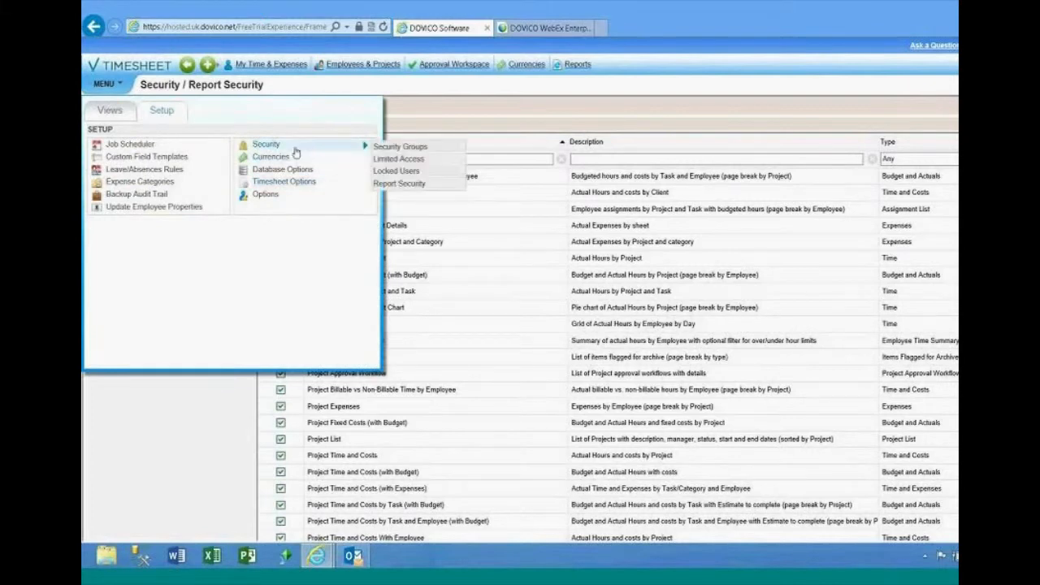
pyautogui.click(408, 149)
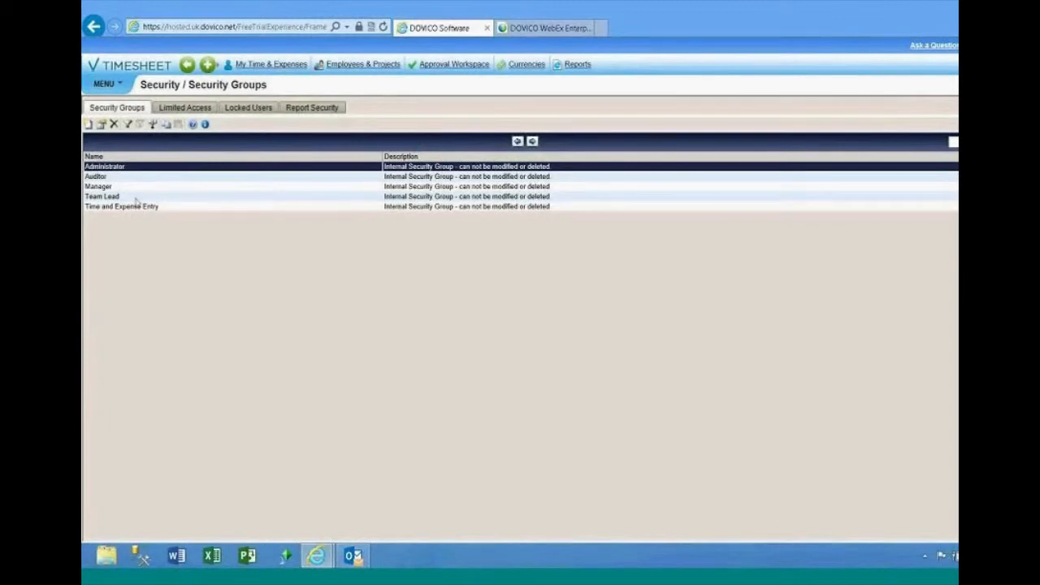
pyautogui.doubleClick(141, 168)
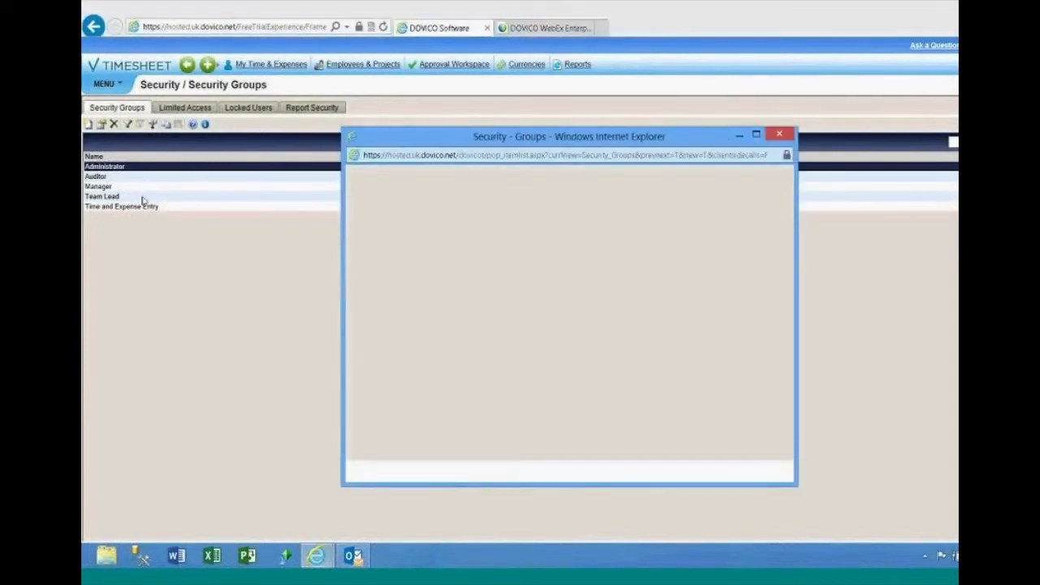
pyautogui.moveTo(474, 289); pyautogui.dragTo(474, 345)
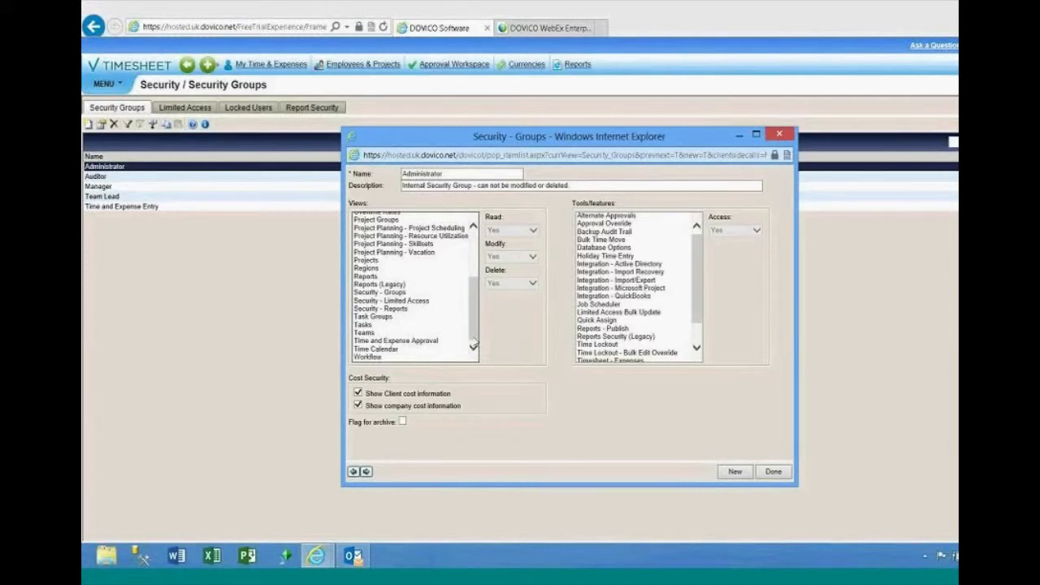
pyautogui.click(415, 286)
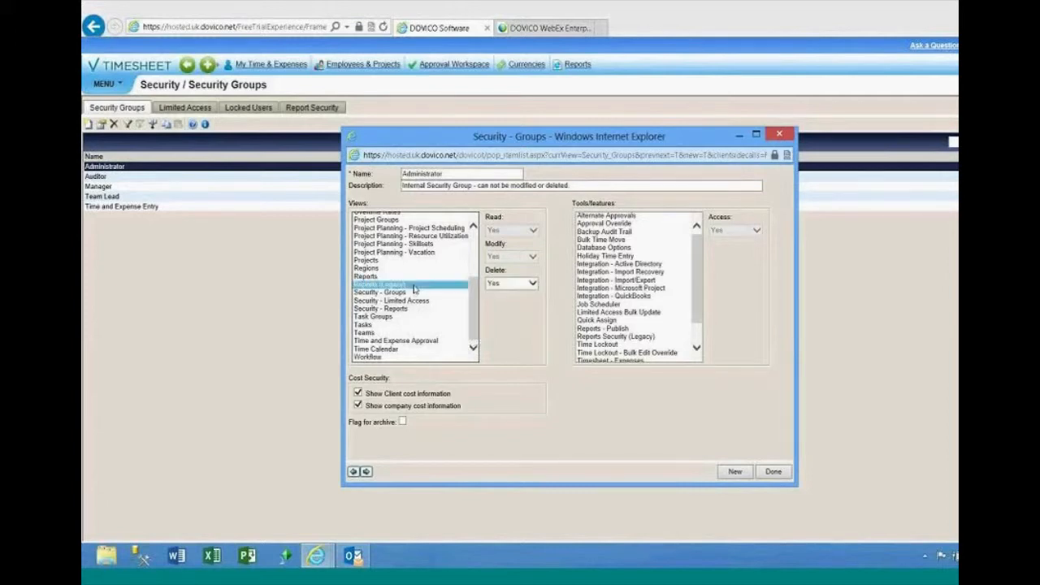
pyautogui.click(413, 277)
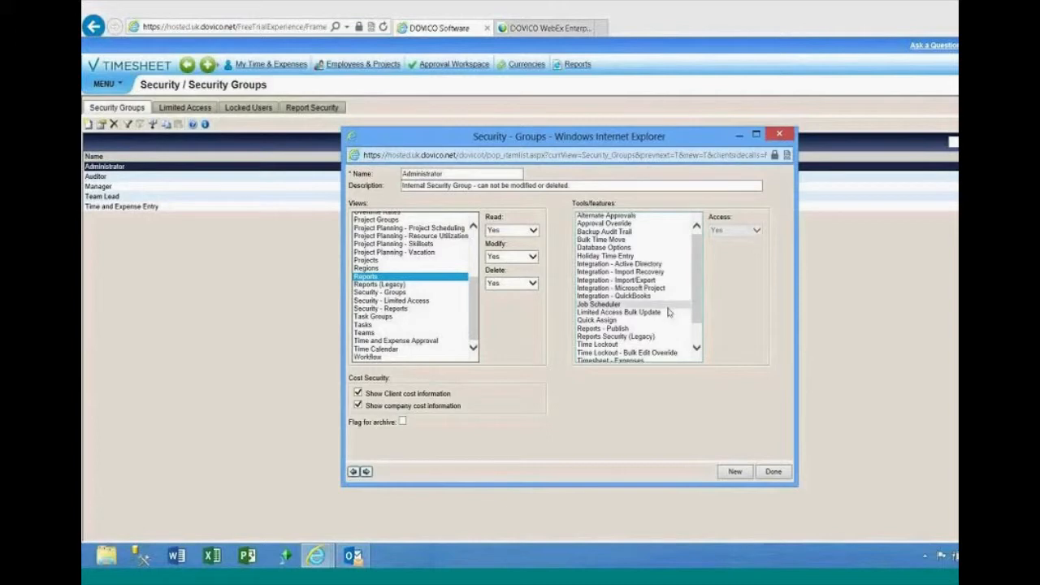
pyautogui.click(653, 329)
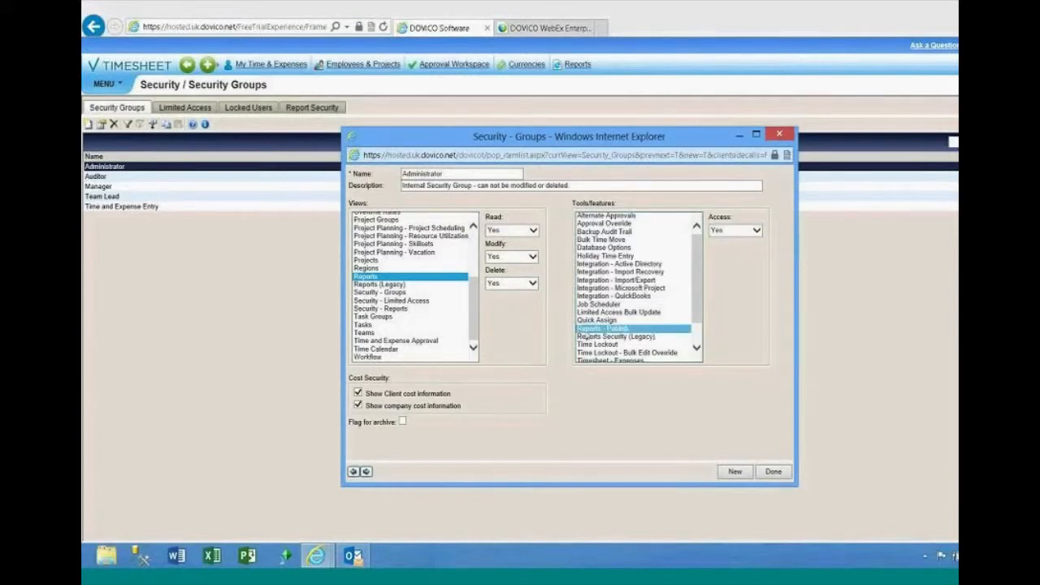
pyautogui.click(651, 337)
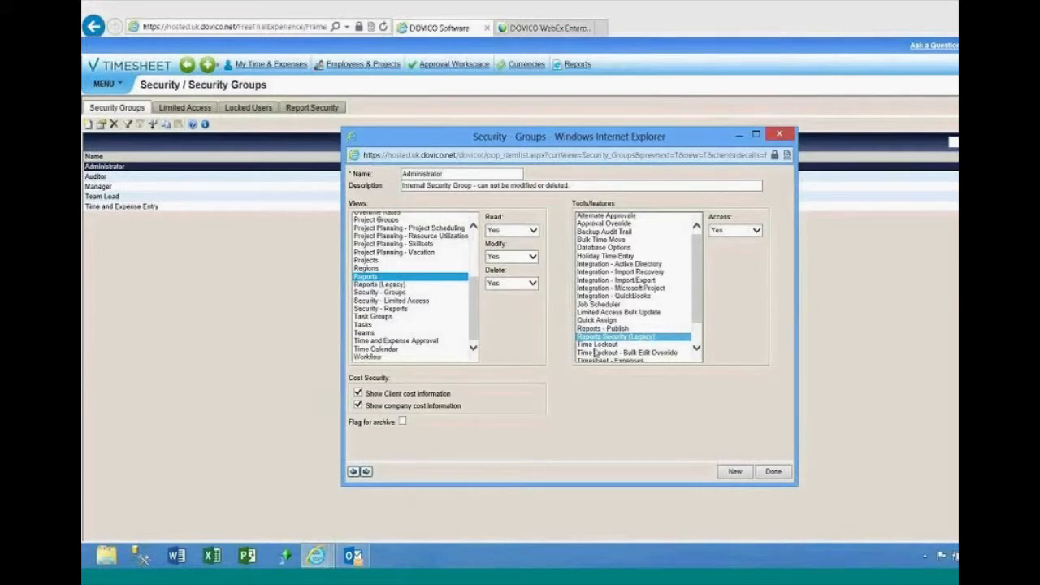
pyautogui.click(780, 135)
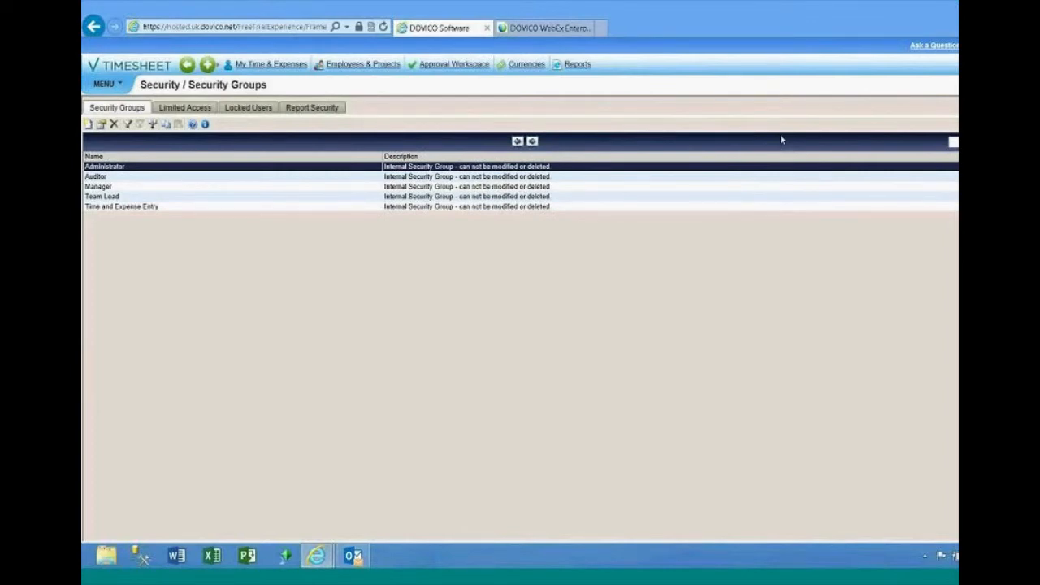
# Return to Reports and filter the public reports list to the Time type
pyautogui.click(581, 69)
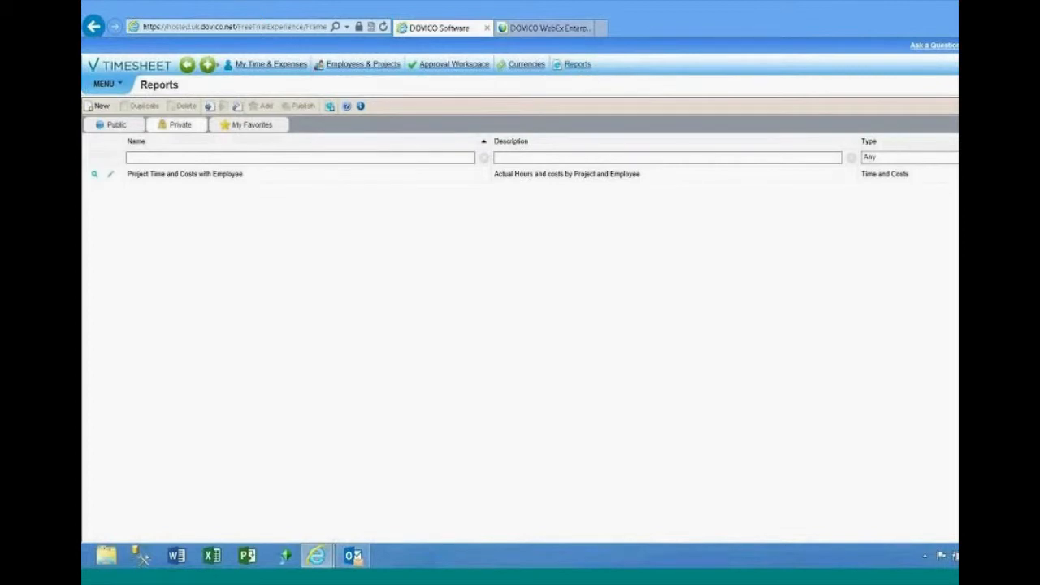
pyautogui.click(950, 158)
pyautogui.click(950, 158)
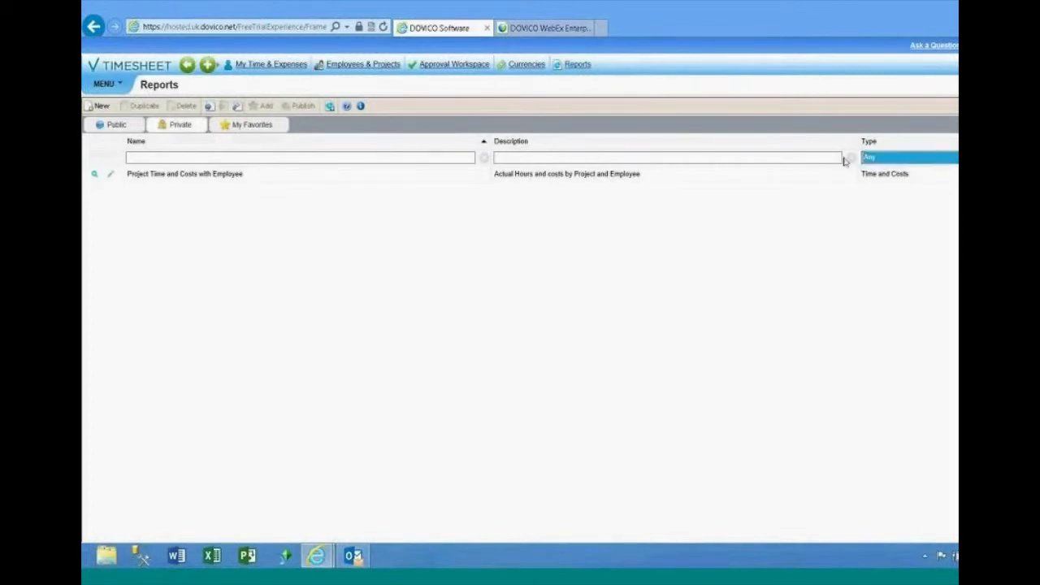
pyautogui.click(112, 124)
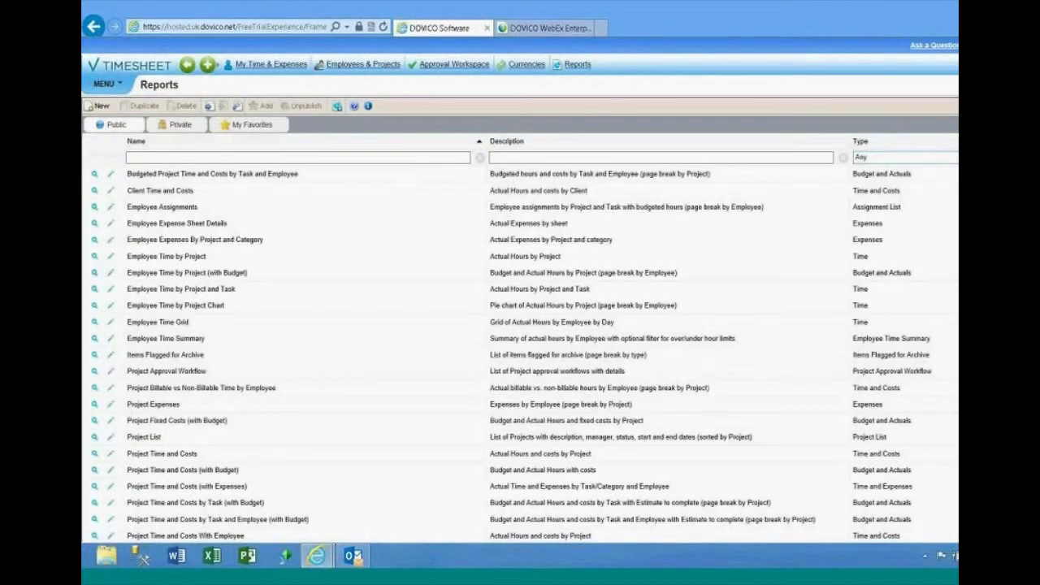
pyautogui.click(950, 158)
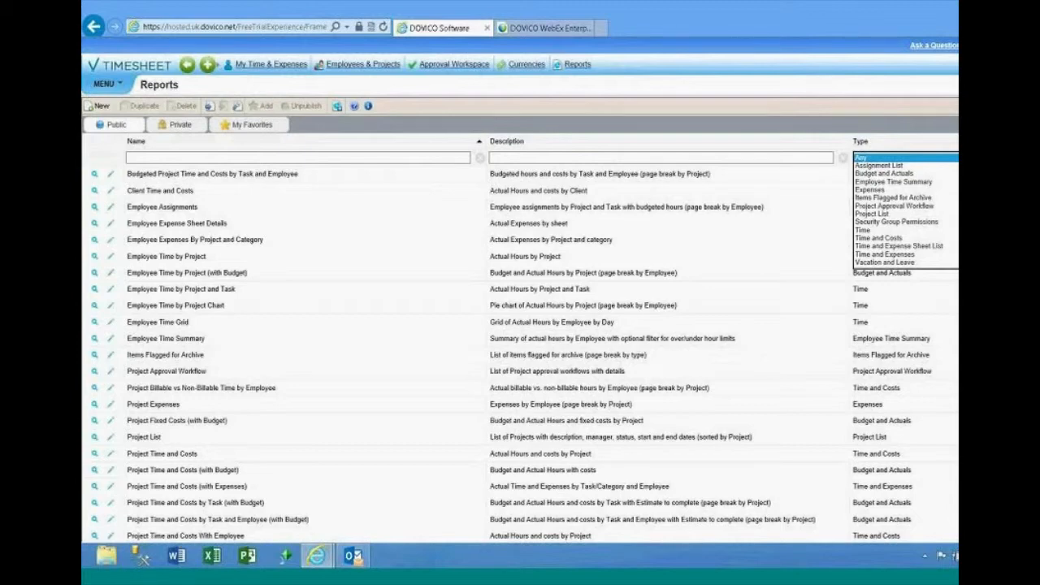
pyautogui.click(936, 231)
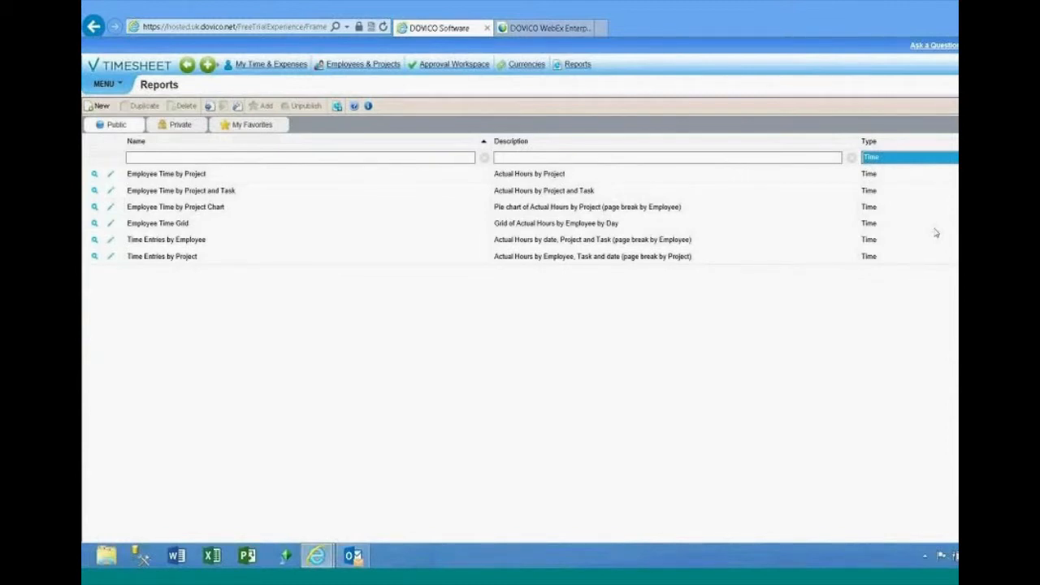
pyautogui.click(948, 158)
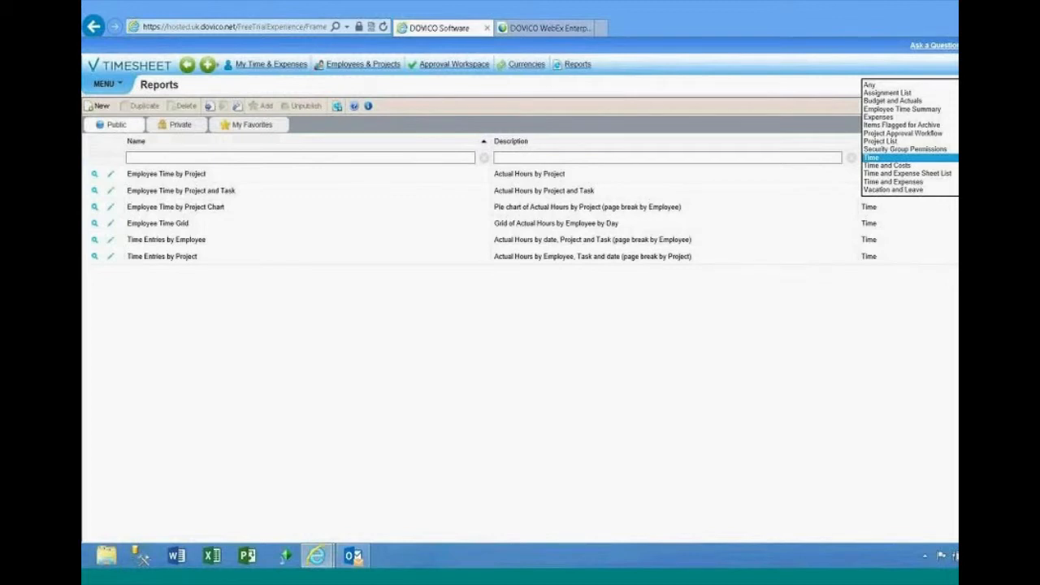
pyautogui.click(863, 356)
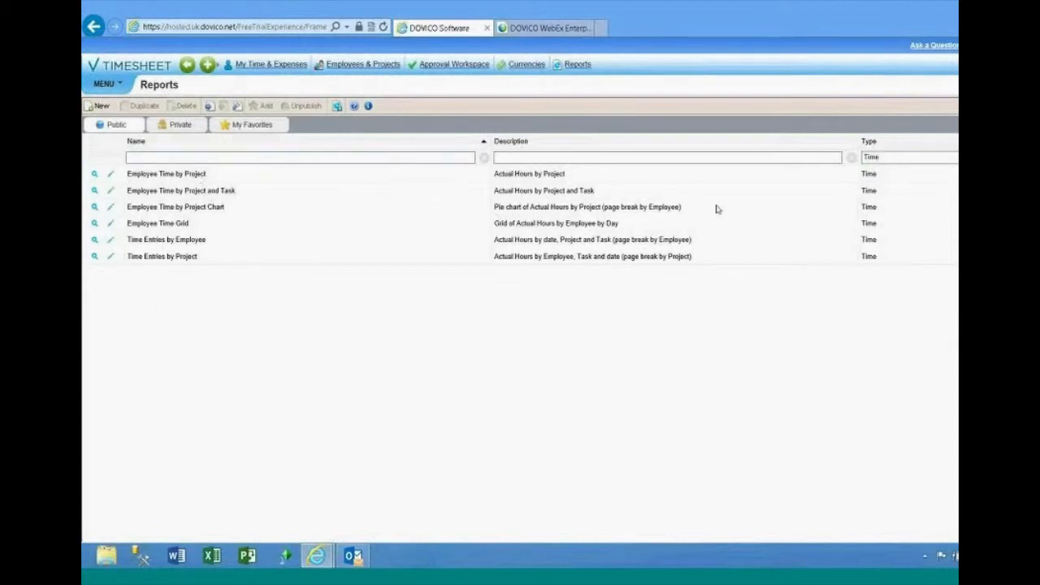
# Filter the public reports to the Time and Costs type and run the Project Time and Costs report for all projects
pyautogui.click(908, 157)
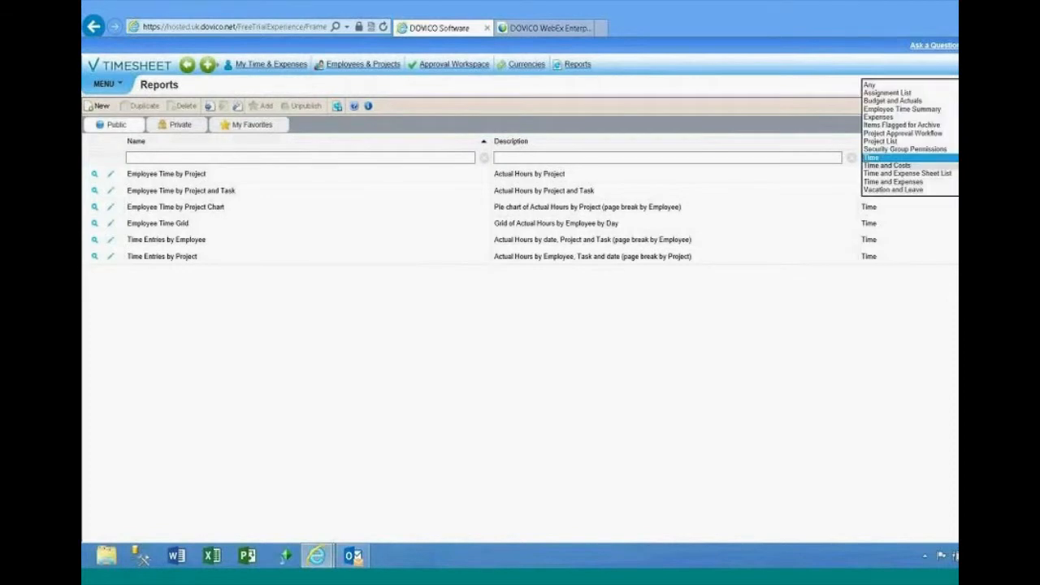
pyautogui.click(934, 165)
pyautogui.click(95, 210)
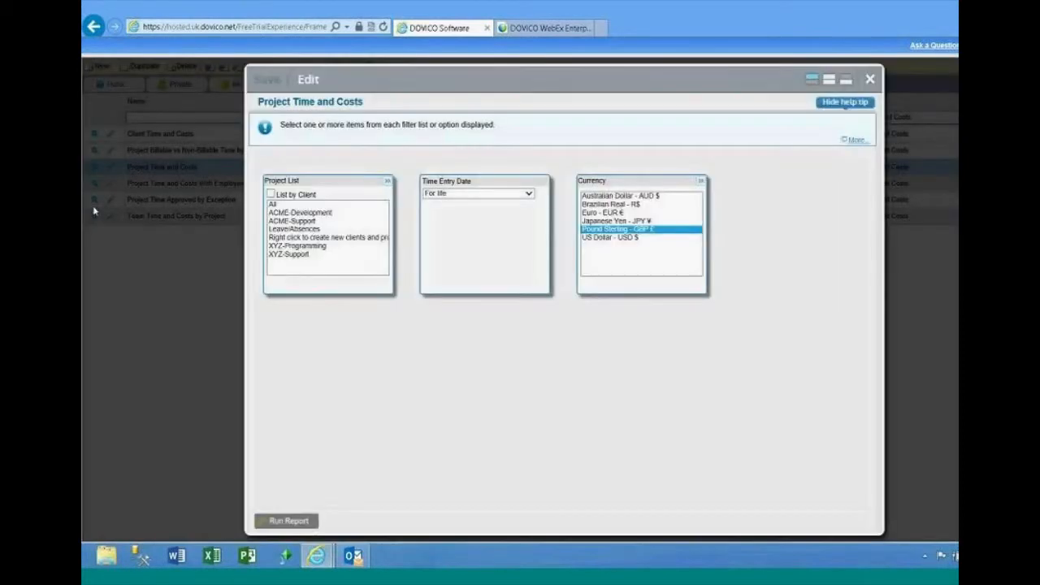
pyautogui.click(276, 204)
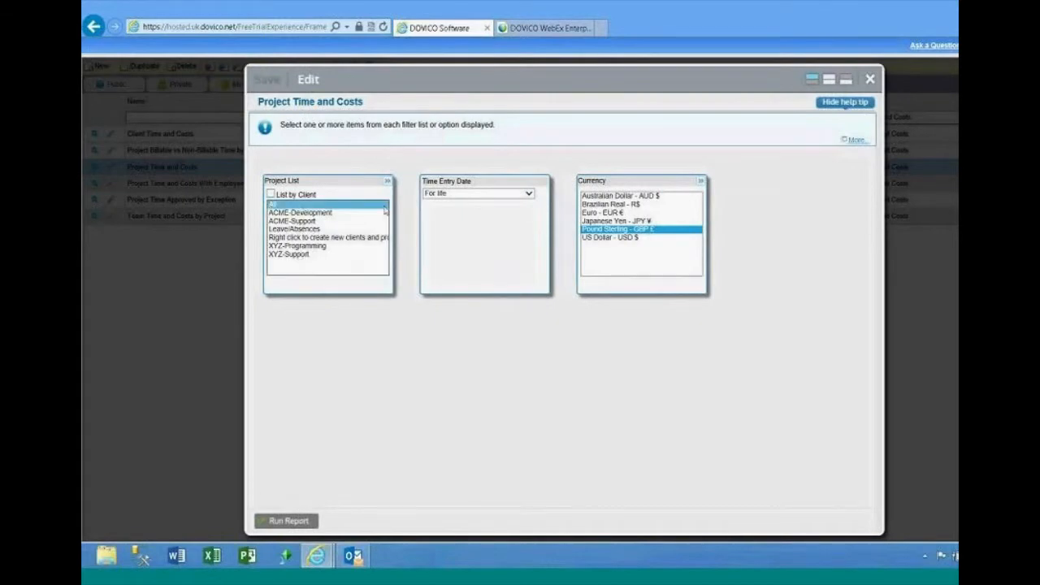
pyautogui.click(280, 520)
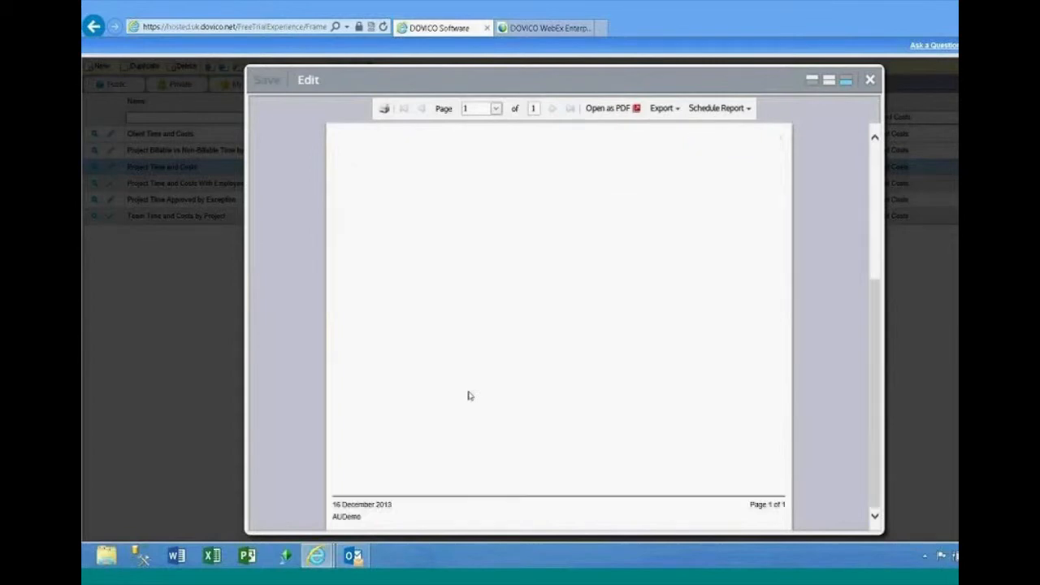
# Open the Project Time and Costs report for editing and review its column width and footer options, closing it without changes
pyautogui.click(308, 79)
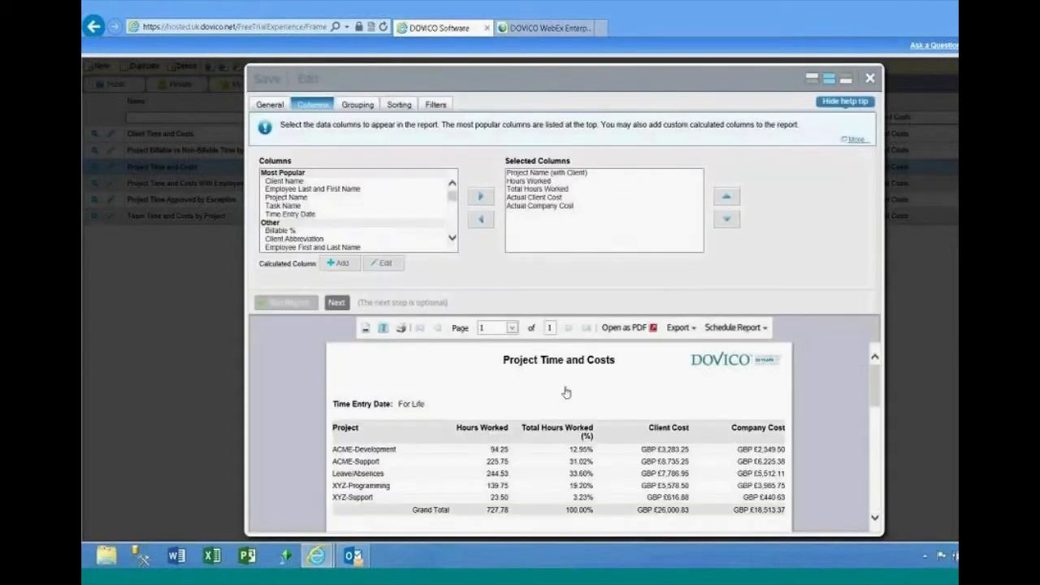
pyautogui.scroll(-2, 560, 394)
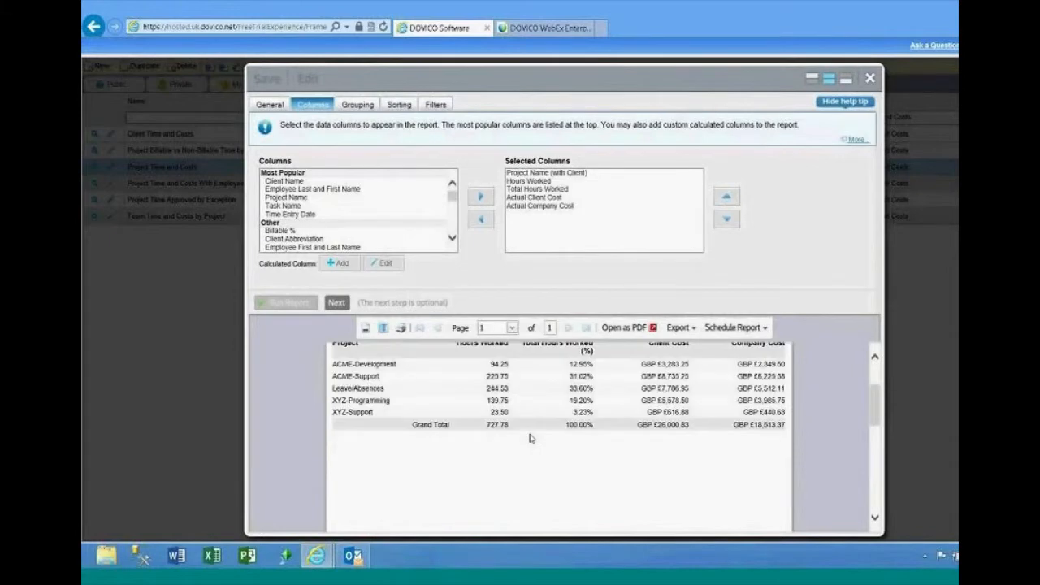
pyautogui.click(385, 328)
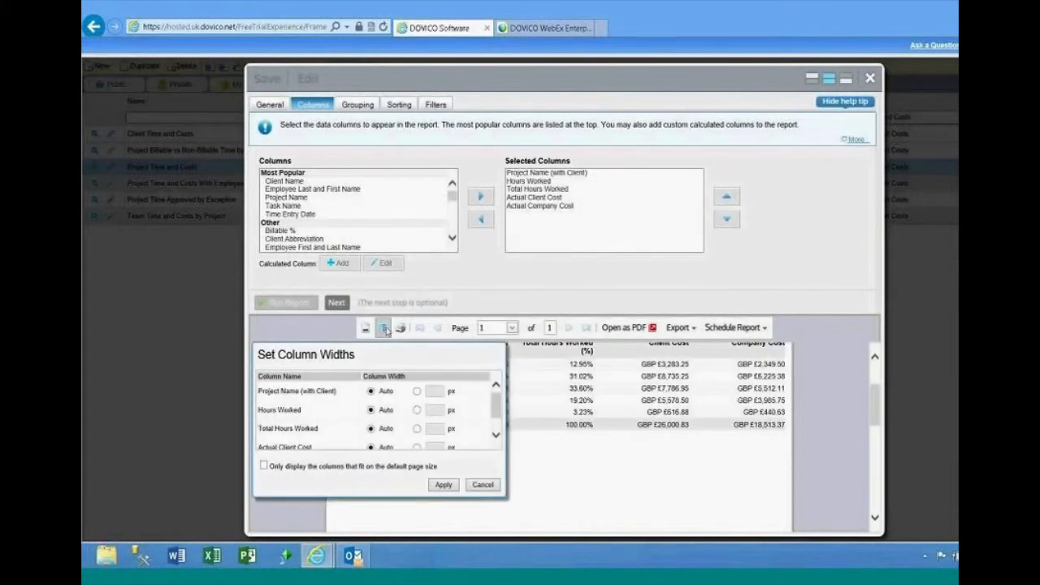
pyautogui.click(385, 328)
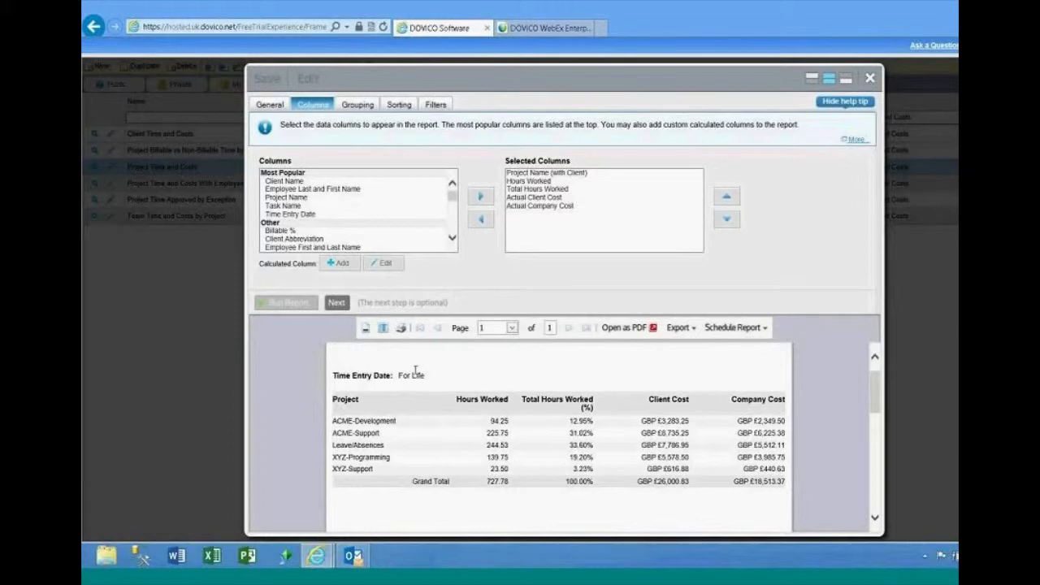
pyautogui.click(366, 328)
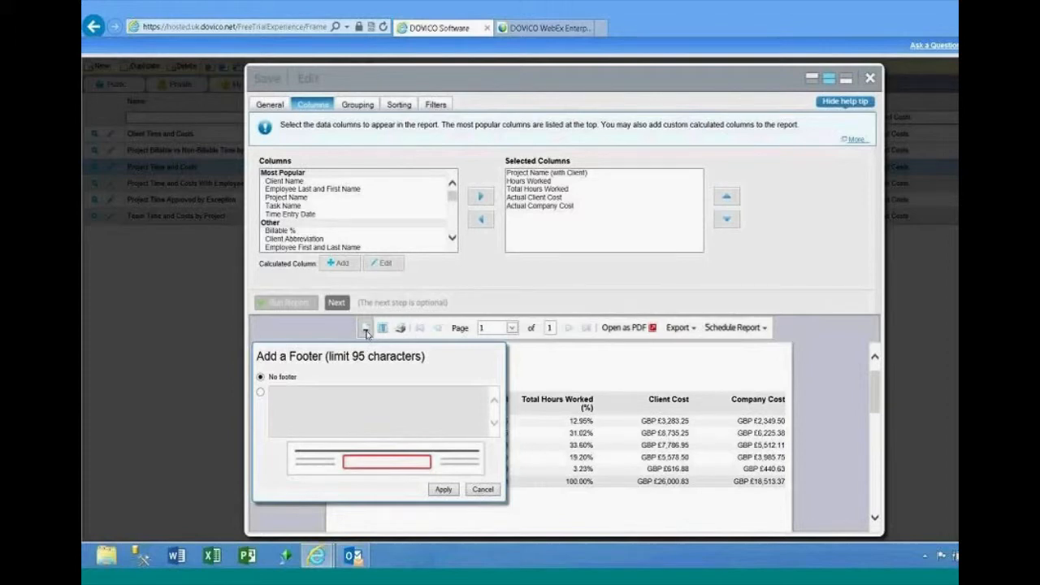
pyautogui.click(488, 490)
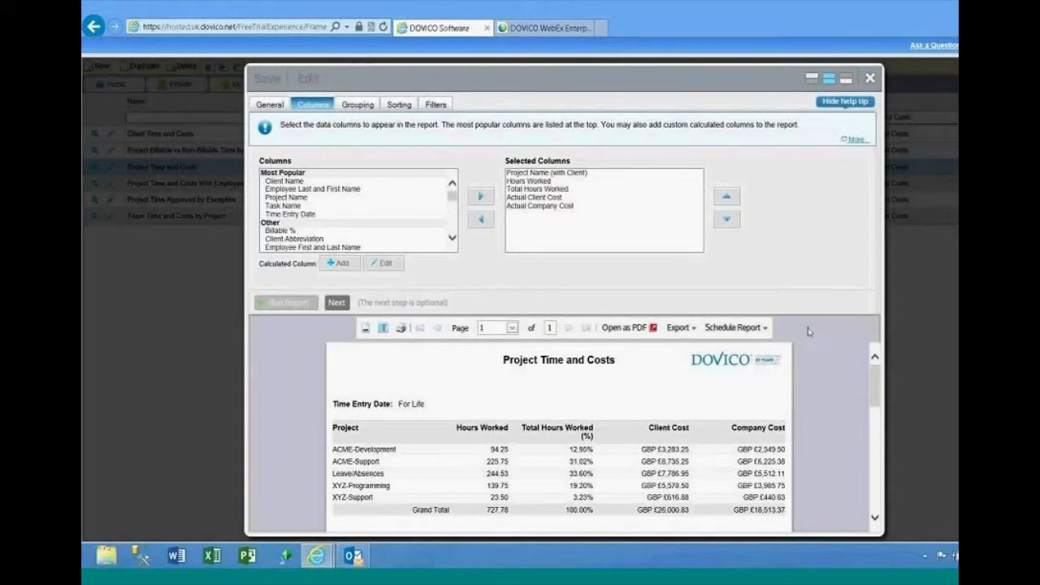
pyautogui.click(870, 79)
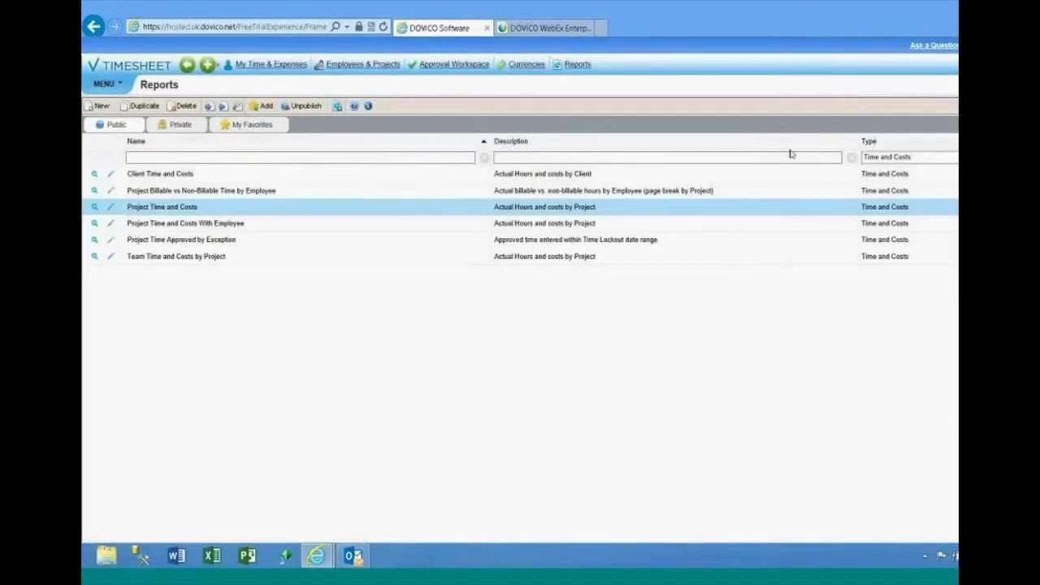
# Open the properties of ACME's Support project from Project Assignments and set its billing method to Fixed Cost
pyautogui.click(357, 66)
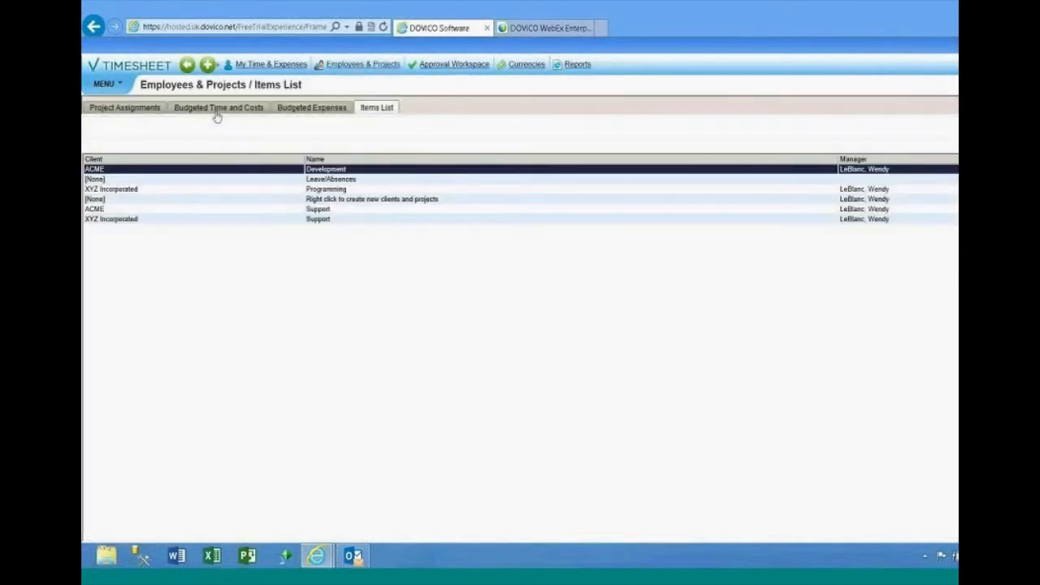
pyautogui.click(130, 108)
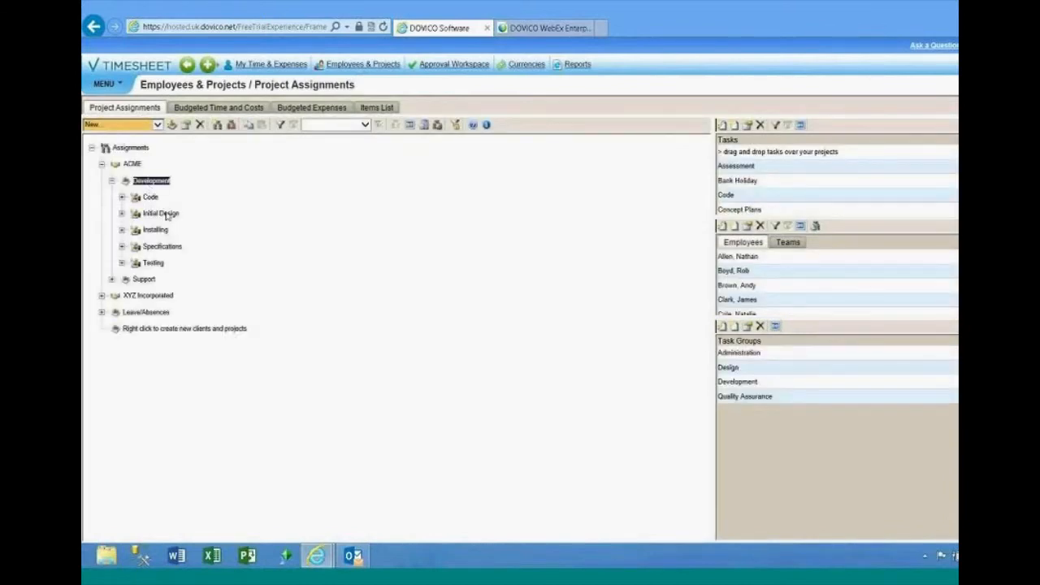
pyautogui.click(145, 280)
pyautogui.rightClick(147, 283)
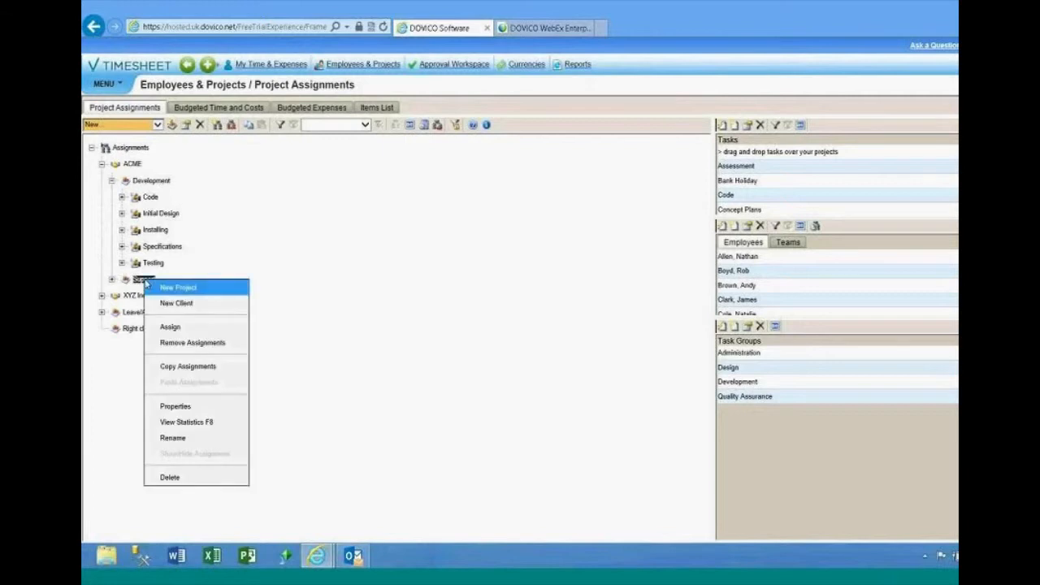
pyautogui.click(210, 411)
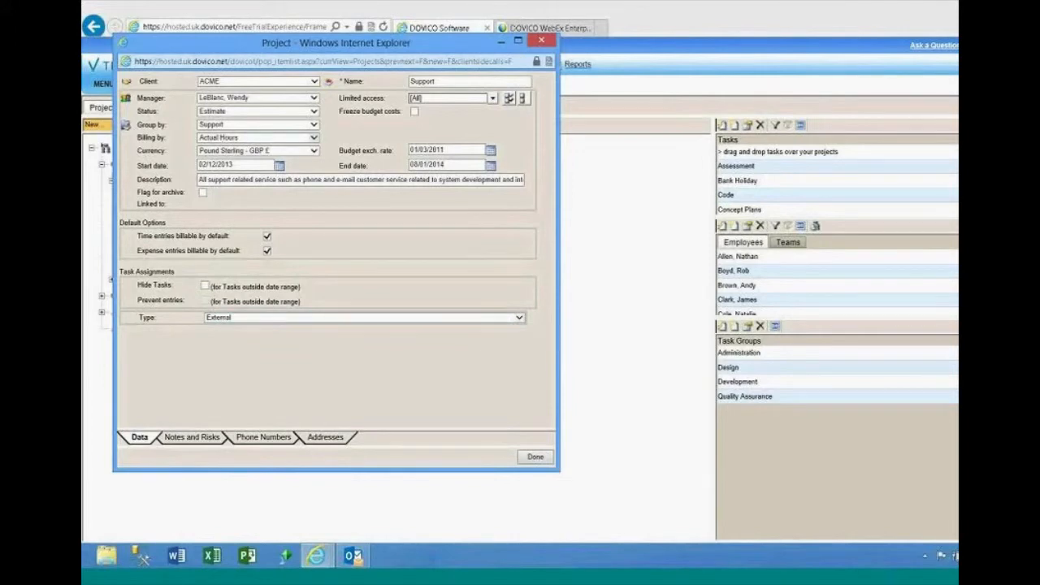
pyautogui.click(313, 138)
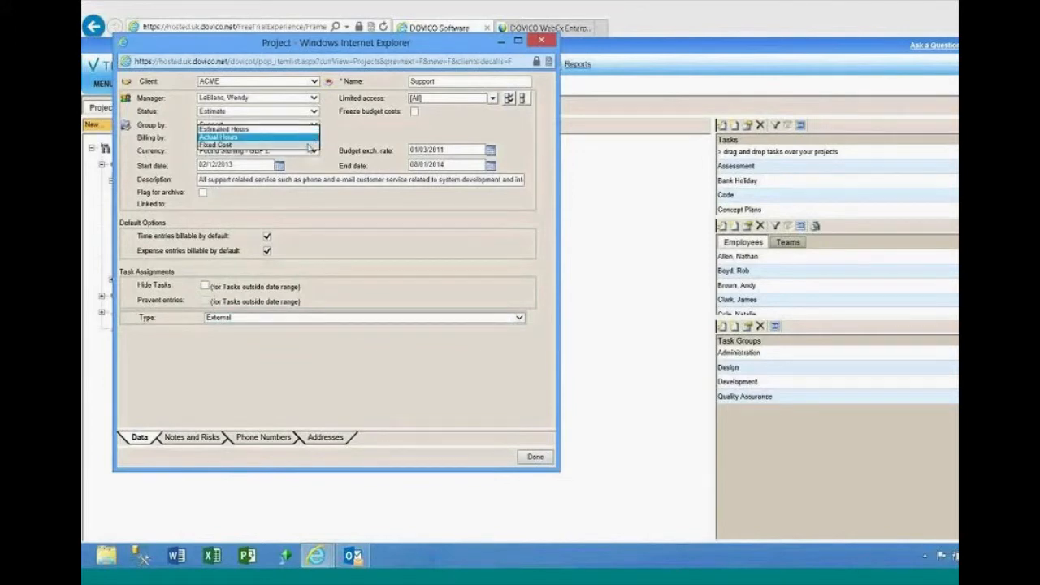
pyautogui.click(307, 144)
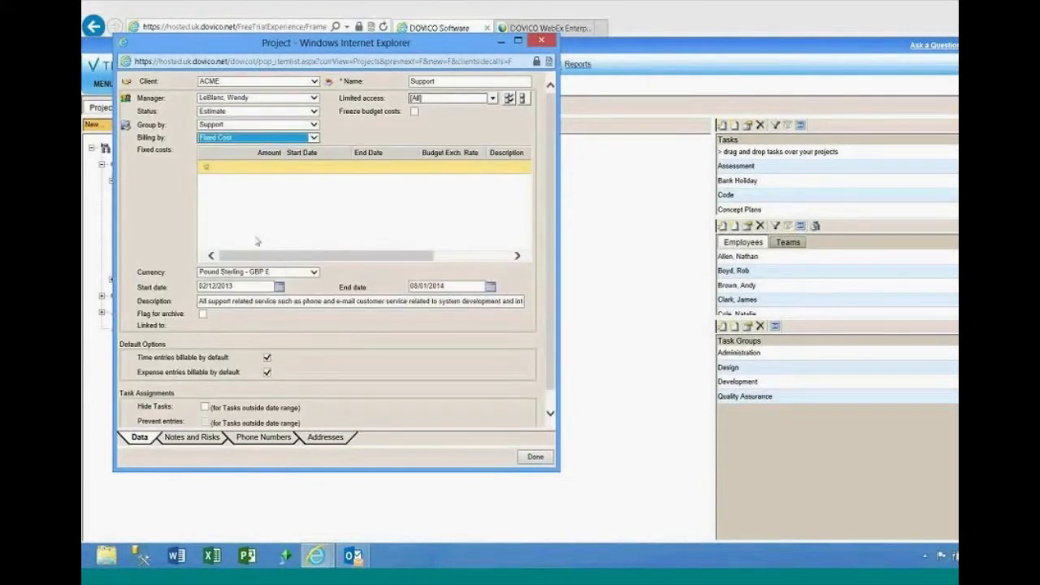
# Add a fixed cost of GBP 100 running from 01/12/2013 to 31/12/2013 with the description "Dec billing"
pyautogui.click(251, 167)
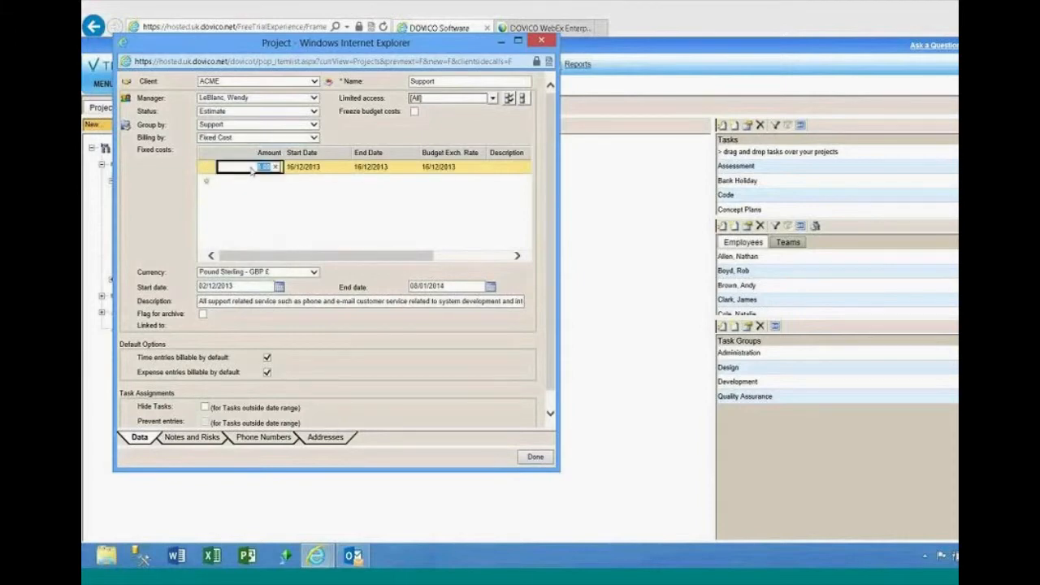
pyautogui.write('100')
pyautogui.click(321, 168)
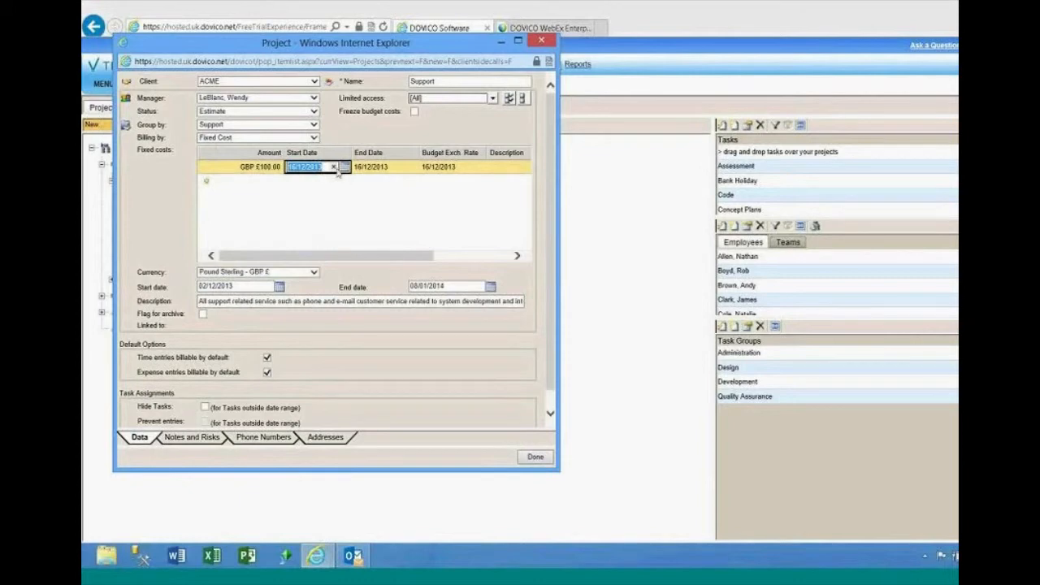
pyautogui.click(345, 166)
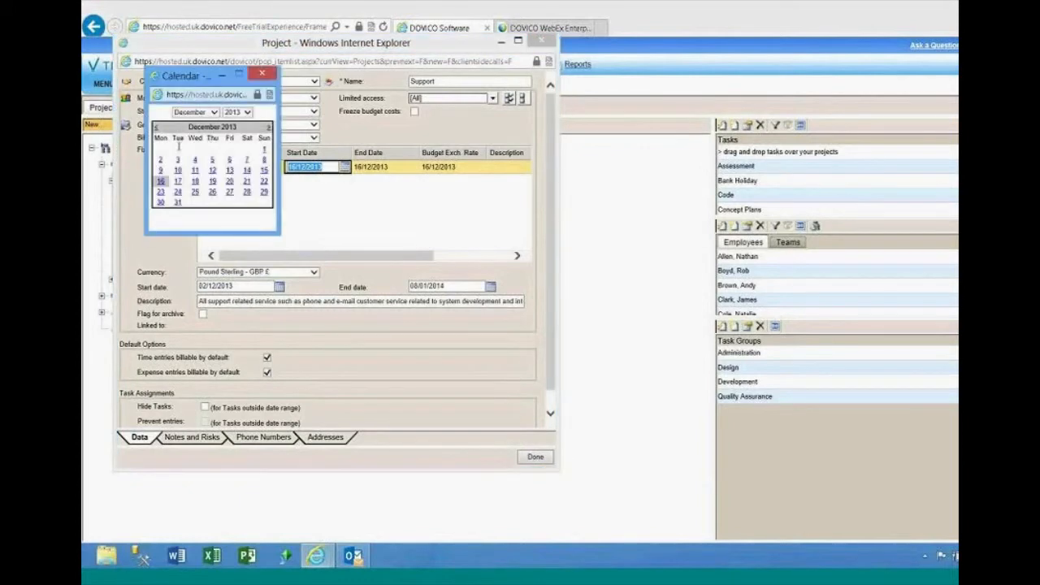
pyautogui.click(263, 149)
pyautogui.click(376, 169)
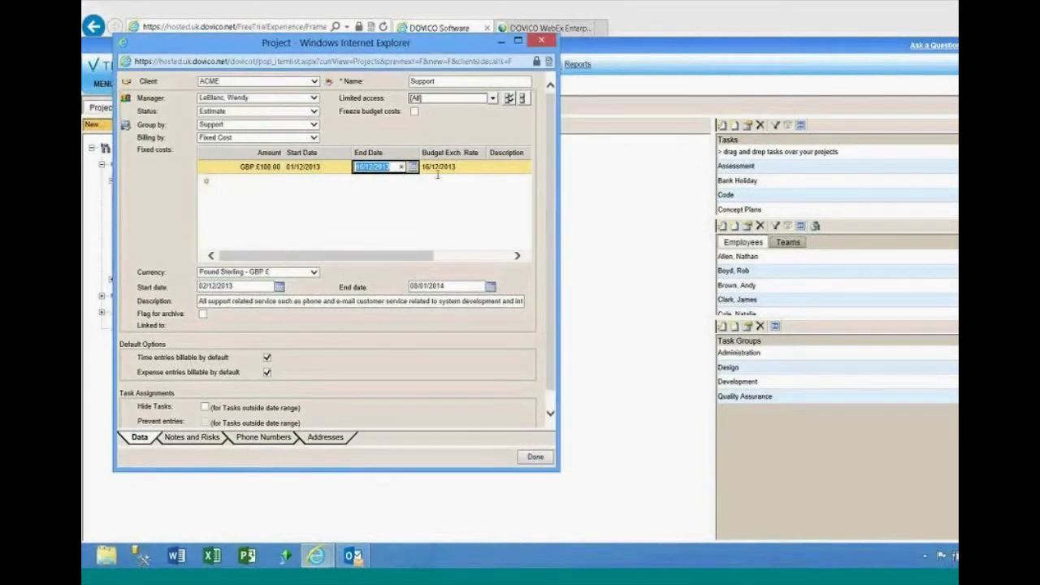
pyautogui.click(413, 167)
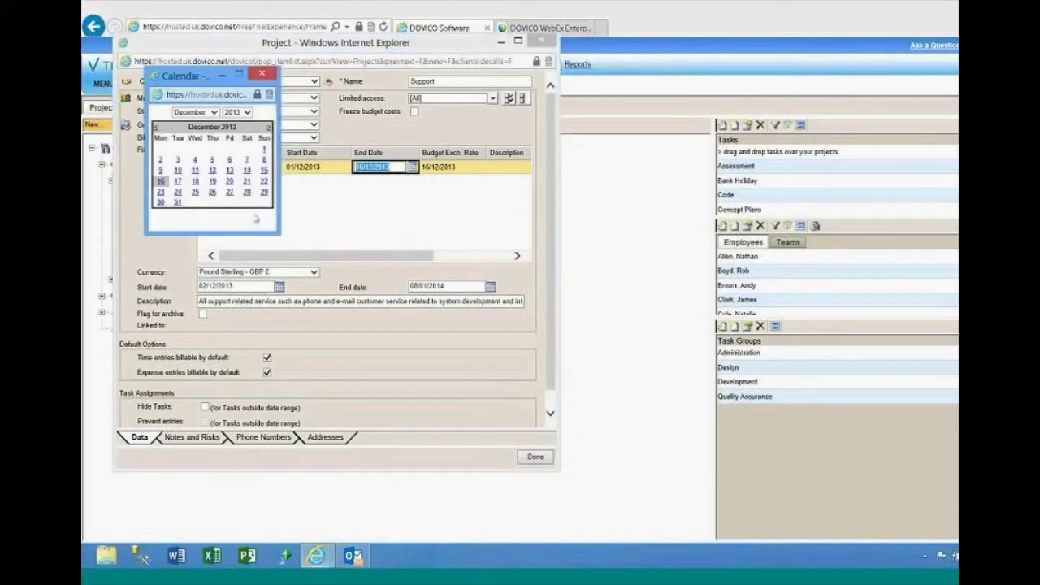
pyautogui.click(177, 201)
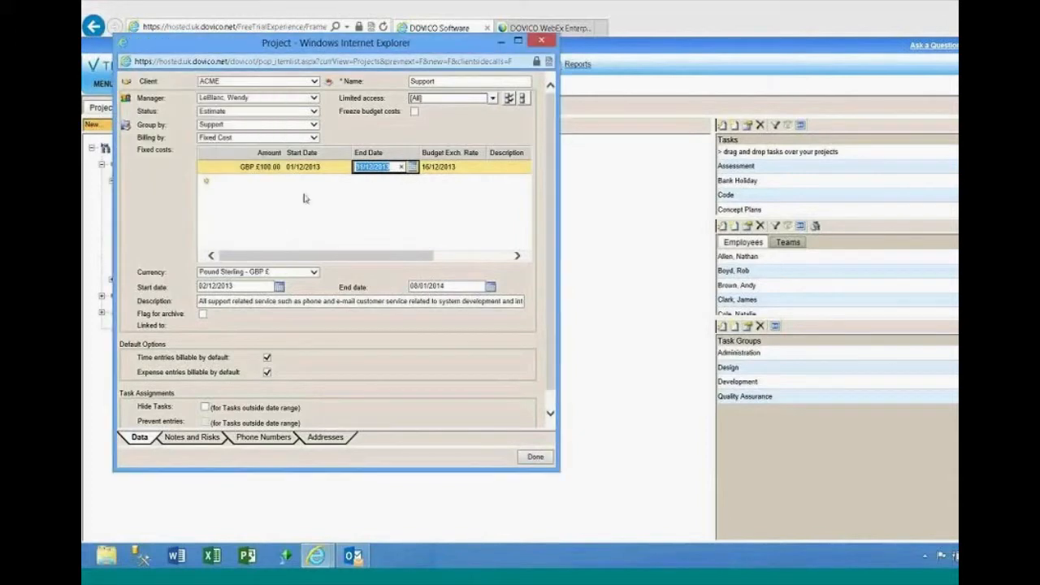
pyautogui.click(502, 166)
pyautogui.write('Dec billing')
pyautogui.moveTo(345, 256); pyautogui.dragTo(230, 258)
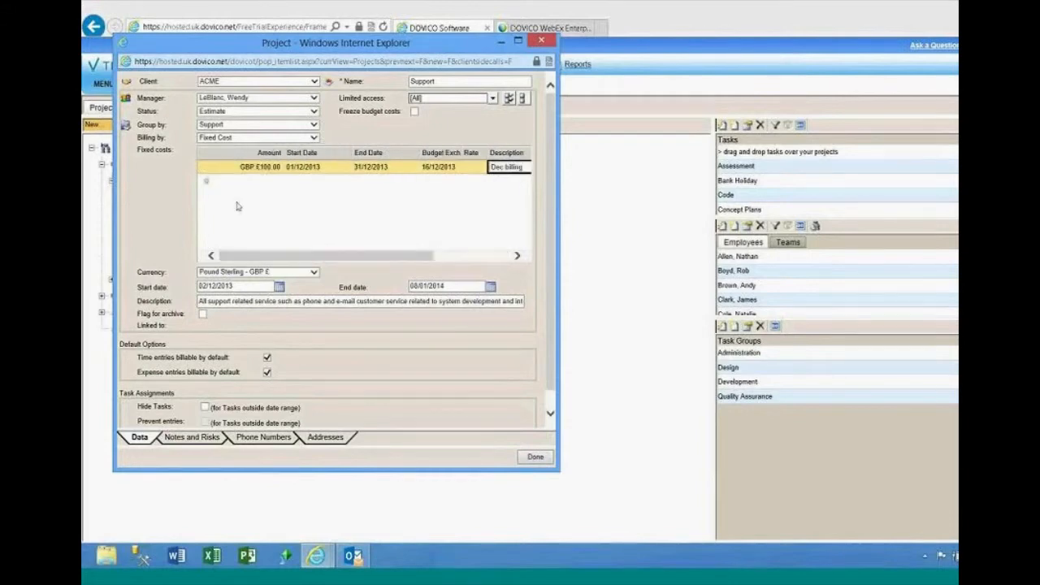
# Add a second fixed cost of GBP 150 with a start date of 01/01/2014
pyautogui.click(243, 181)
pyautogui.write('1')
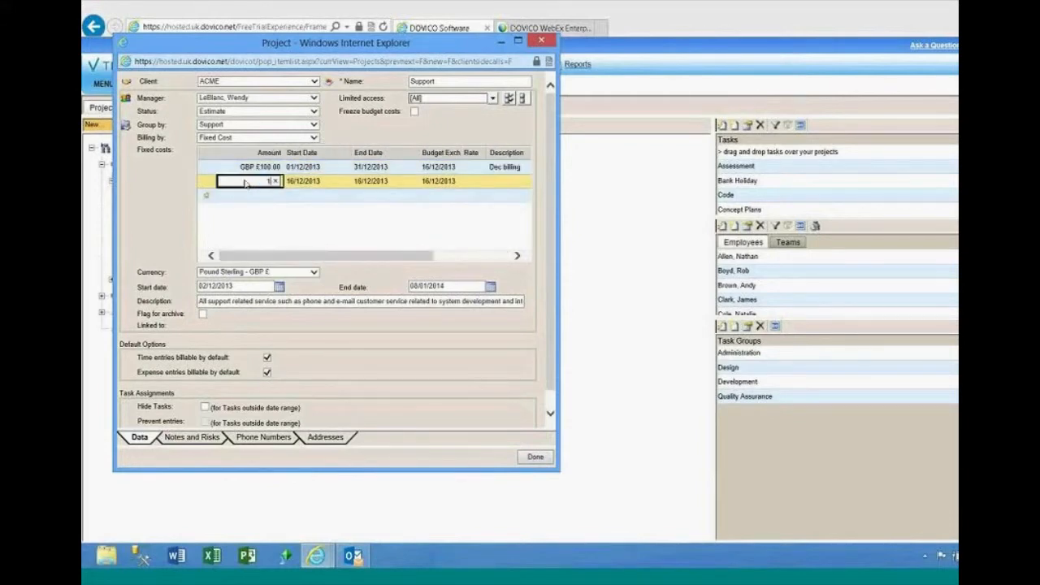
pyautogui.write('50')
pyautogui.click(308, 183)
pyautogui.click(345, 182)
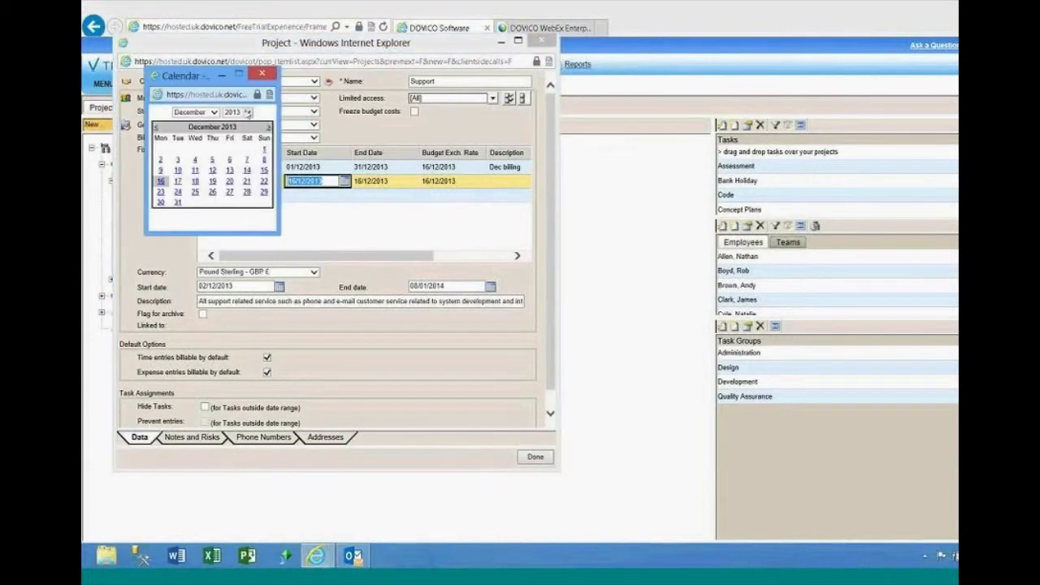
pyautogui.click(246, 111)
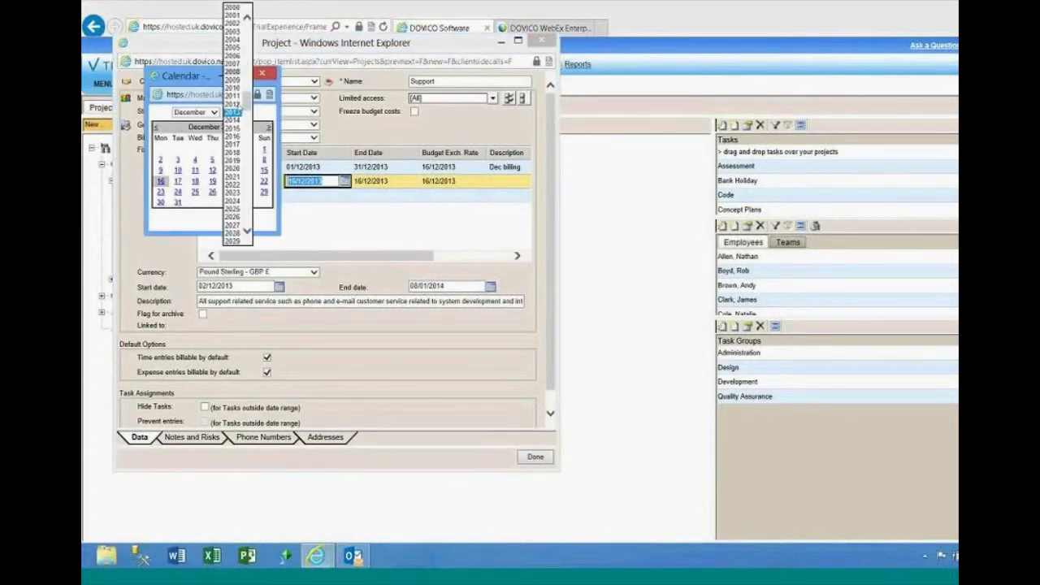
pyautogui.click(233, 119)
pyautogui.click(195, 111)
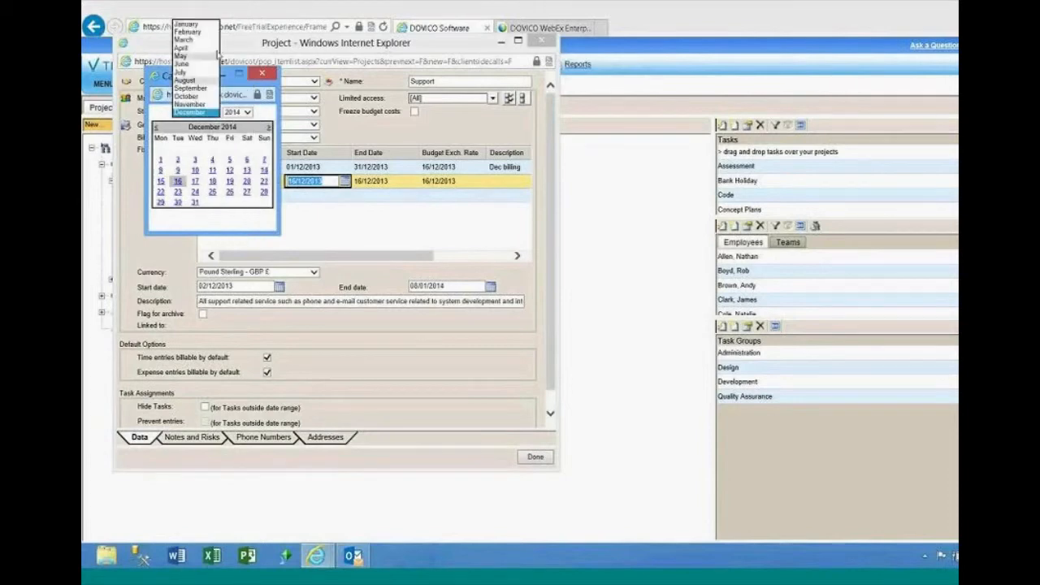
pyautogui.click(199, 24)
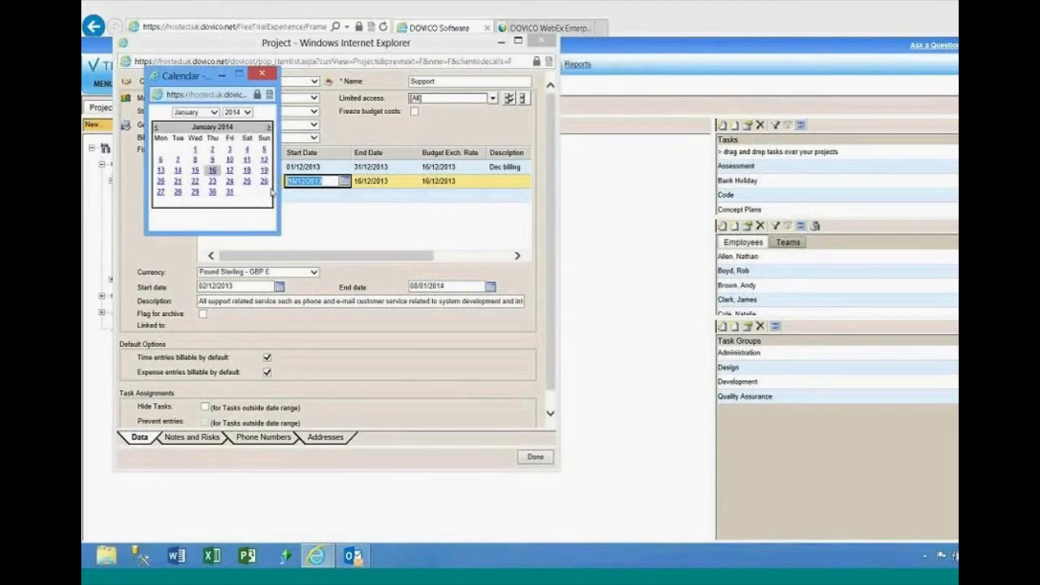
pyautogui.click(195, 151)
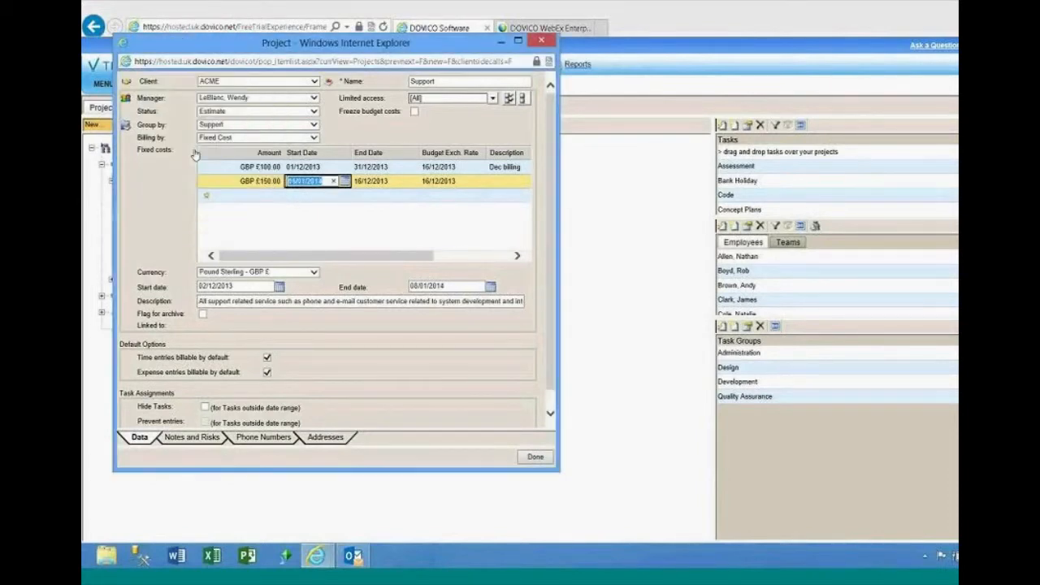
# Set the end date of the GBP 150 fixed cost to 31/01/2014
pyautogui.click(376, 182)
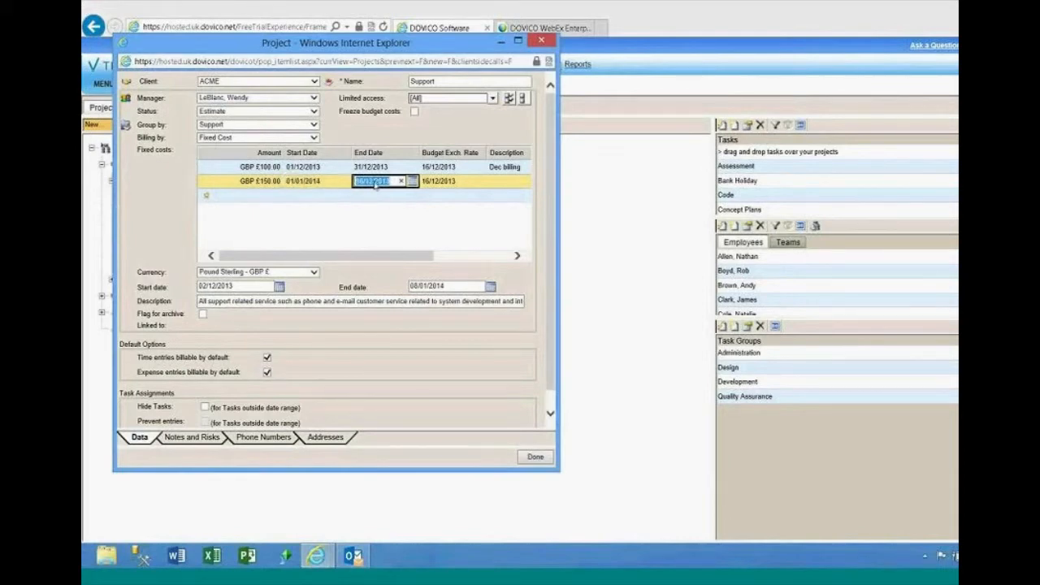
pyautogui.click(413, 180)
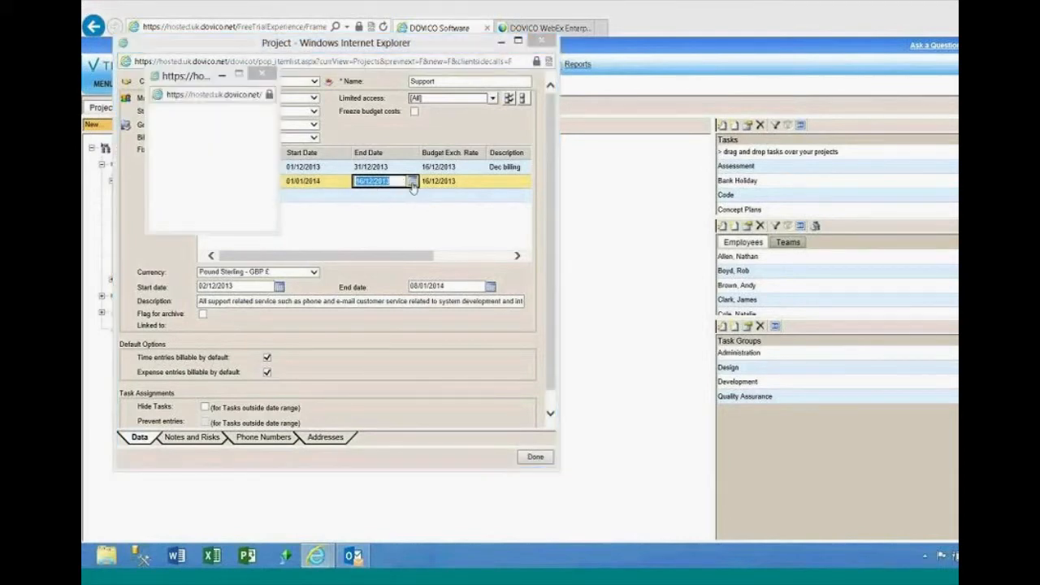
pyautogui.click(195, 112)
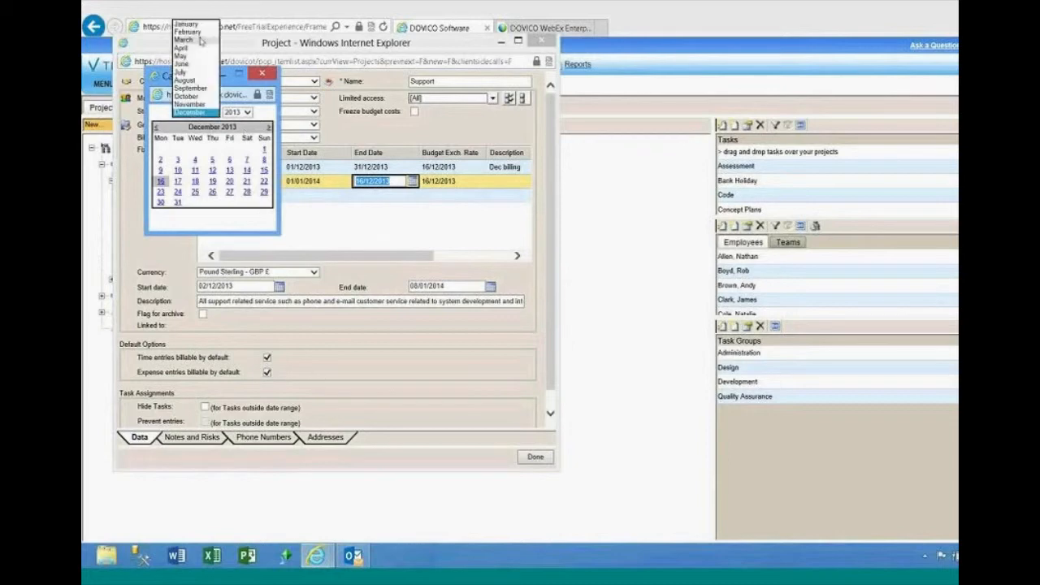
pyautogui.click(199, 26)
pyautogui.click(237, 112)
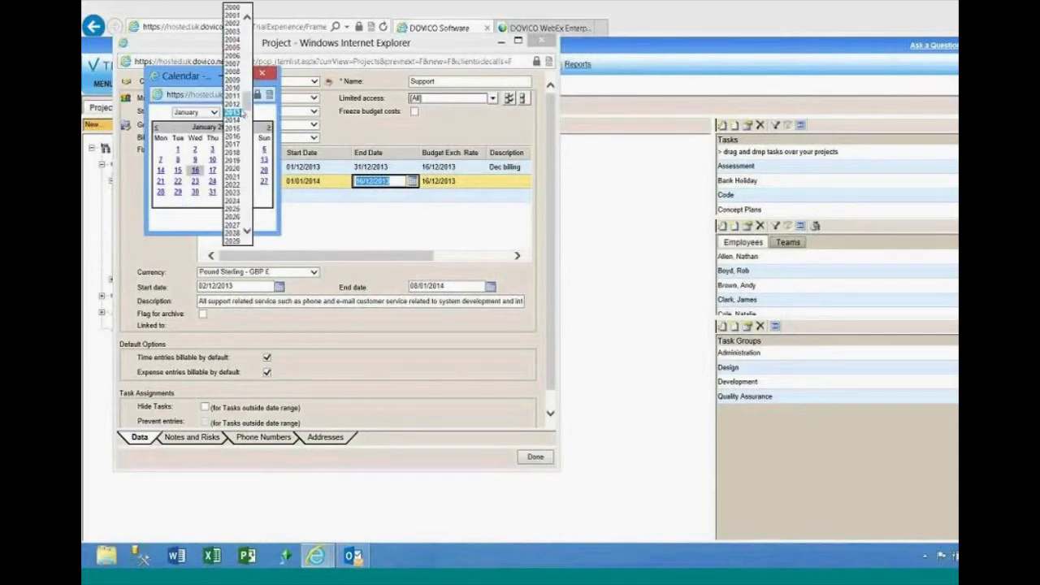
pyautogui.click(234, 120)
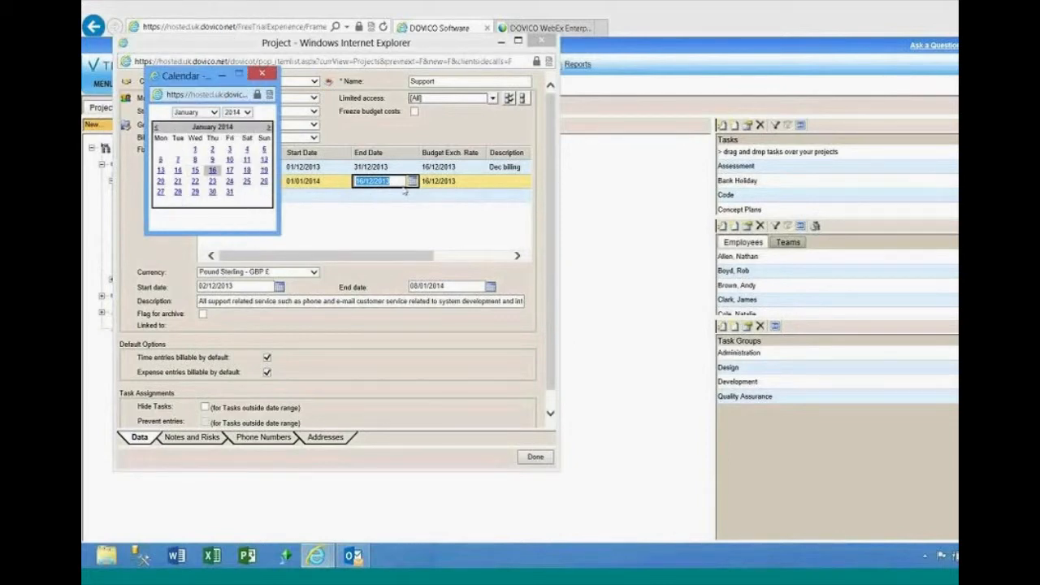
pyautogui.click(229, 192)
# Describe the GBP 150 fixed cost as "Jan Billing" and finish editing the Support project's properties
pyautogui.click(491, 181)
pyautogui.write('Jan Billing')
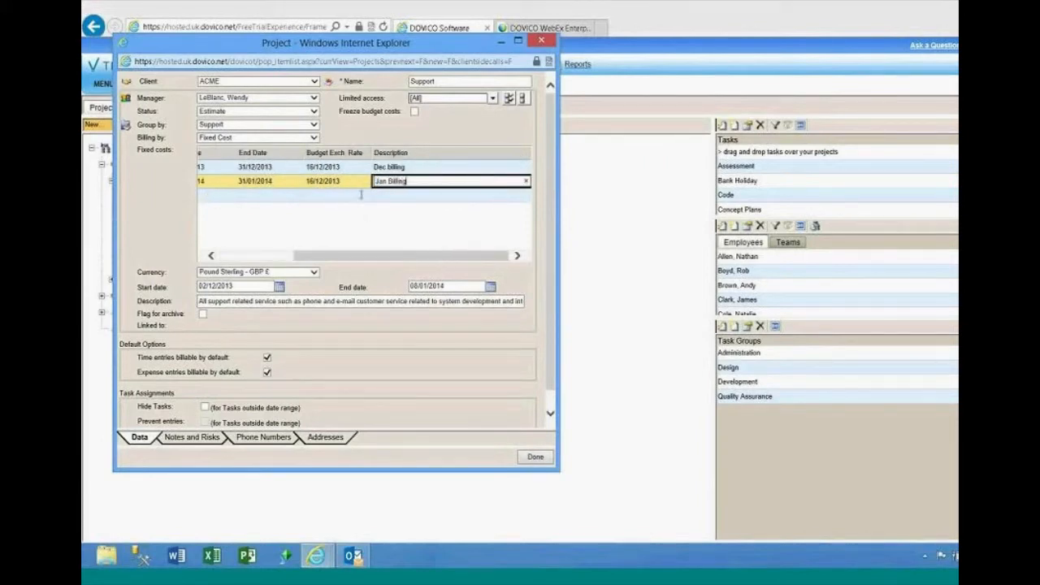
pyautogui.press('Return')
pyautogui.moveTo(366, 257); pyautogui.dragTo(283, 258)
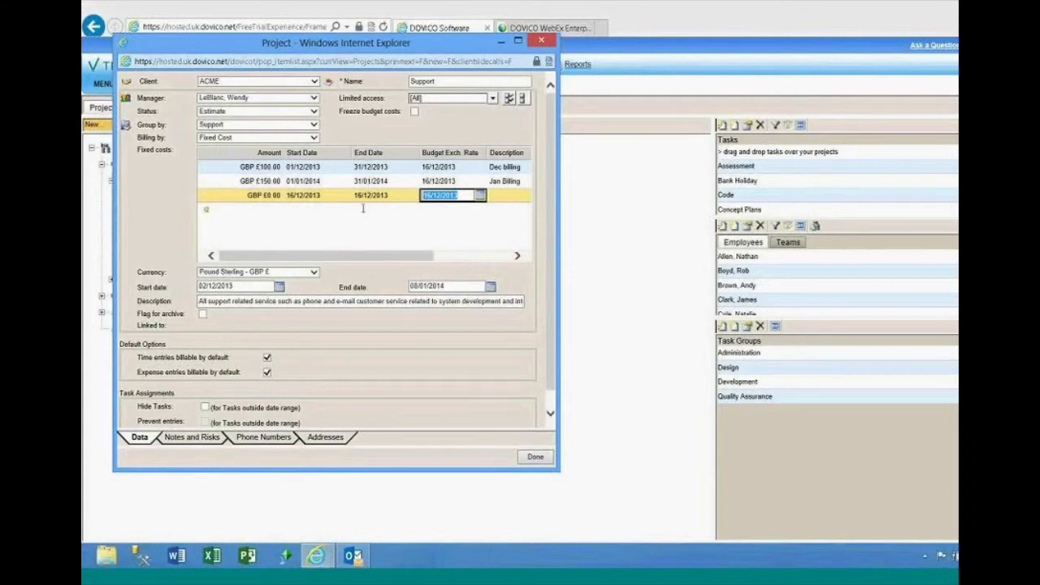
pyautogui.click(534, 457)
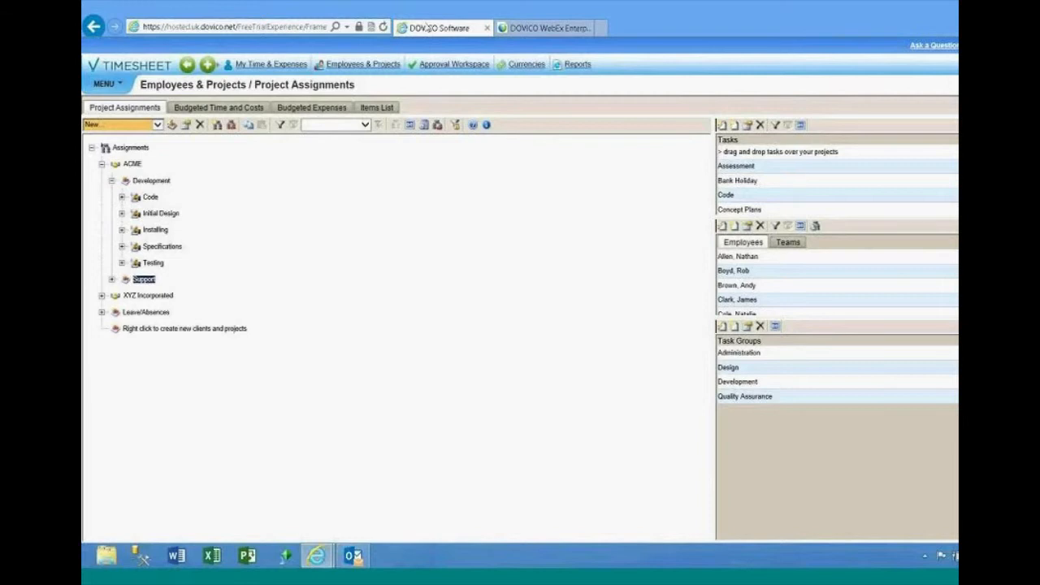
pyautogui.click(616, 16)
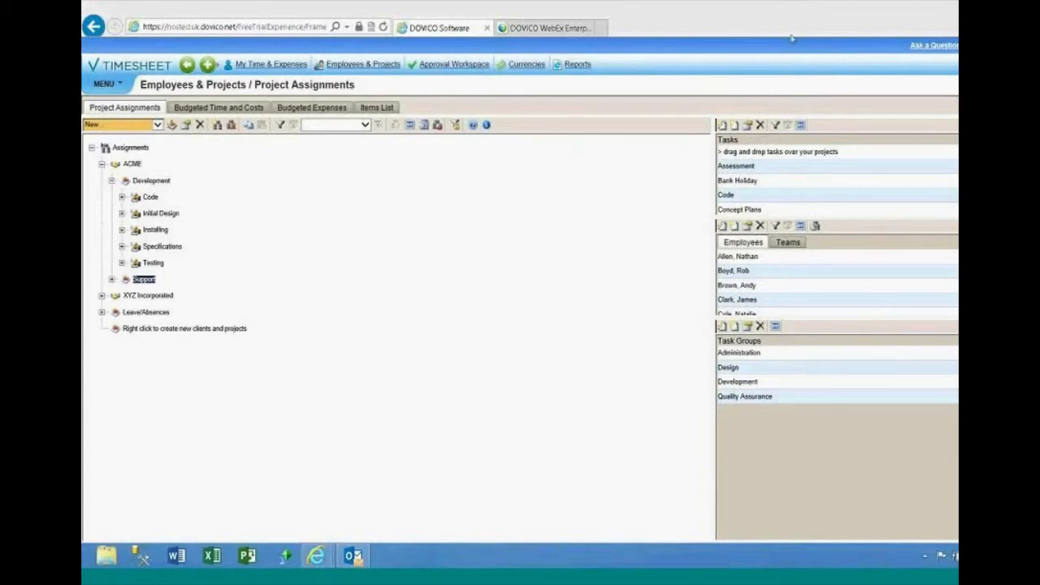
# Open the public Client Time and Costs report for editing and run it for all clients
pyautogui.click(578, 65)
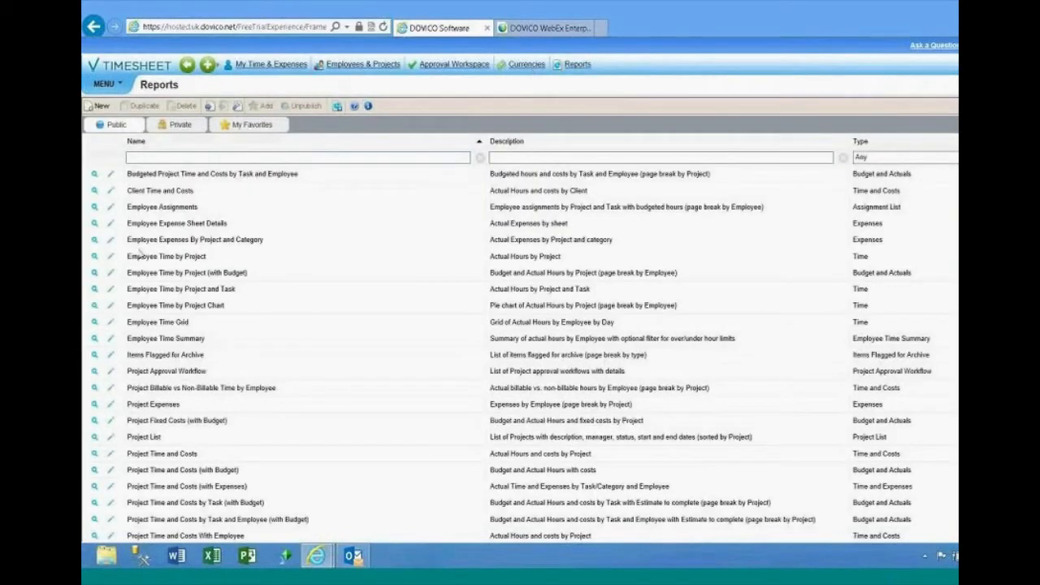
pyautogui.click(111, 192)
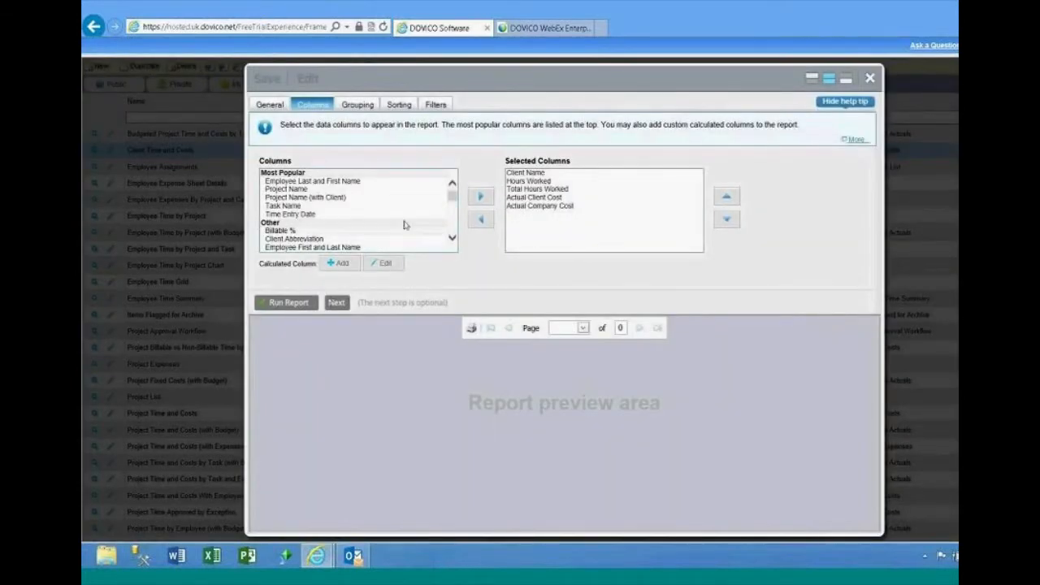
pyautogui.click(290, 303)
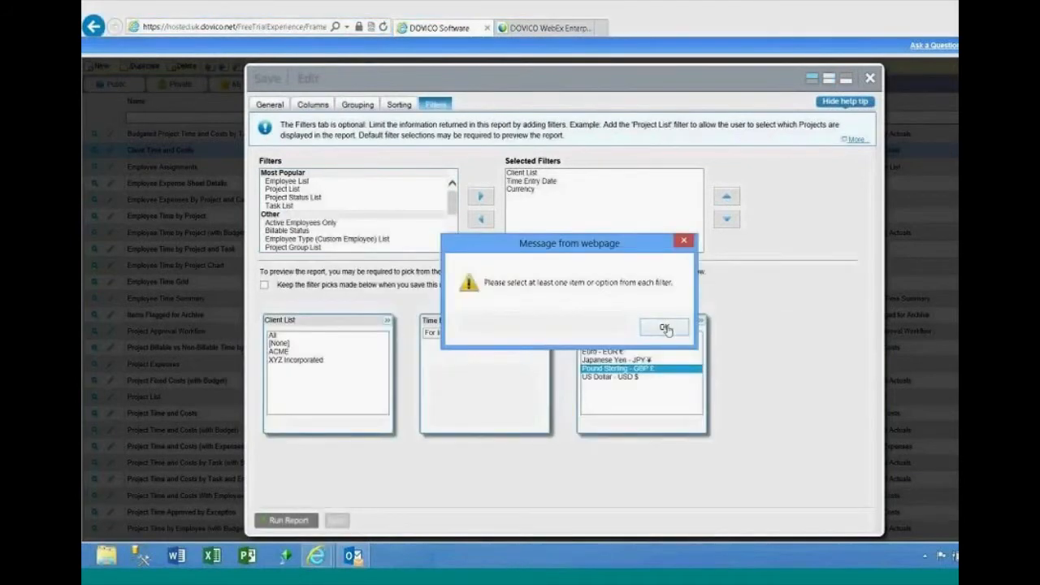
pyautogui.click(667, 328)
pyautogui.click(311, 336)
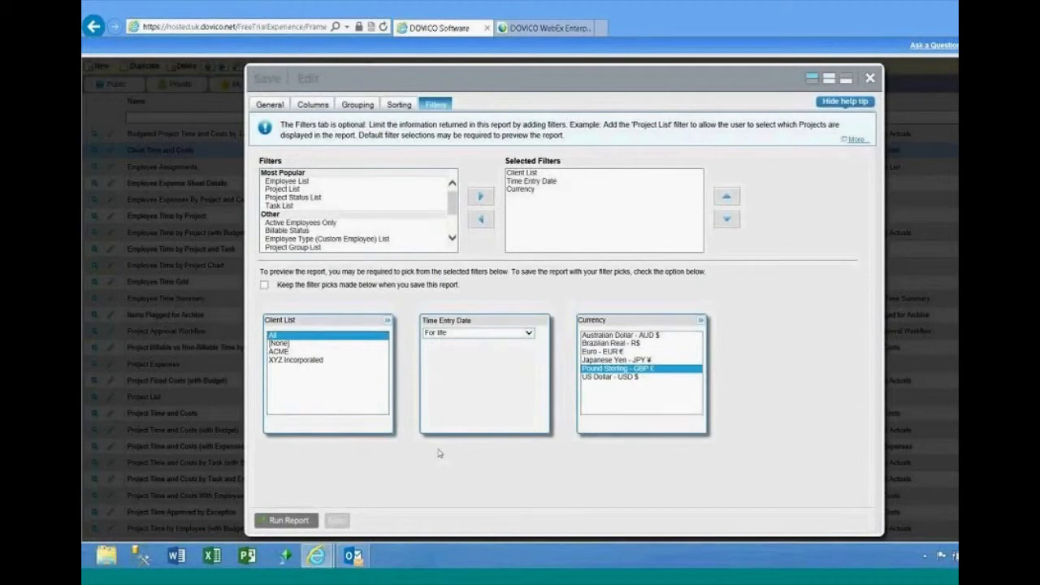
pyautogui.click(286, 517)
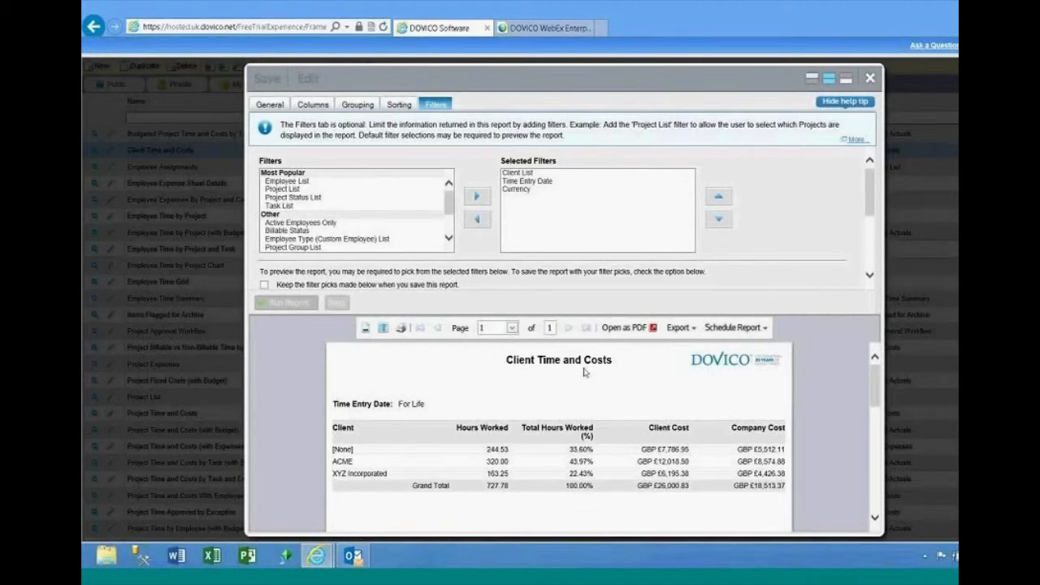
# Compare the report editor's split and full-preview layouts for Client Time and Costs, and close the report without saving
pyautogui.click(810, 80)
pyautogui.click(828, 80)
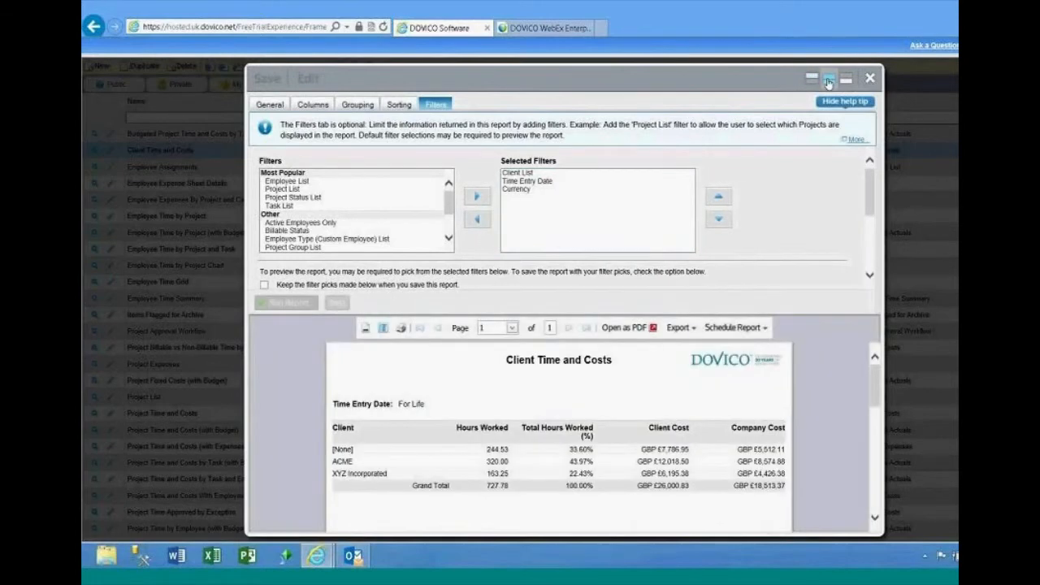
pyautogui.click(846, 79)
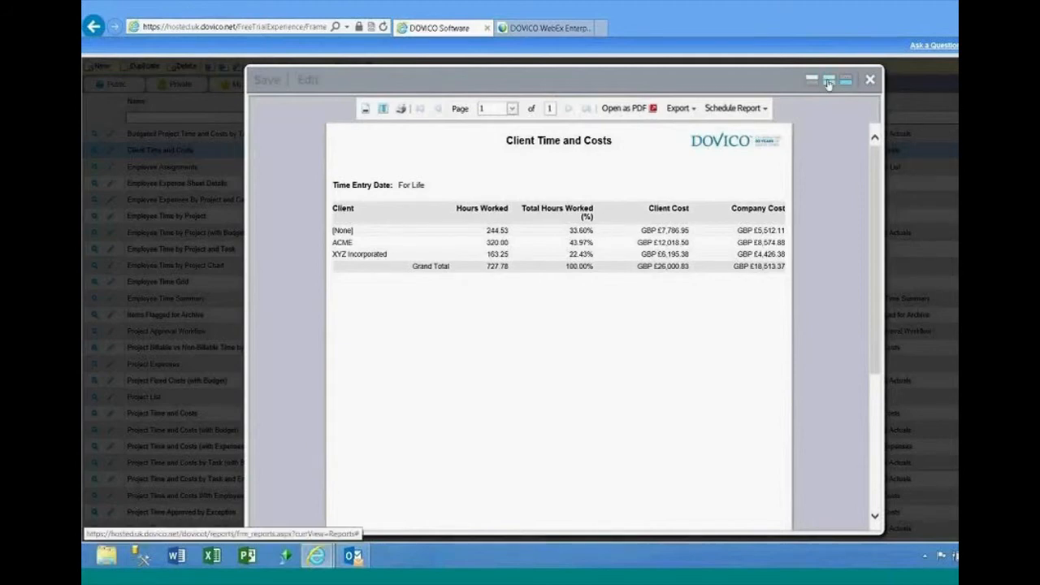
pyautogui.click(829, 79)
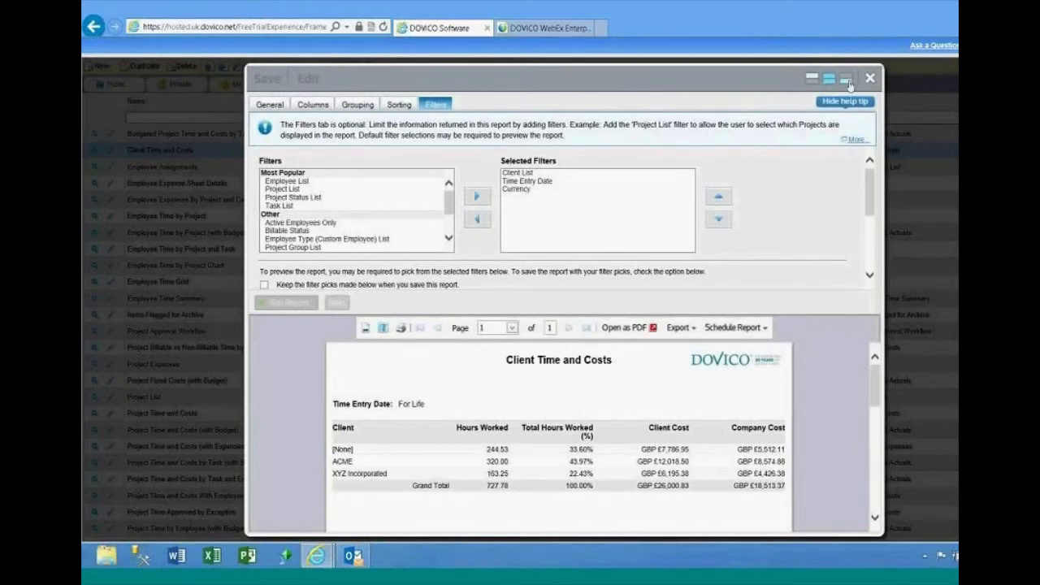
pyautogui.click(845, 80)
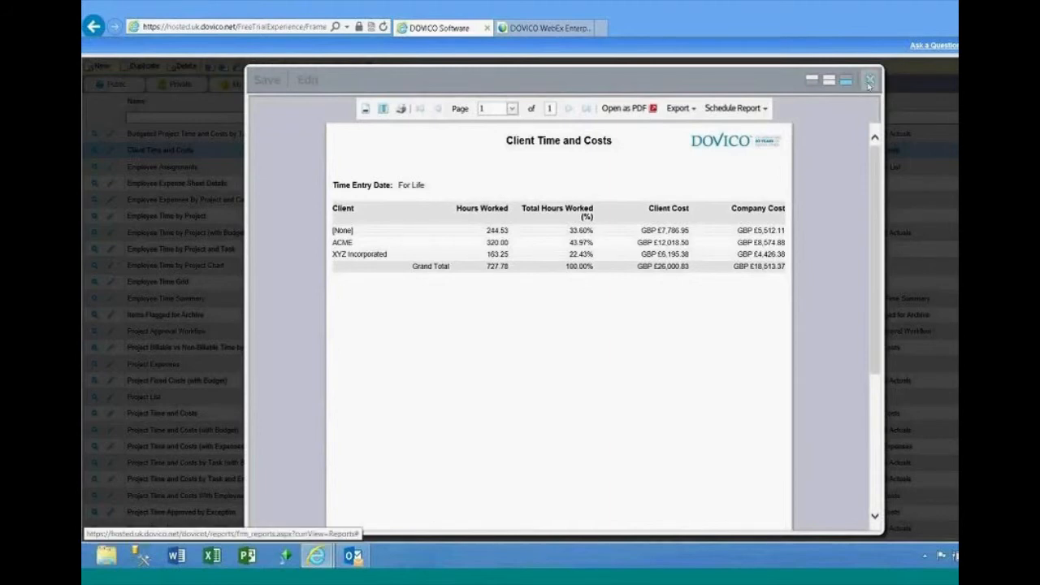
pyautogui.click(869, 80)
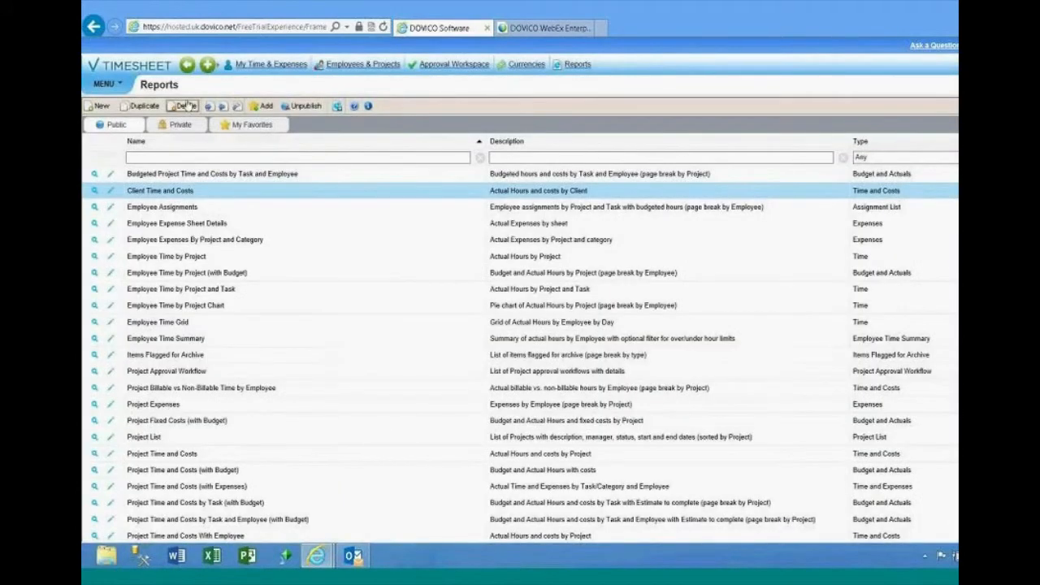
# Review the logo position choices and logo upload option in the Company Profile under Database Options, cancelling the upload
pyautogui.click(103, 84)
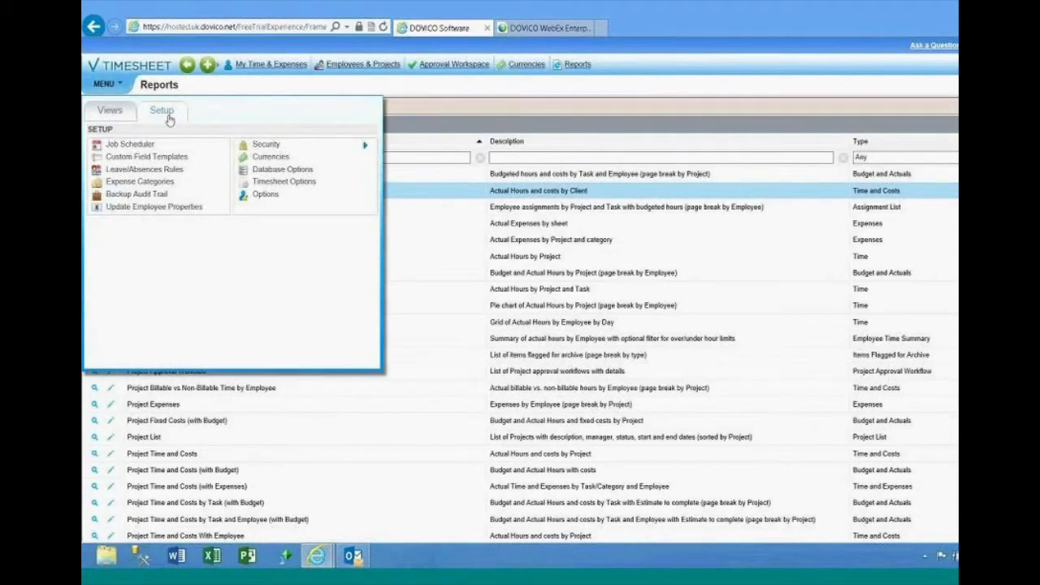
pyautogui.click(269, 171)
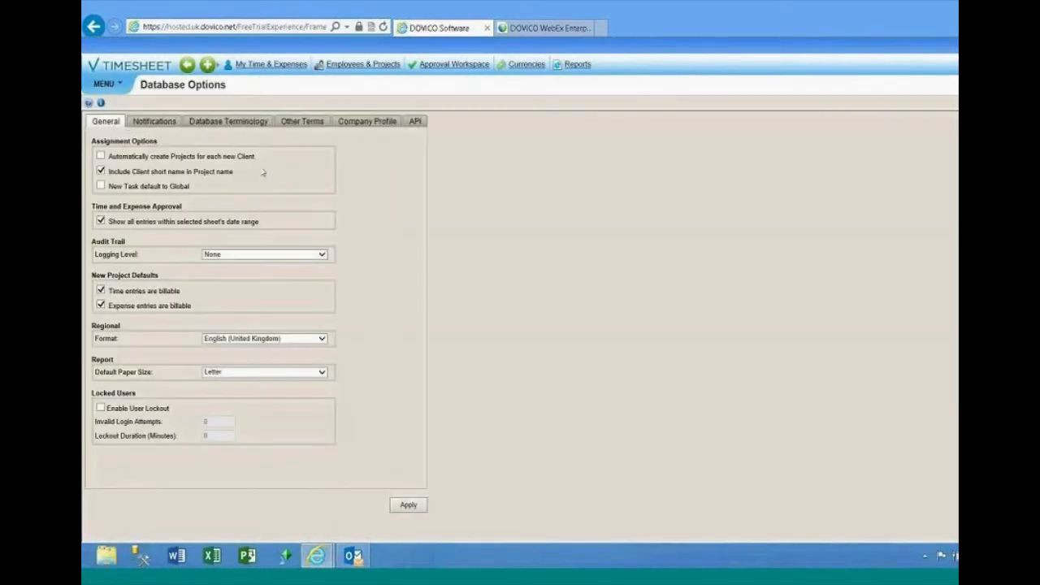
pyautogui.click(354, 122)
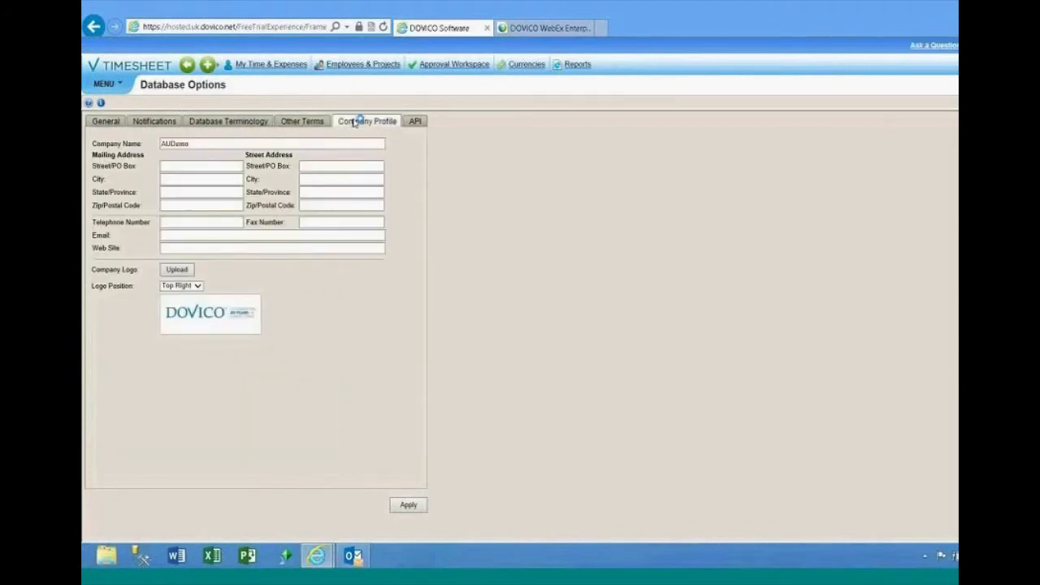
pyautogui.click(198, 288)
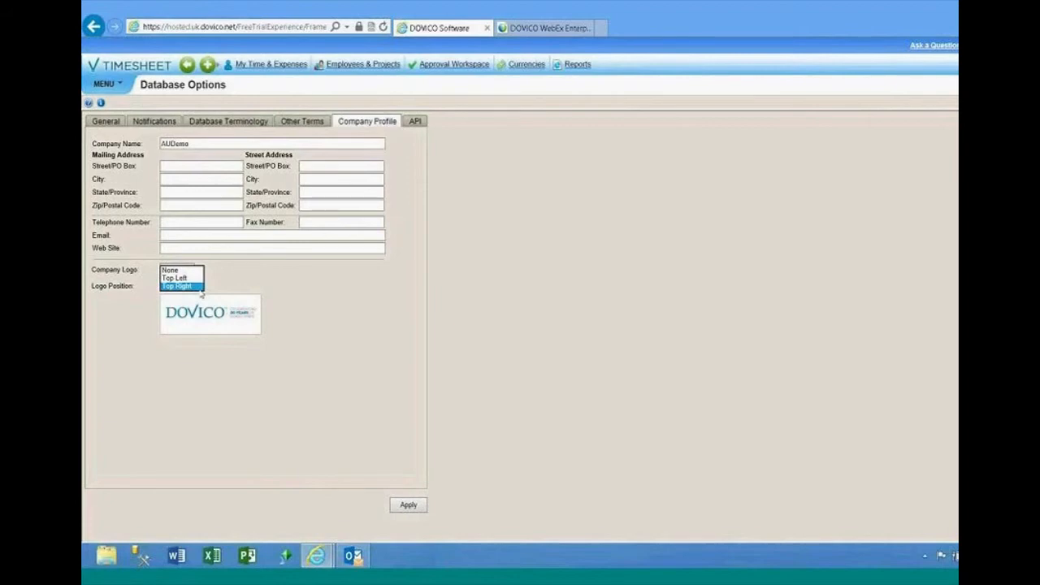
pyautogui.click(269, 303)
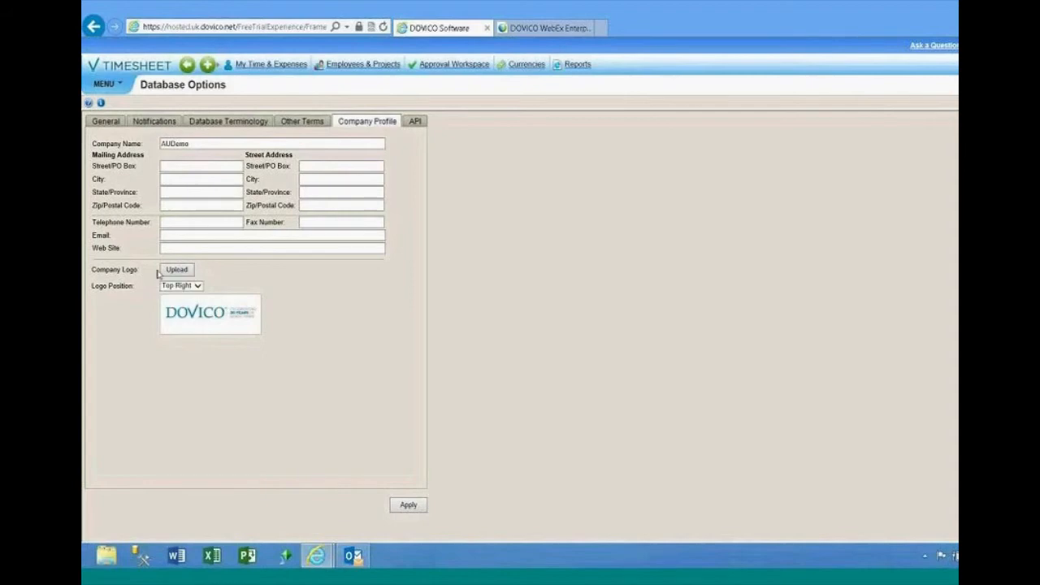
pyautogui.click(167, 273)
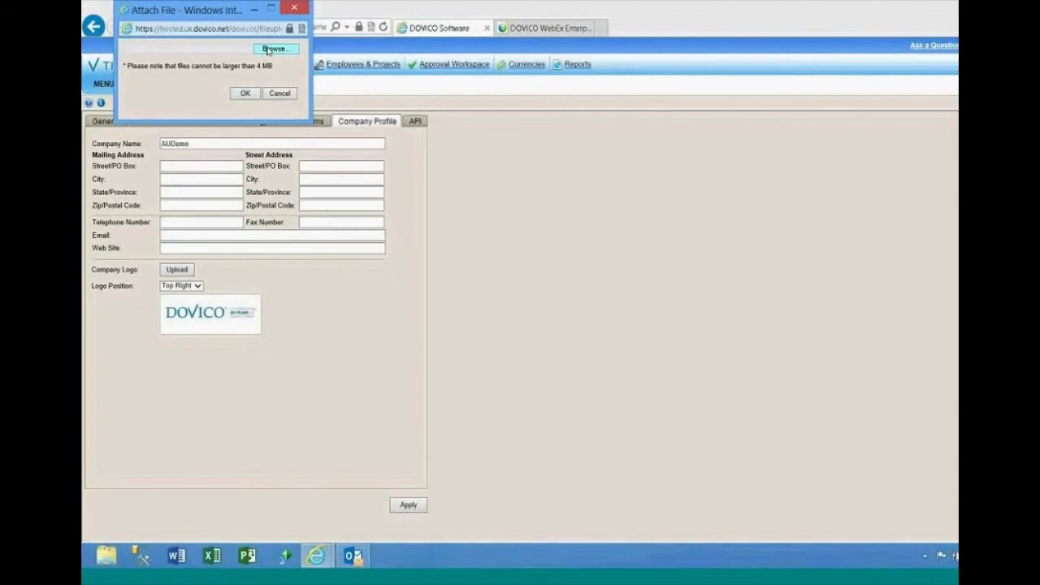
pyautogui.click(279, 92)
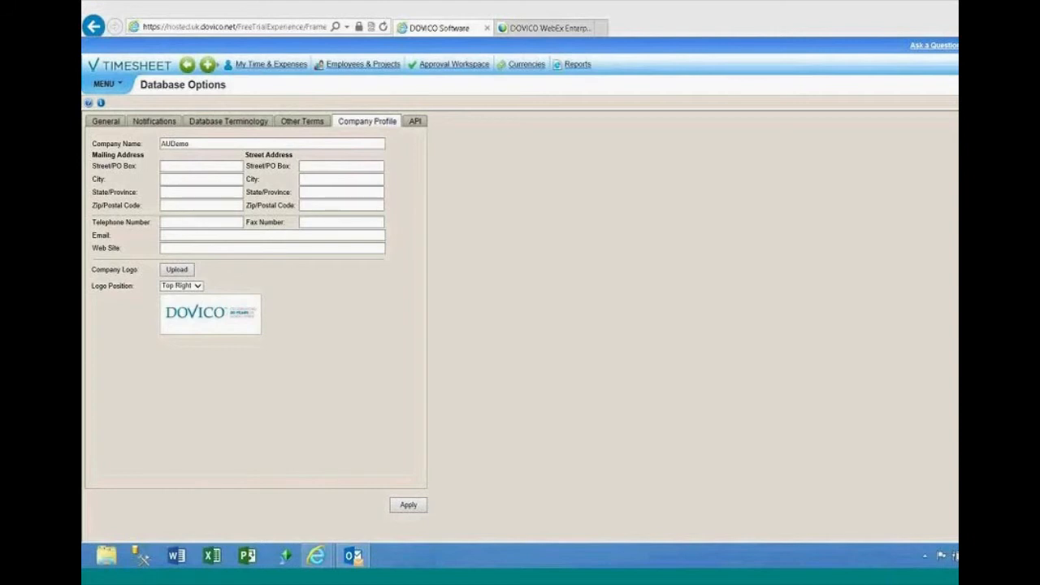
# Return to Reports, view the older report folders, and switch back to the Report Builder list
pyautogui.click(580, 68)
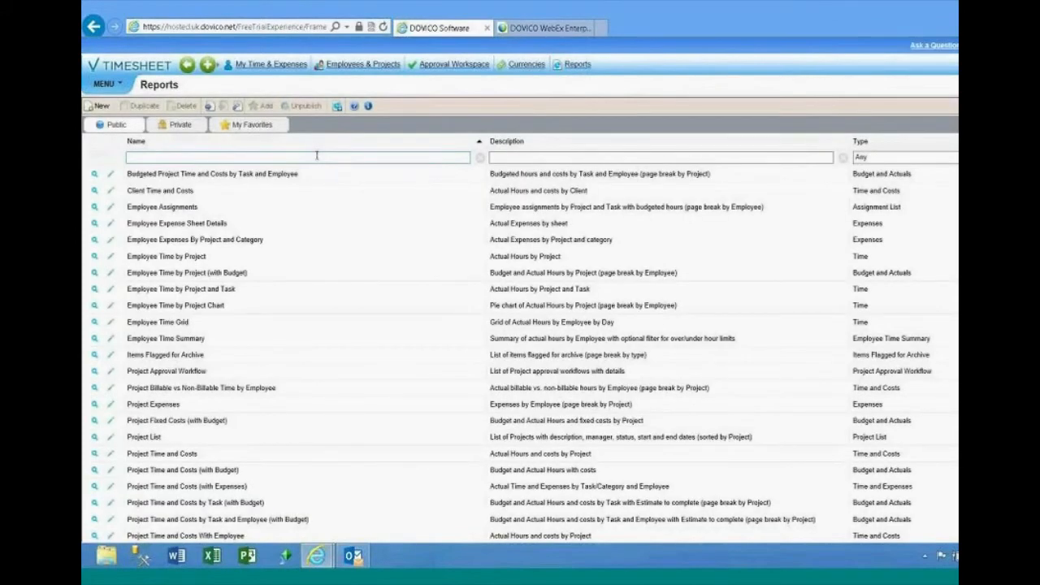
pyautogui.click(336, 107)
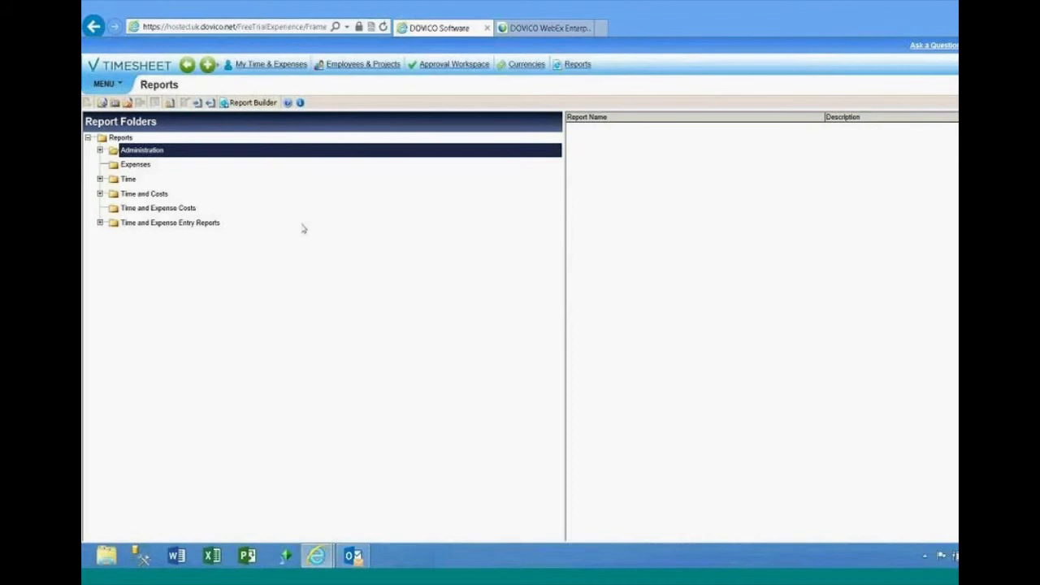
pyautogui.click(253, 102)
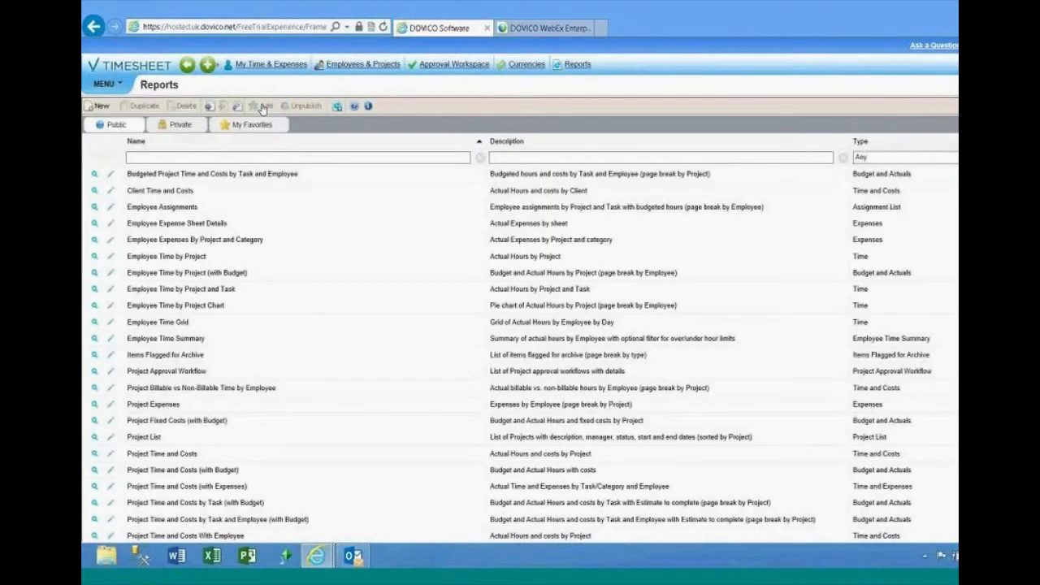